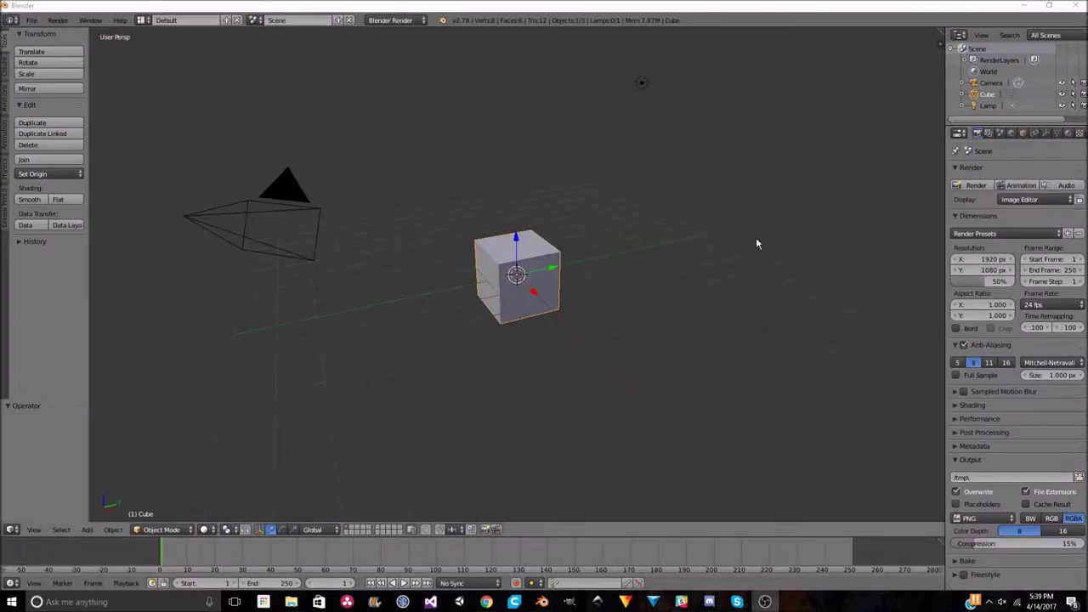
Delete the default camera and lamp and view the cube from the front
key("Delete")
key("KP_1")
key("KP_5")
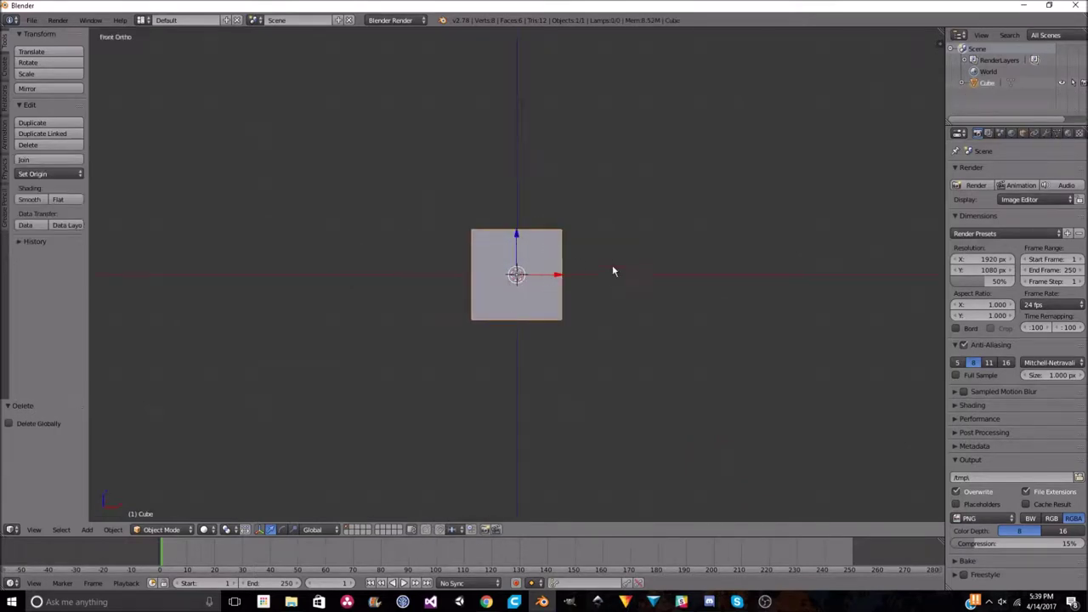
In Edit Mode, try shrinking the cube and extruding a face, then undo the changes
key("Tab")
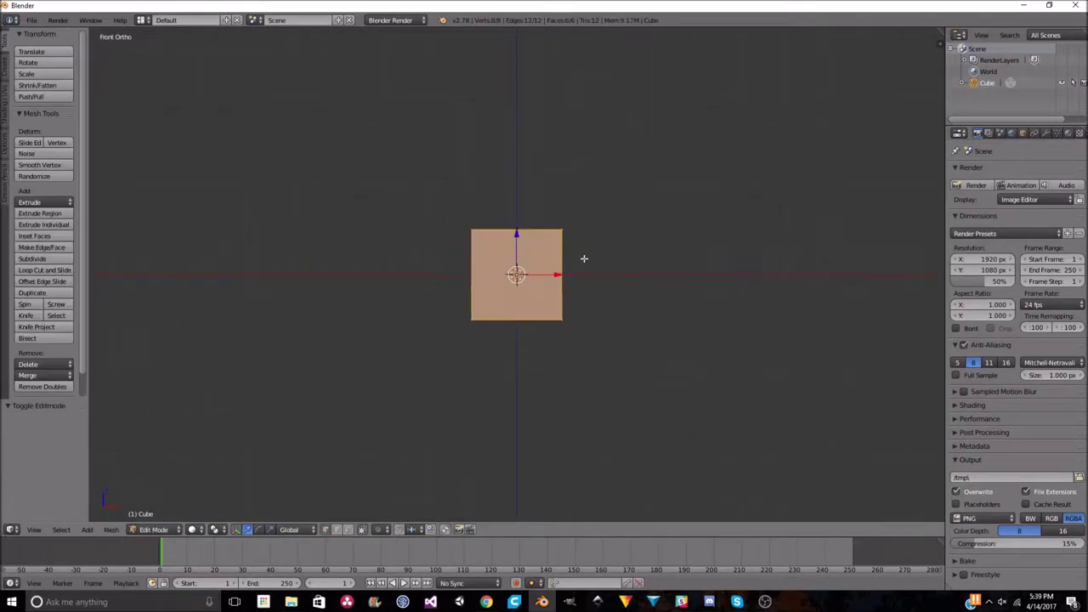
scroll(583, 257, "up", 1)
key("s")
left_click(611, 243)
middle_click_drag(612, 243, 587, 246)
right_click(552, 230)
key("e")
right_click(537, 247)
key("ctrl+z")
key("ctrl+z")
key("ctrl+z")
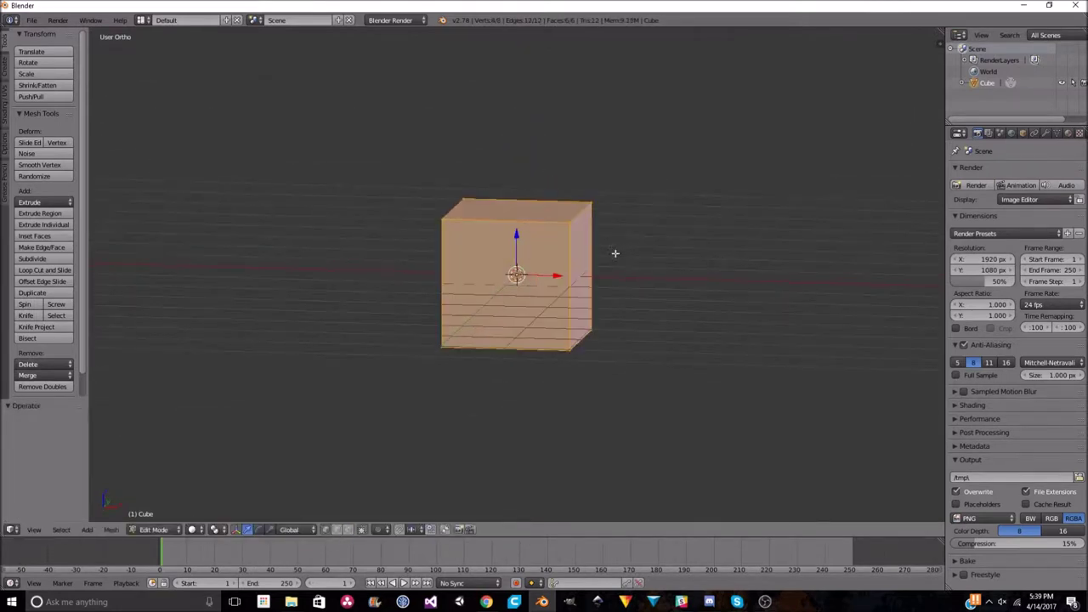
Test extruding the cube's top face by 1.7, then cancel the extrusion
right_click(533, 203)
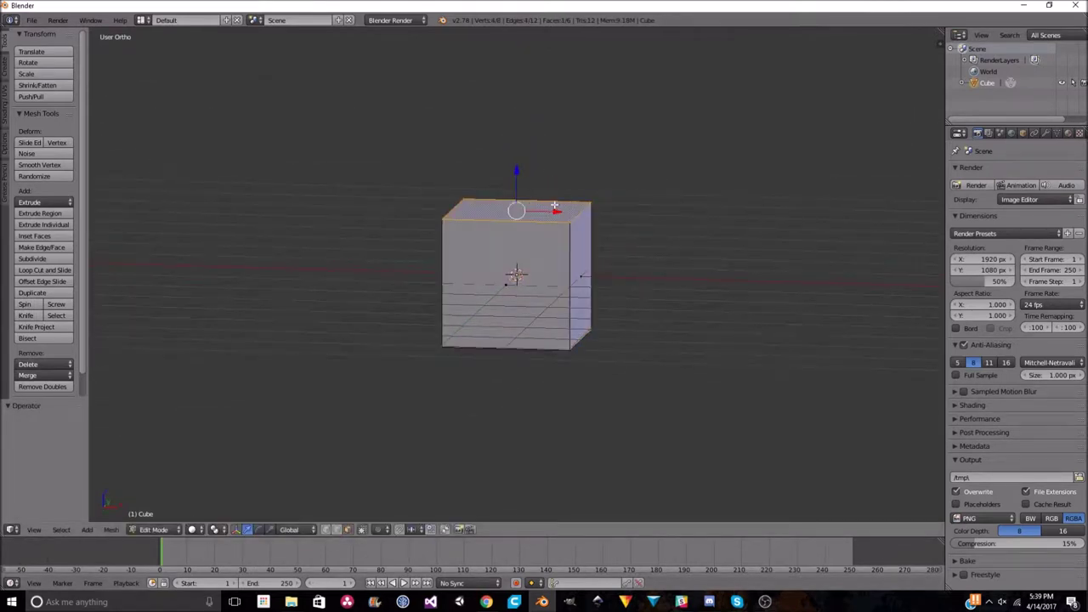
key("e")
key("BackSpace")
type("1.7")
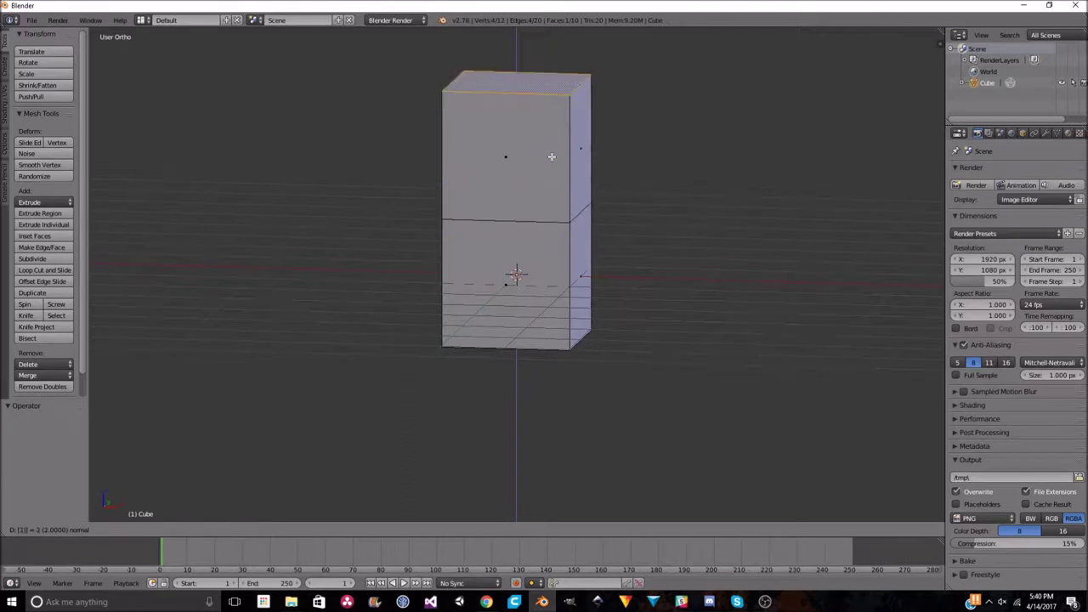
key("Escape")
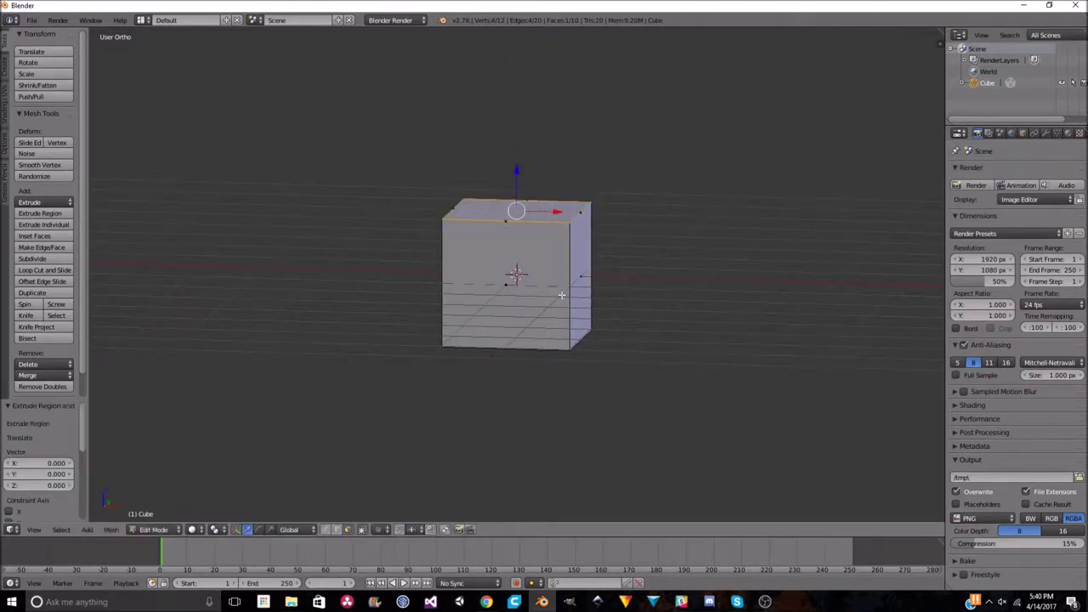
Delete all of the cube's geometry and return to Object Mode with an empty scene
key("a")
key("x")
left_click(543, 286)
key("Tab")
key("shift+a")
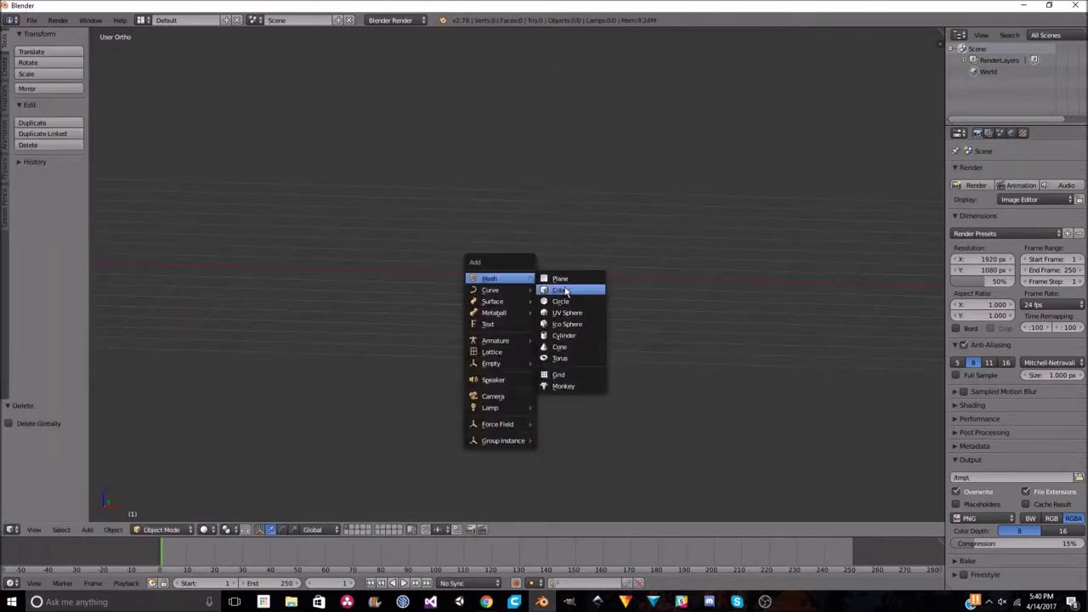
Add a new cube and place a duplicate directly above it along Z
left_click(570, 289)
key("KP_1")
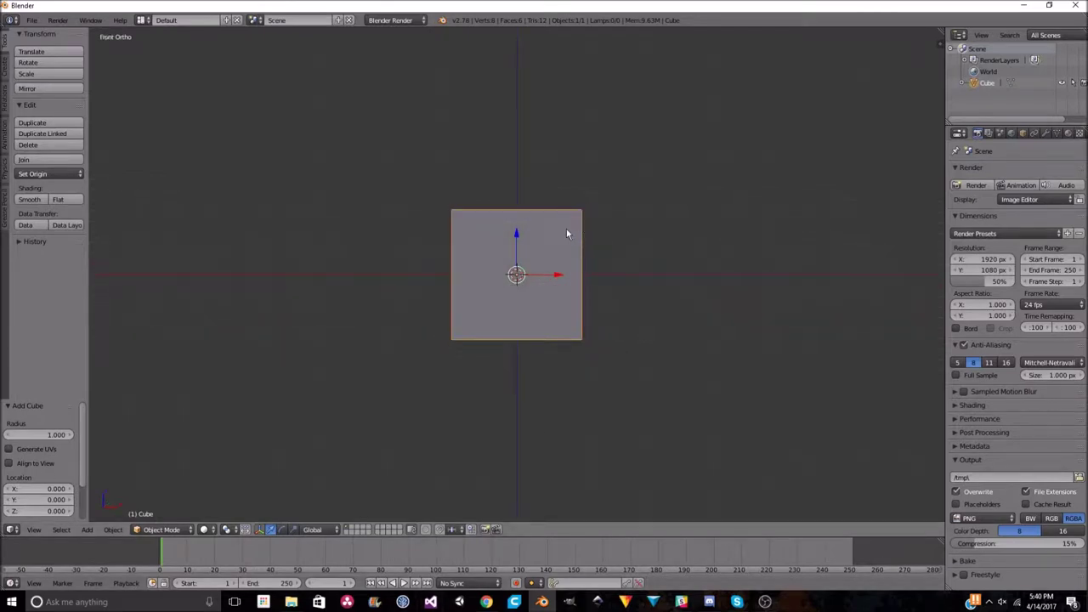
key("shift+d")
key("z")
type("2")
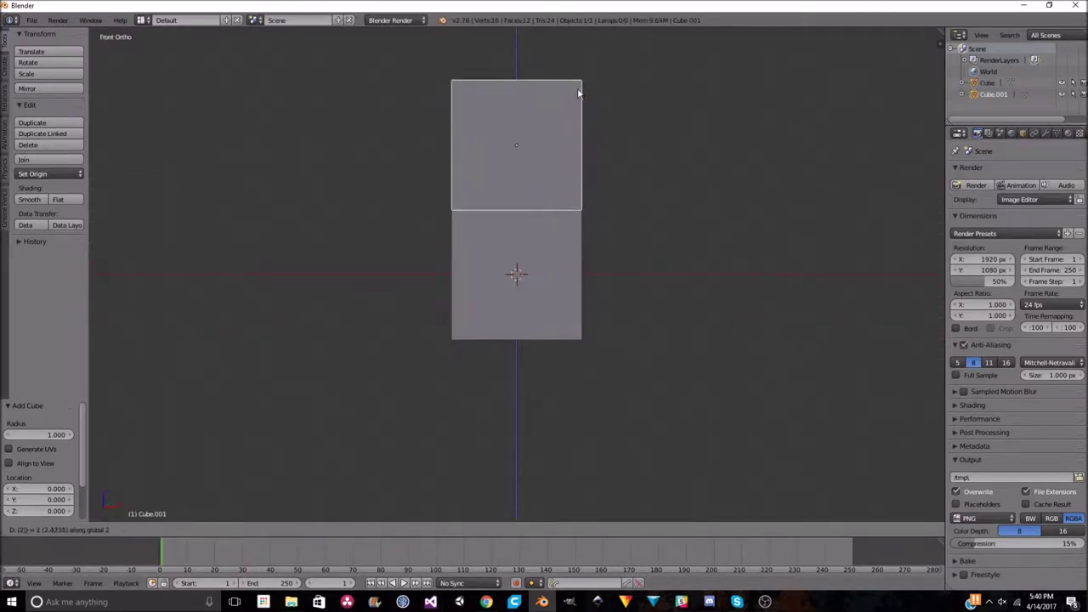
key("Return")
Switch to wireframe display and delete both cubes
key("z")
scroll(553, 287, "up", 2)
scroll(535, 256, "down", 3)
key("a")
key("Delete")
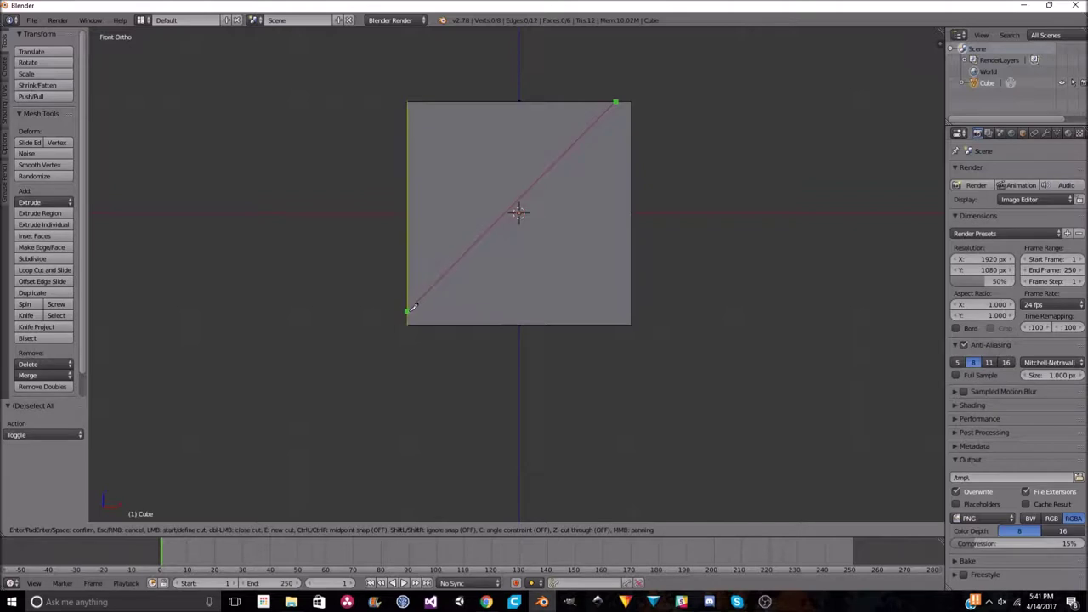
Restart the knife and cut a corner-to-corner diagonal across the front face
key("Escape")
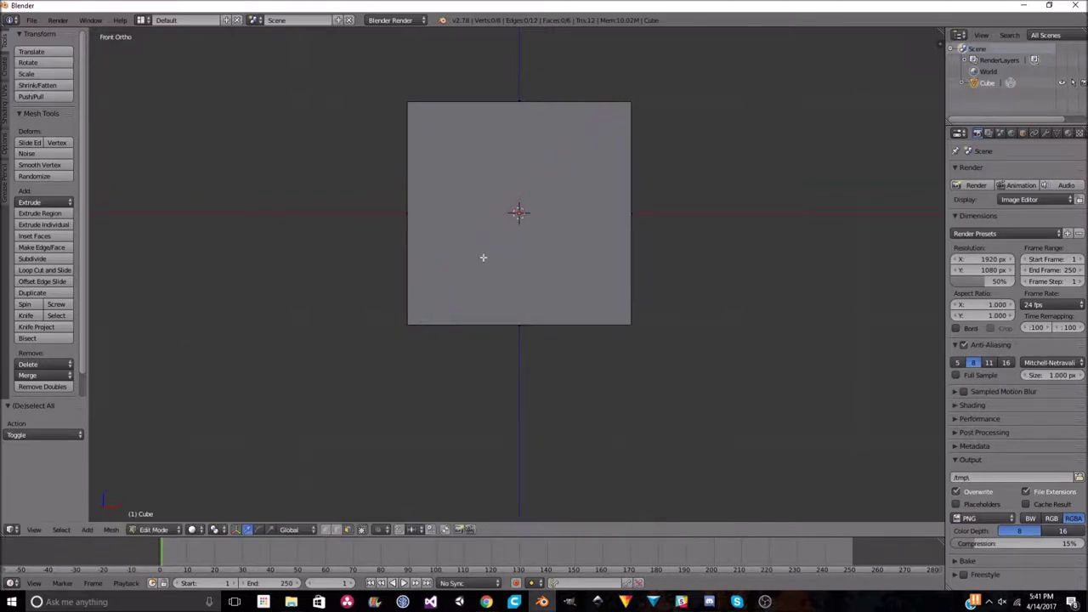
key("a")
key("k")
left_click(412, 311)
key("Return")
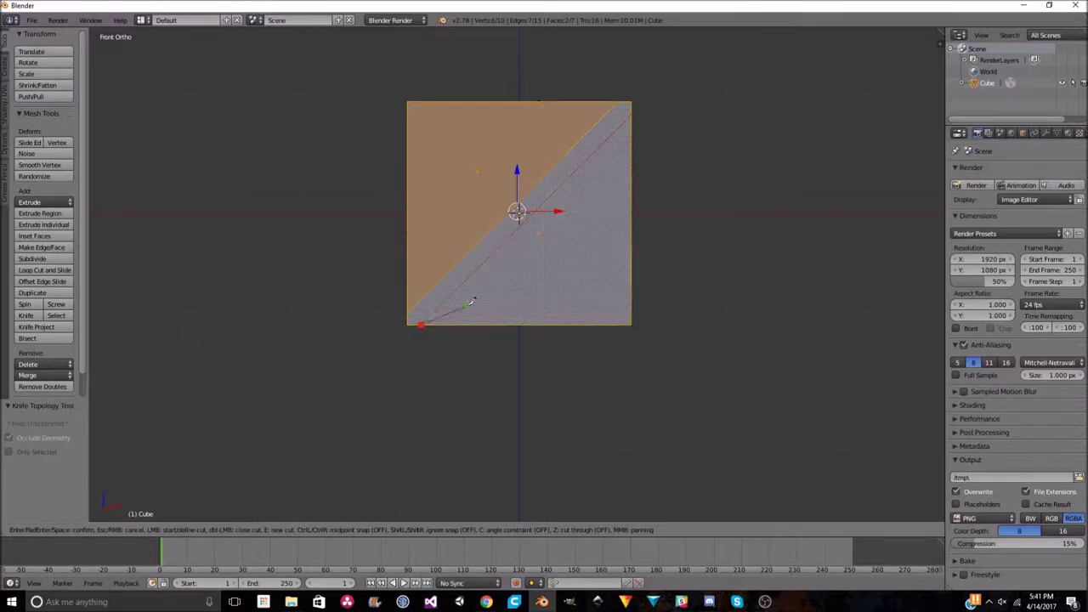
key("Return")
Cut a corner-to-corner diagonal across the right side face
key("KP_3")
key("a")
key("k")
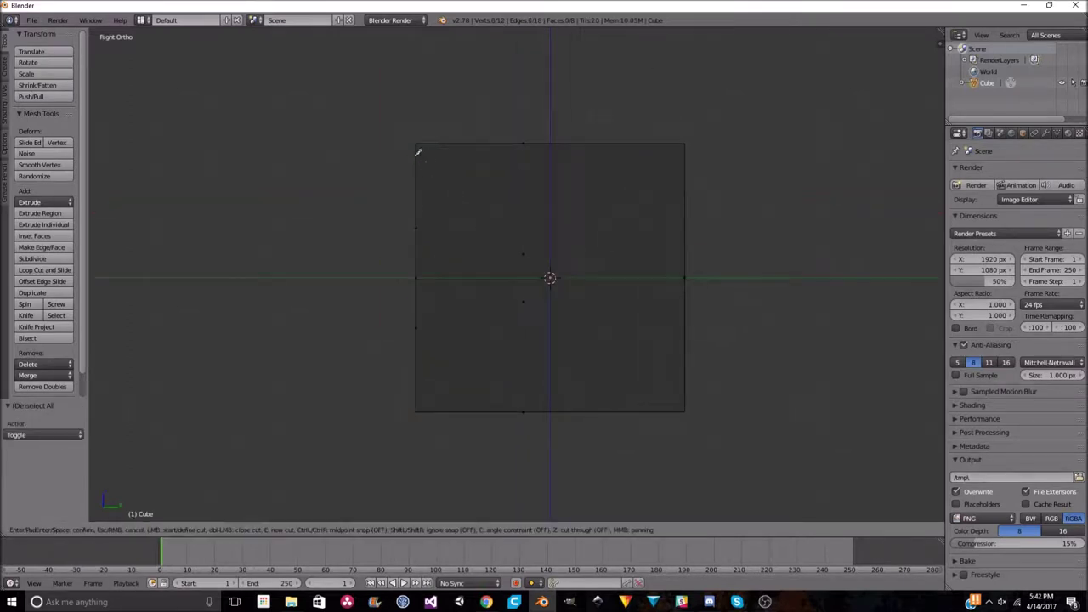
left_click(670, 405)
key("Return")
Cut to the top edge and add a parallel diagonal beside the first one
key("k")
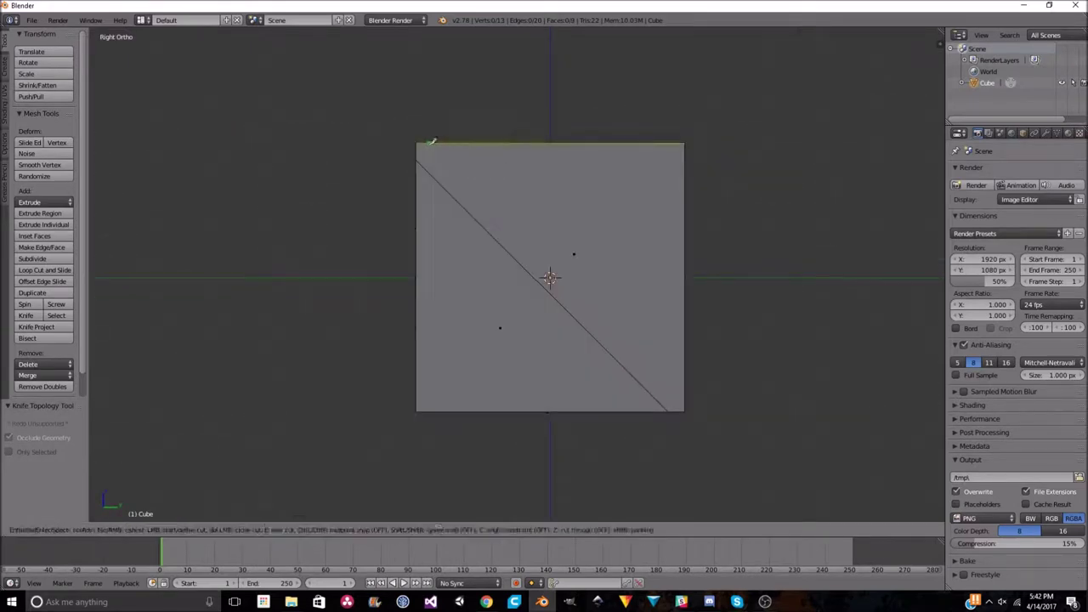
middle_click_drag(687, 382, 704, 352)
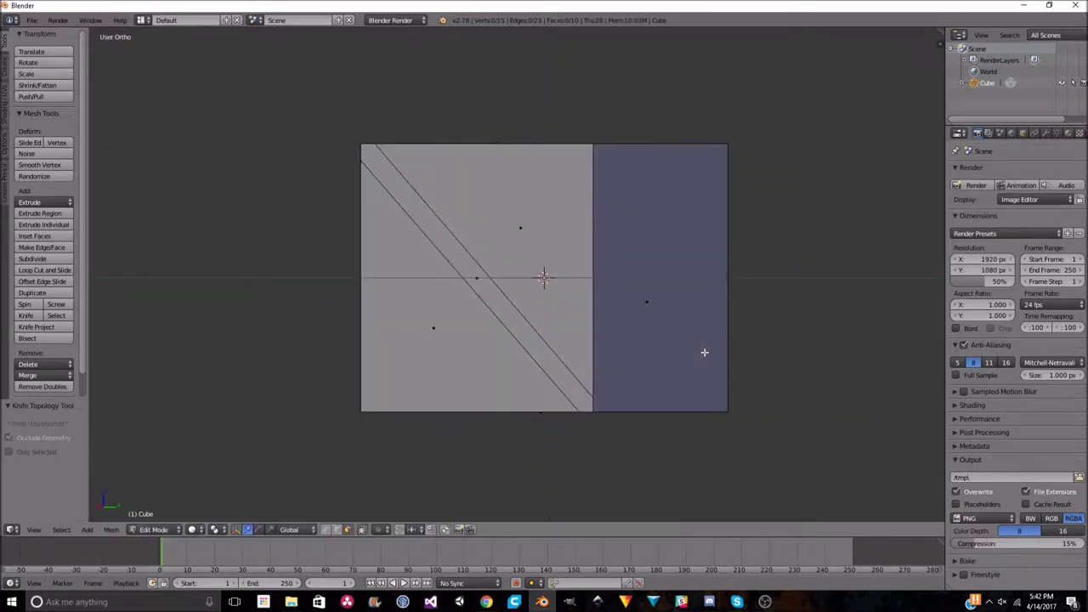
left_click(633, 141)
key("Return")
key("k")
left_click(397, 410)
key("Return")
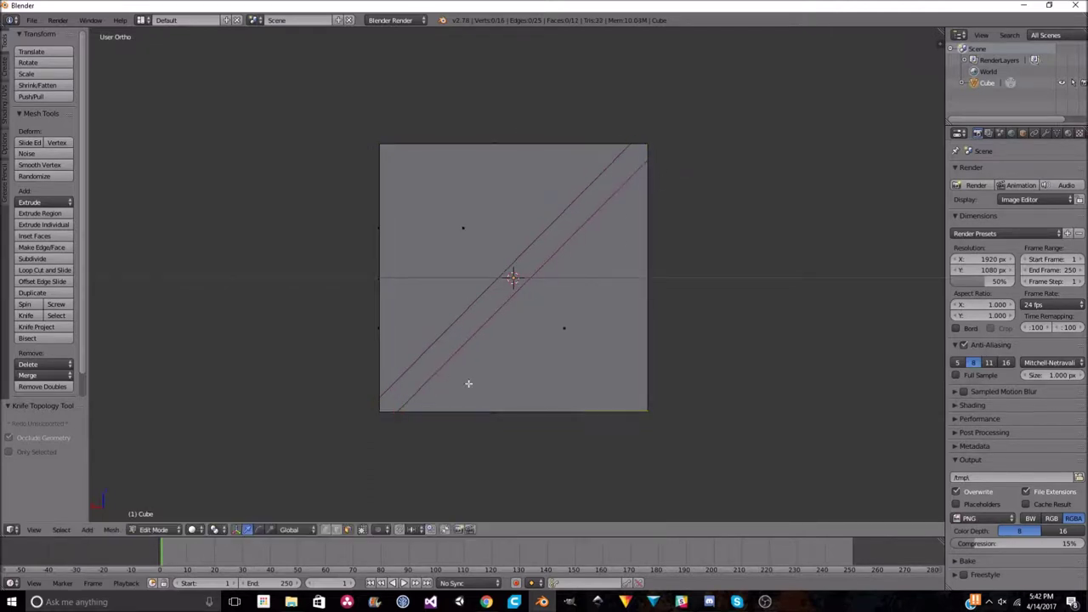
Cut another corner diagonal and a second parallel diagonal, then check from the front
key("k")
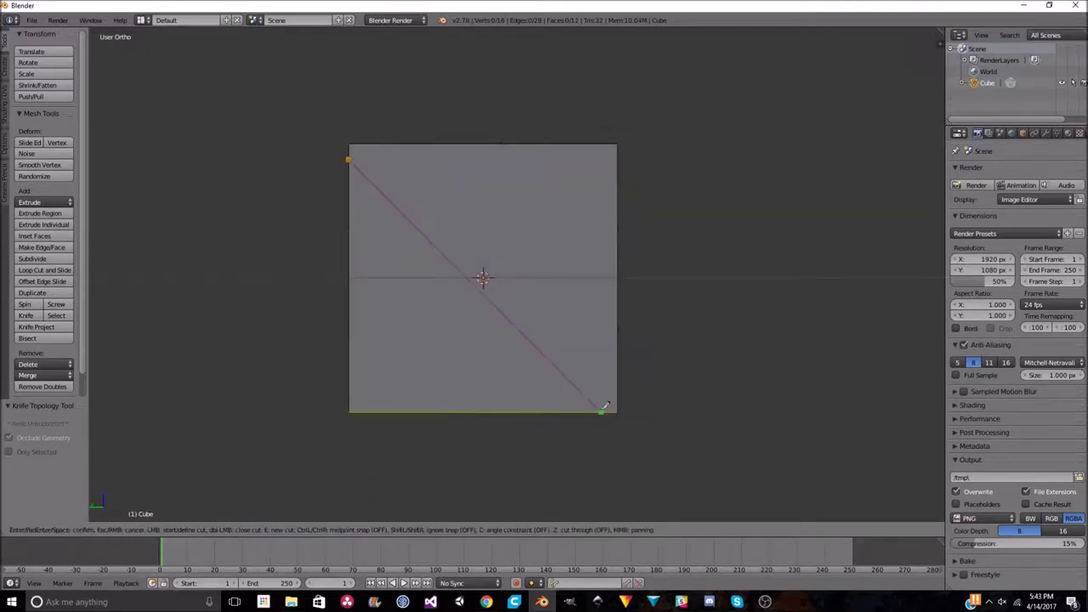
left_click(608, 396)
key("Return")
key("k")
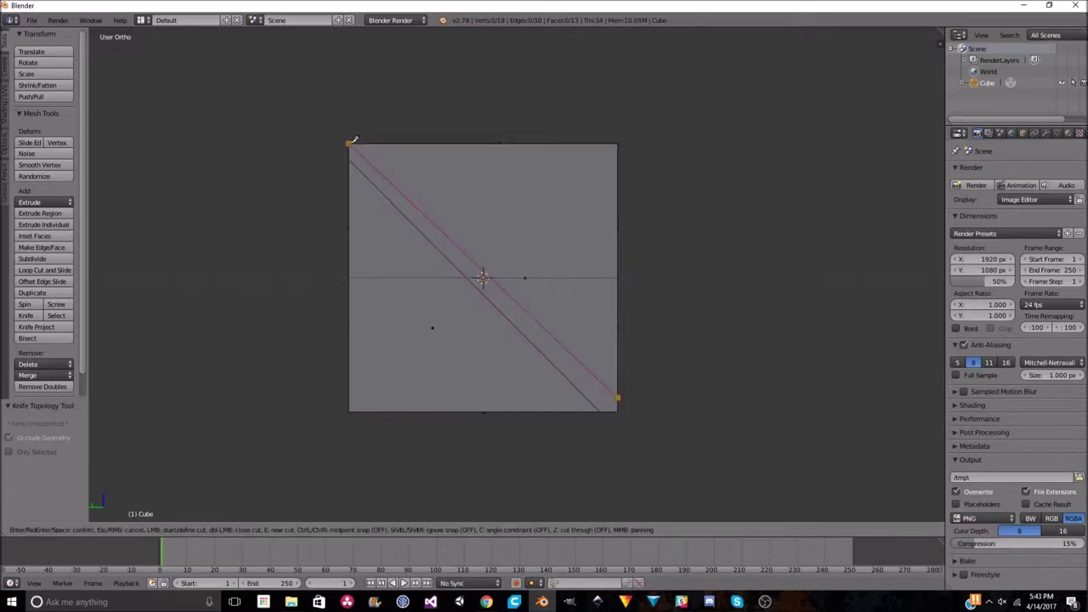
left_click(364, 140)
key("Return")
mouse_move(364, 141)
middle_mouse_down()
mouse_move(255, 272)
mouse_move(189, 270)
mouse_move(181, 255)
mouse_move(384, 275)
mouse_move(462, 151)
mouse_move(468, 184)
mouse_move(499, 184)
middle_mouse_up()
key("KP_1")
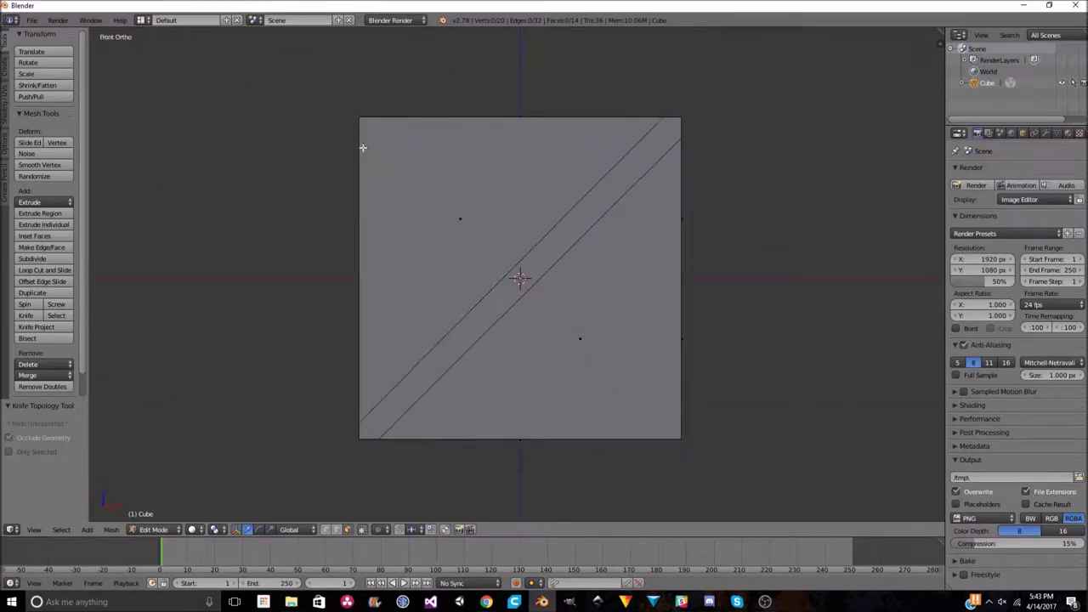
Knife a horizontal cut near the top and flatten it with scale Z 0
key("k")
left_click(366, 136)
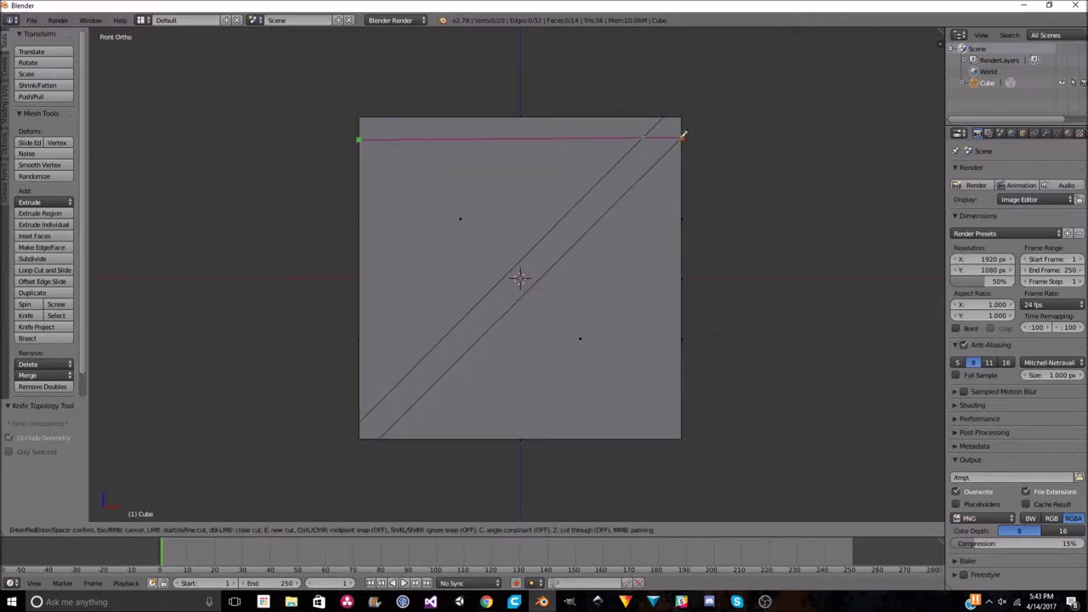
left_click(683, 135)
key("Return")
key("s")
key("z")
key("0")
key("Return")
Knife a vertical cut down the left side and straighten it with scale X 0
key("k")
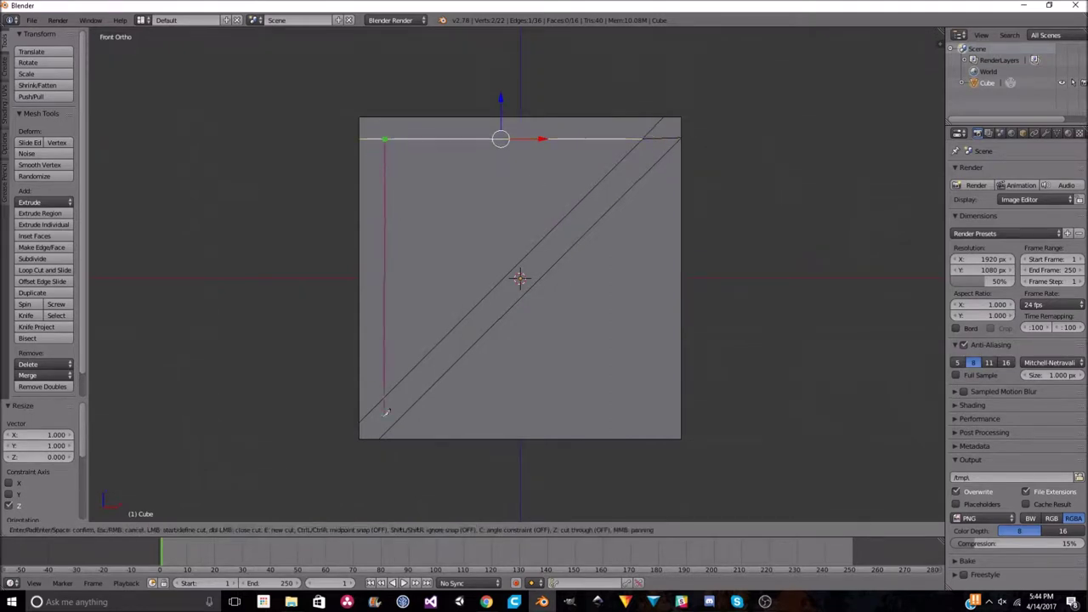
left_click(380, 435)
key("Return")
key("k")
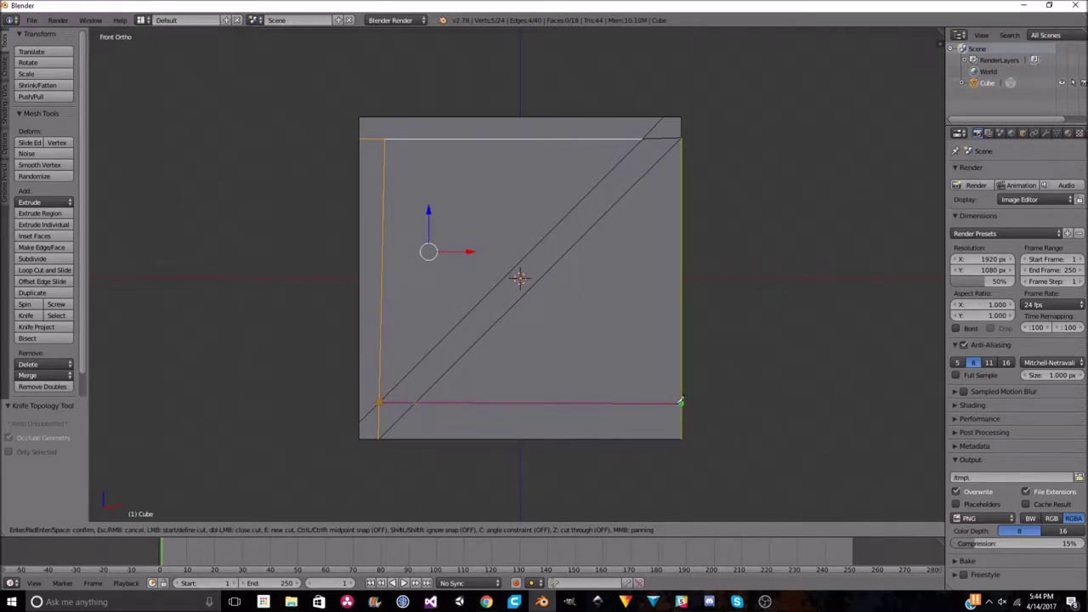
key("Escape")
key("s")
key("x")
key("0")
key("Return")
Add a bottom horizontal cut and a right vertical cut, nudging the right edge outward
key("k")
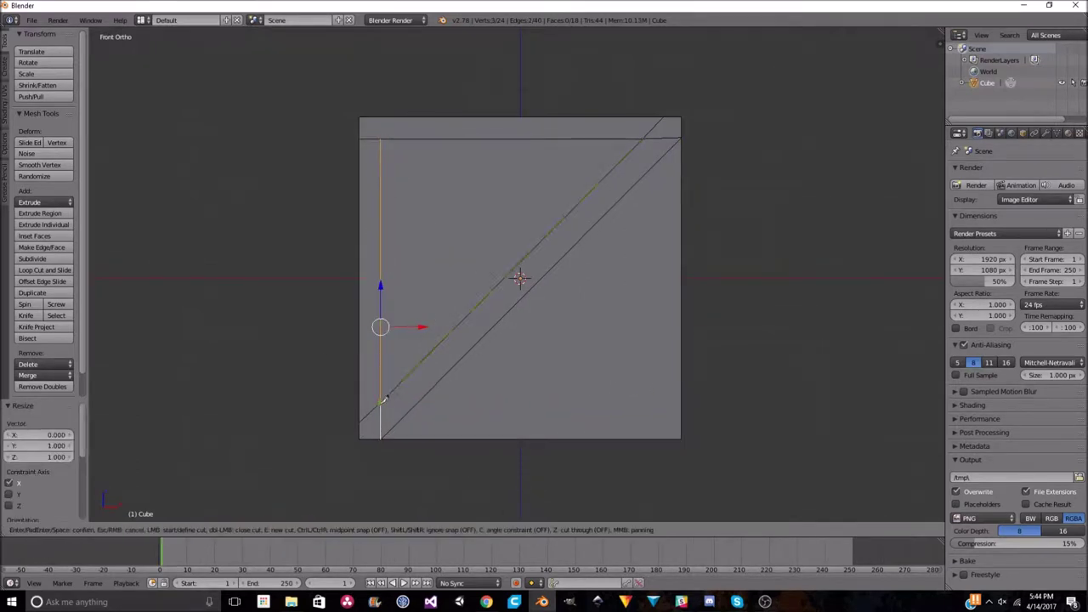
left_click(680, 397)
key("Return")
right_click(407, 401)
key("k")
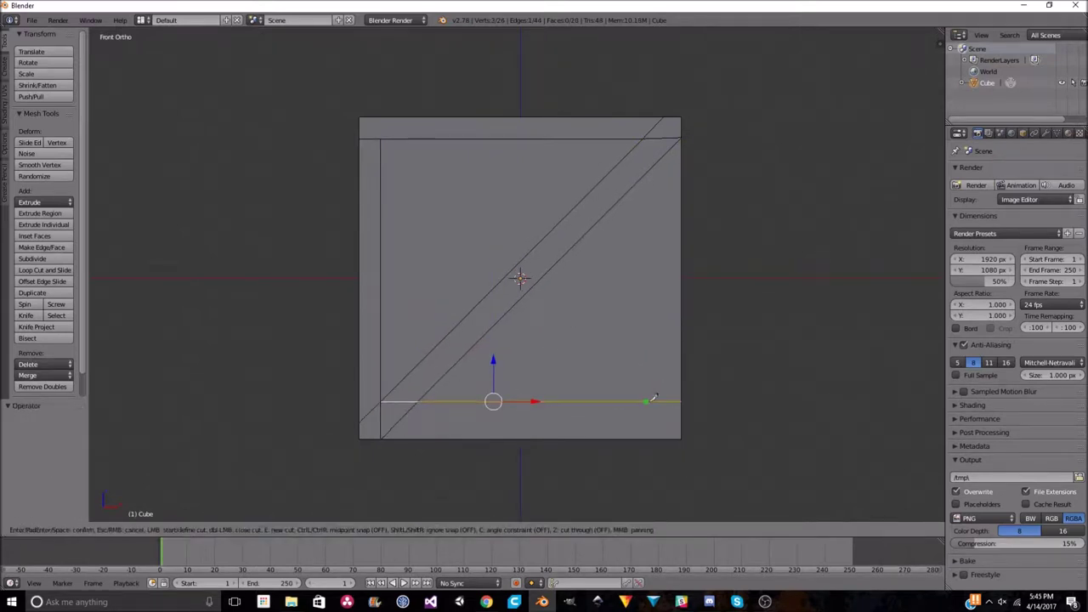
left_click(640, 398)
key("Return")
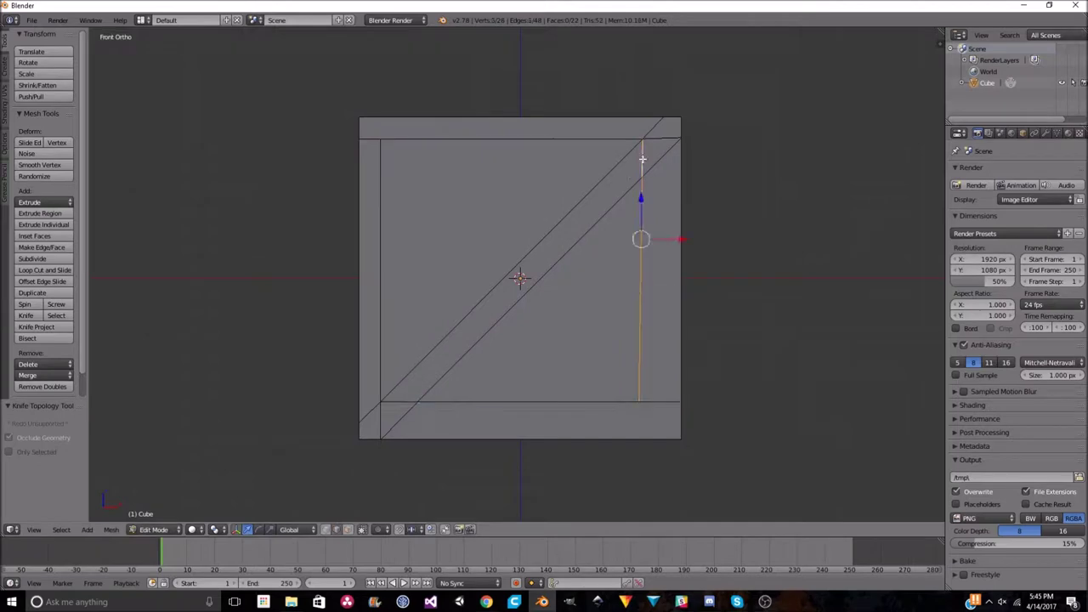
left_click_drag(679, 239, 685, 241)
mouse_move(612, 334)
middle_mouse_down()
mouse_move(468, 301)
mouse_move(544, 303)
mouse_move(579, 332)
middle_mouse_up()
Undo all the border cuts to restore a plain cube and deselect its geometry
key("ctrl+z")
key("ctrl+z")
key("KP_1")
key("ctrl+z")
key("a")
key("ctrl+r")
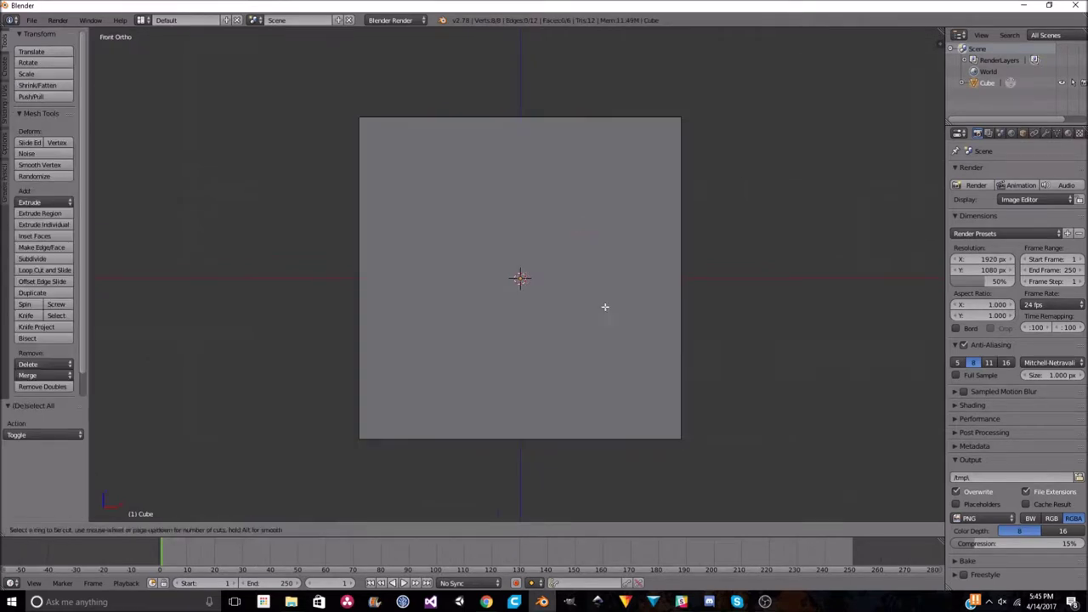
Add horizontal edge loops and spread them vertically toward the top and bottom edges
left_click(679, 241)
key("s")
key("z")
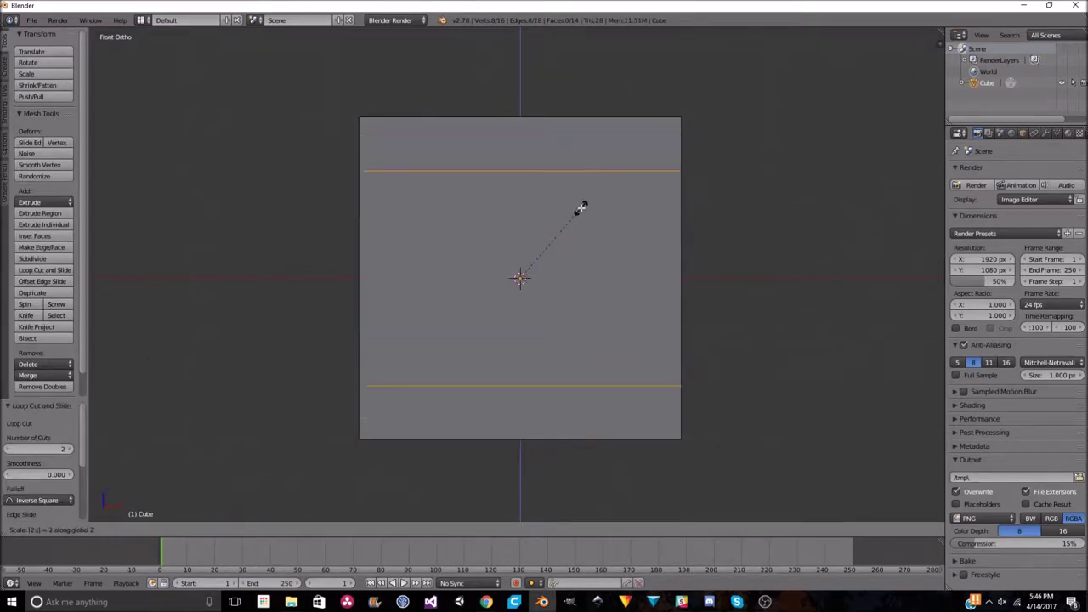
key("Return")
Add two vertical edge loops and scale them to 2.6 along X
key("ctrl+r")
left_click(512, 136)
key("s")
key("x")
key("Return")
From the right view, add loops spread to 2.6 along Y, then orbit to three-quarter view
key("KP_3")
key("ctrl+r")
left_click(526, 124)
right_click(526, 124)
type("sy2.6")
key("Return")
key("KP_4")
key("KP_4")
key("KP_4")
key("KP_4")
key("KP_4")
key("KP_4")
key("KP_4")
middle_click_drag(792, 258, 702, 169)
key("Tab")
key("Tab")
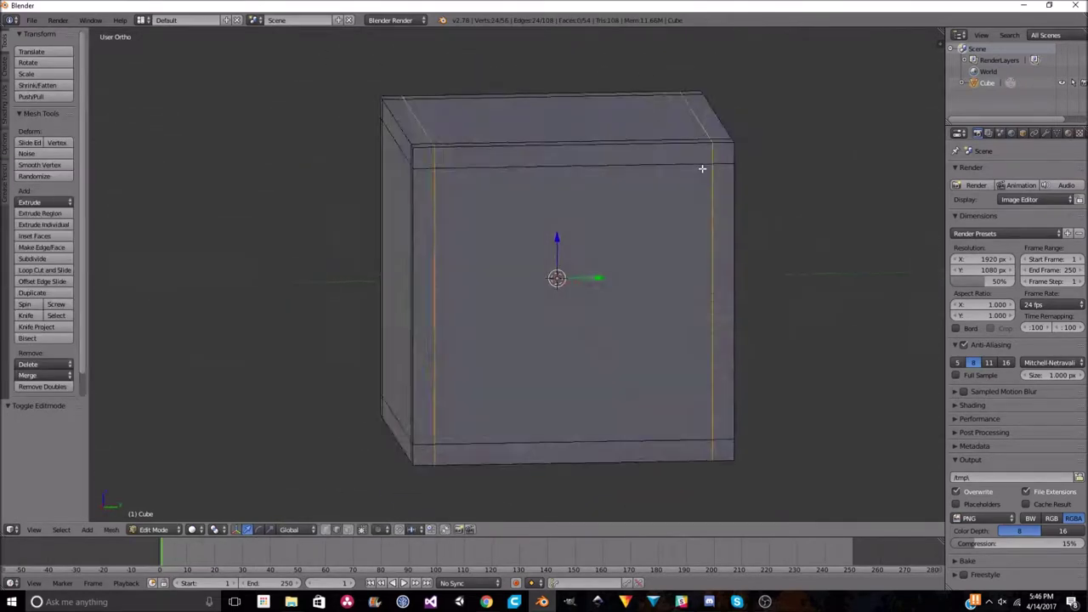
Knife a corner-to-corner diagonal across the front face
key("KP_1")
key("a")
key("k")
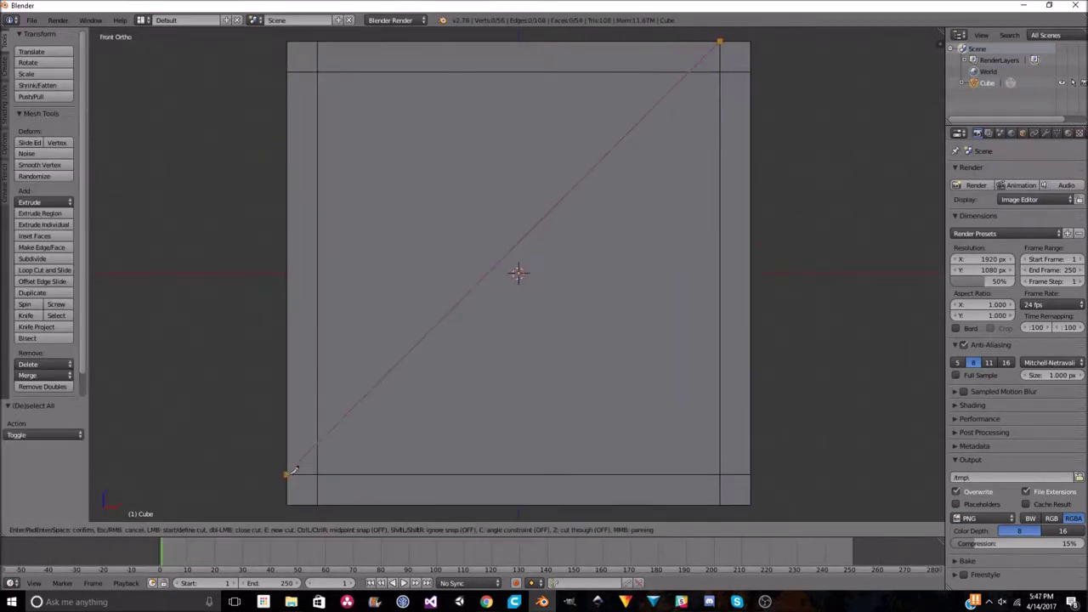
key("Return")
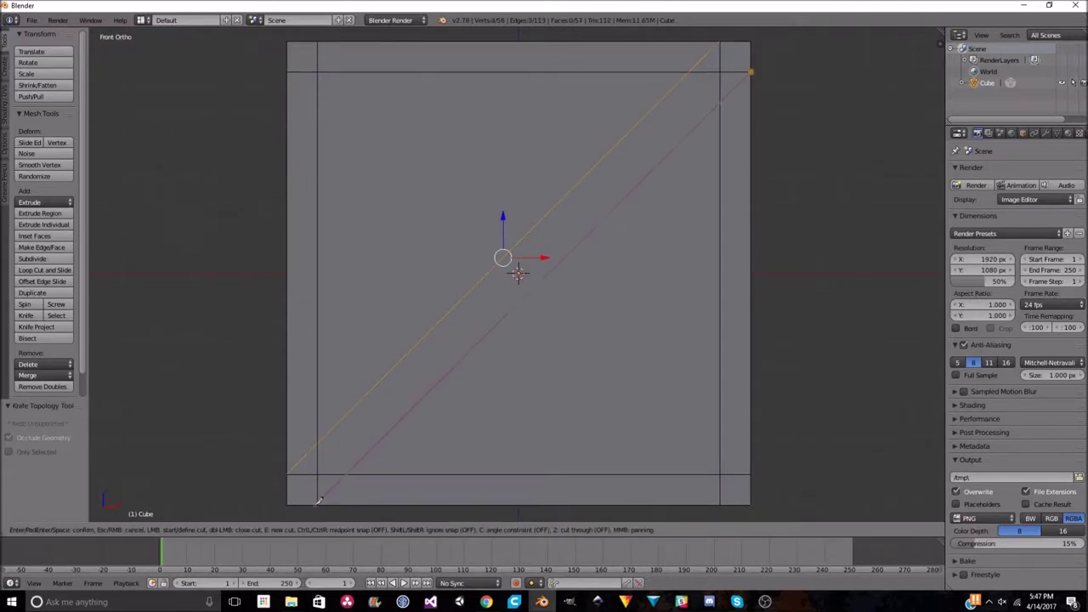
key("Return")
Knife corner-to-corner diagonals across the right side face
key("KP_3")
key("k")
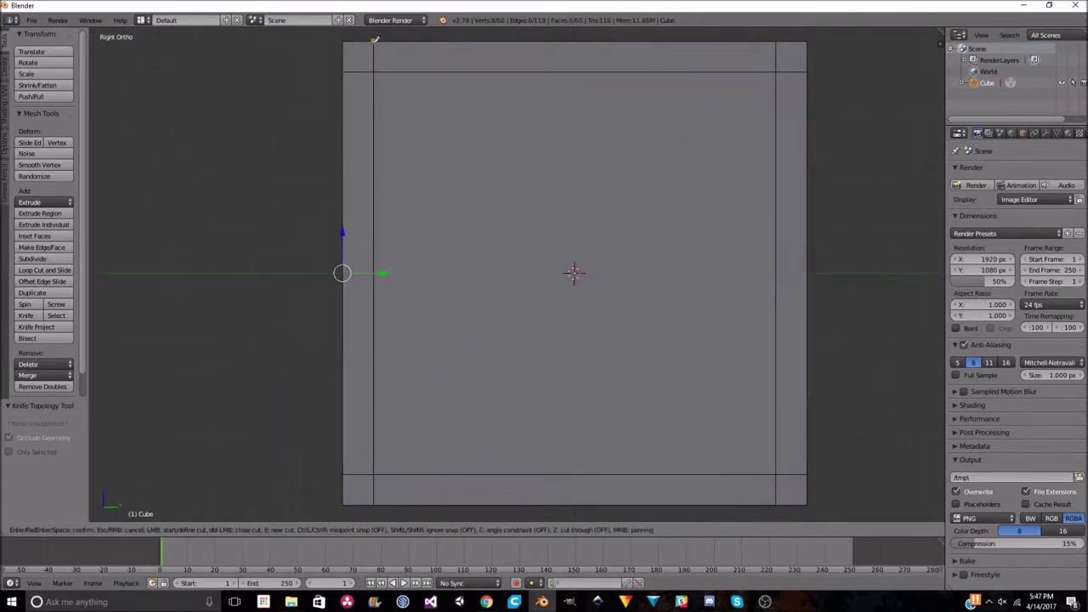
key("Return")
key("k")
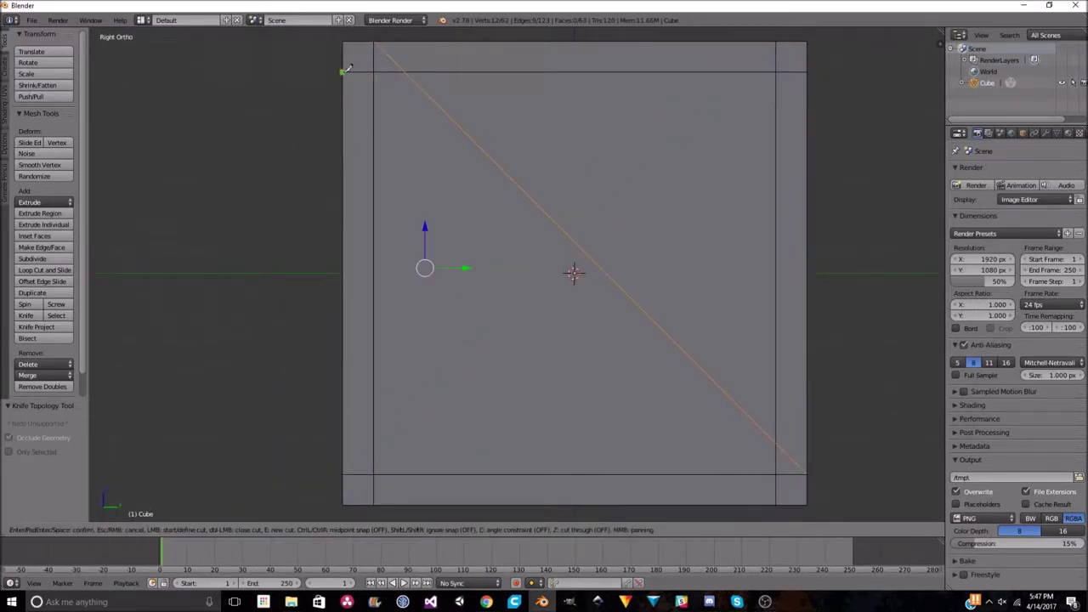
key("Return")
Knife corner-to-corner diagonals across the back face
key("KP_6")
key("KP_6")
key("KP_6")
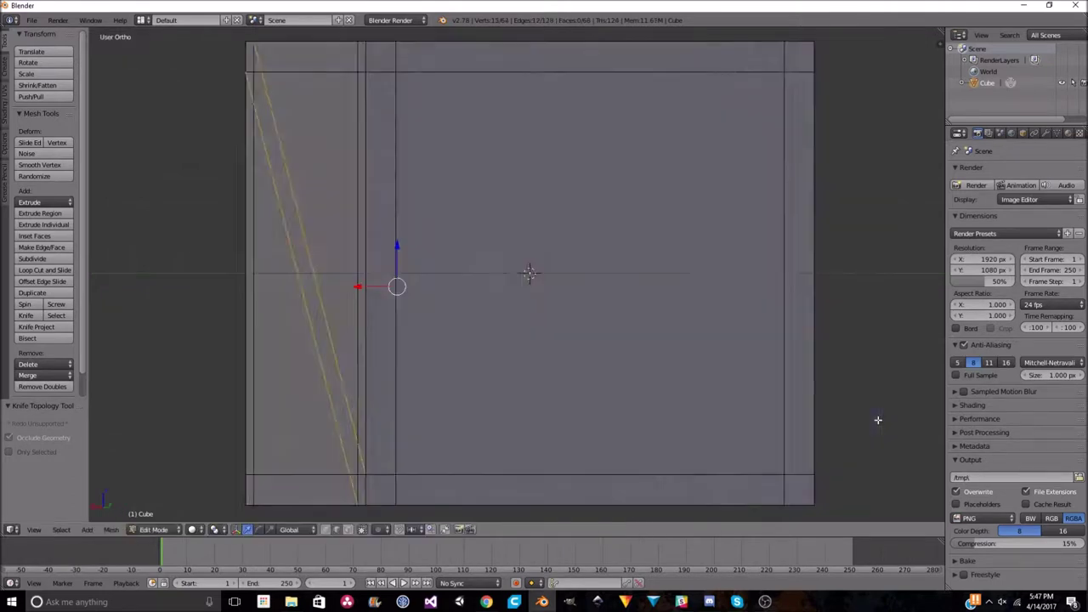
key("k")
key("KP_4")
key("KP_4")
key("KP_4")
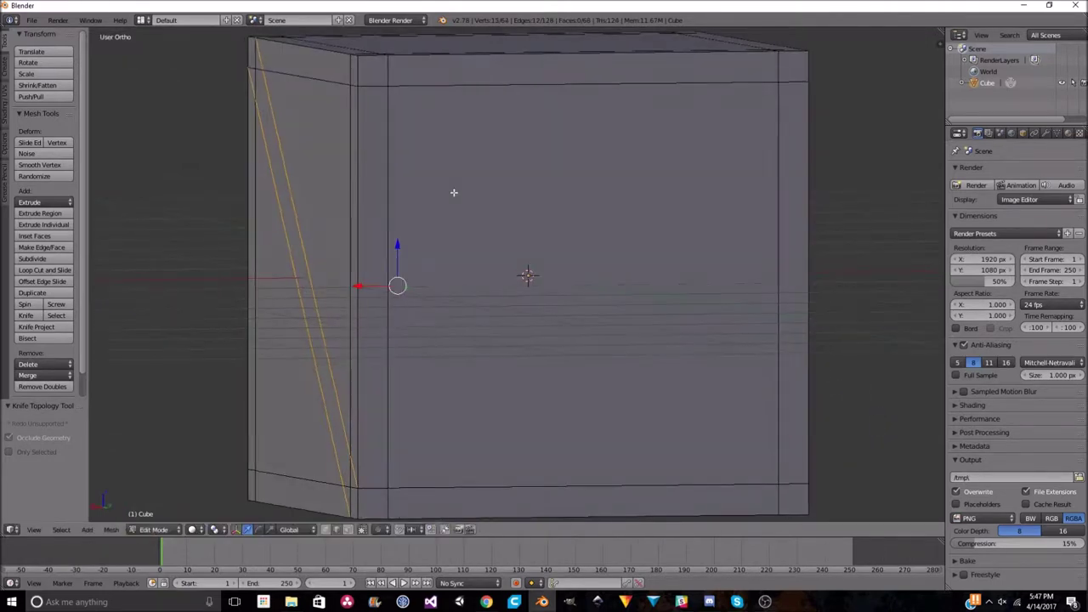
key("KP_6")
key("KP_6")
key("KP_6")
left_click(717, 40)
key("Return")
key("k")
left_click(315, 502)
key("Return")
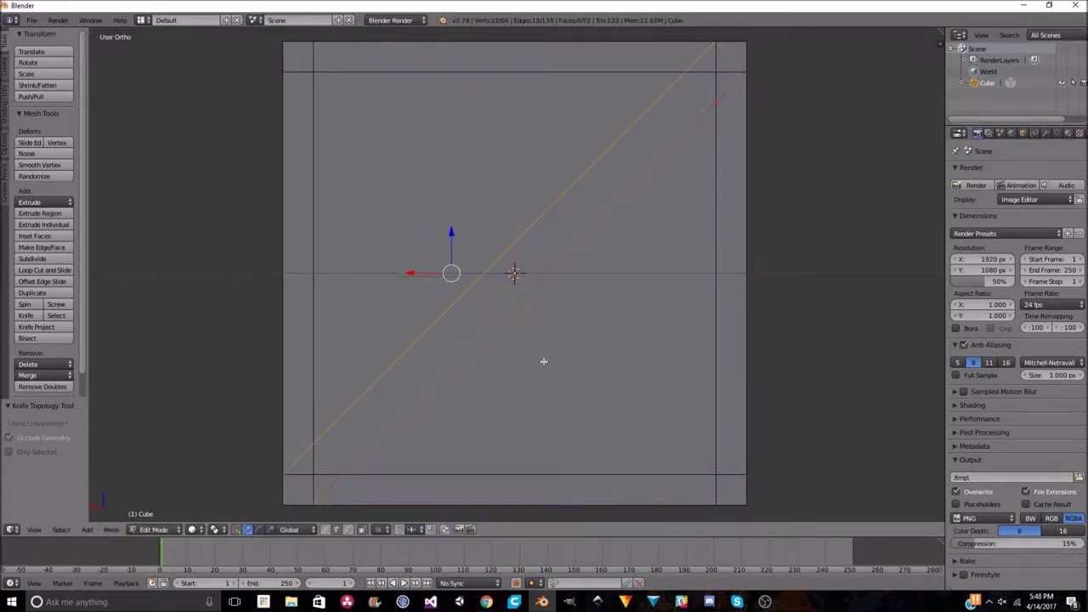
Cut the last diagonal on the remaining side and orbit to inspect the whole cube
key("KP_6")
key("KP_6")
key("KP_6")
key("k")
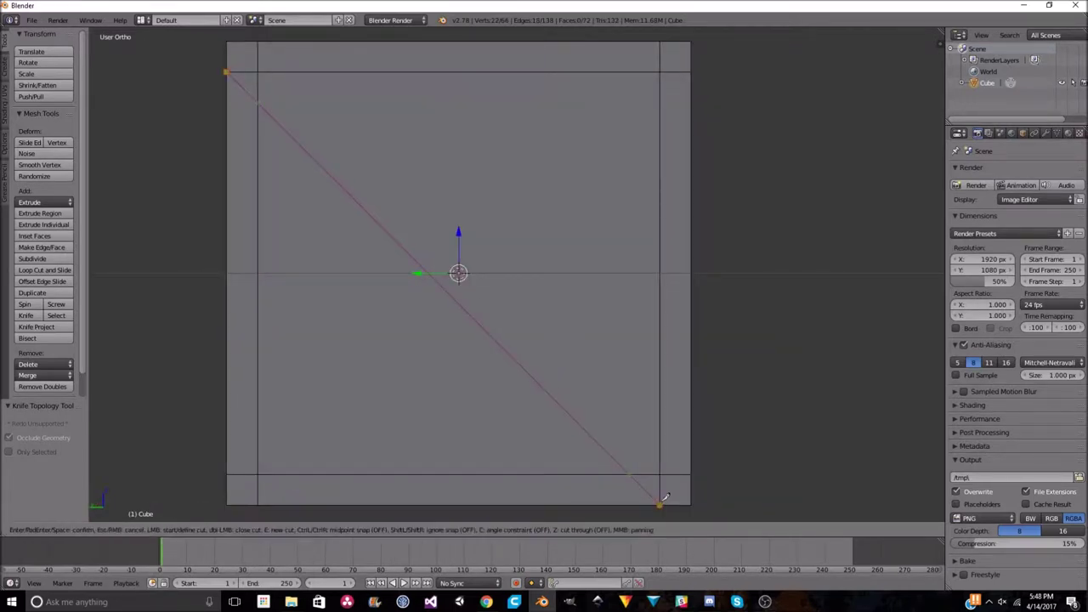
key("Return")
mouse_move(261, 39)
middle_mouse_down()
mouse_move(692, 311)
mouse_move(617, 283)
middle_mouse_up()
scroll(691, 311, "down", 3)
middle_click_drag(352, 476, 476, 288)
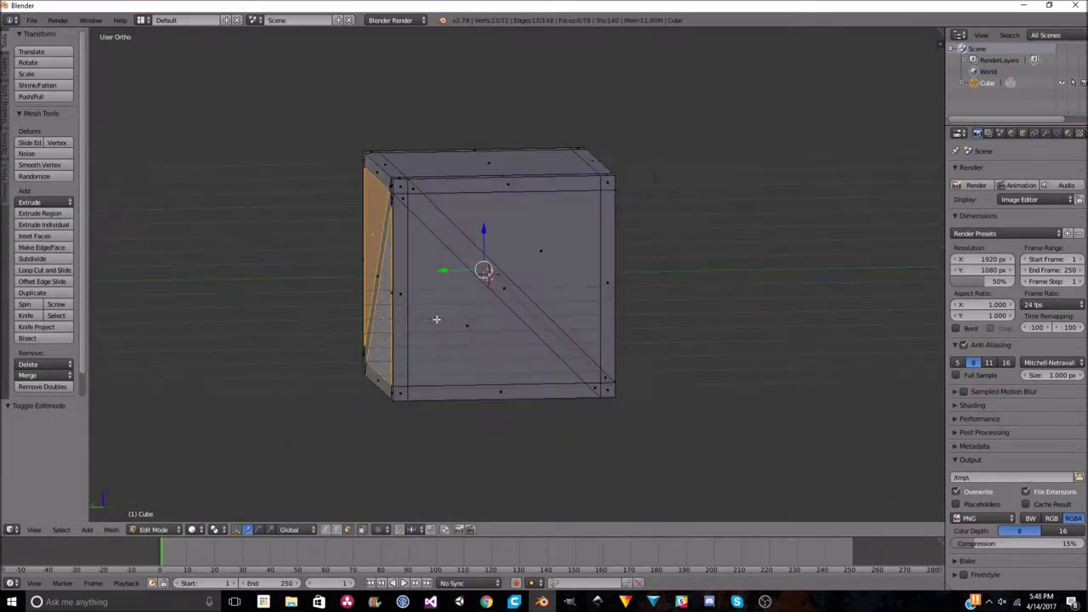
Delete the inner panel faces so the crate becomes an open braced frame
key("x")
left_click(489, 295)
middle_click_drag(569, 296, 510, 357)
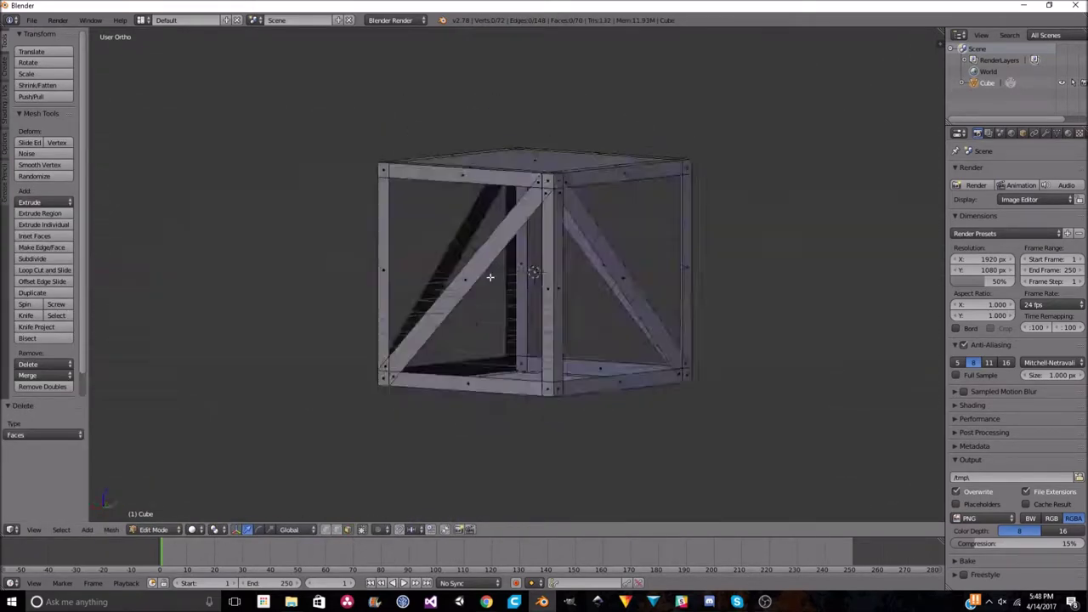
Preview in Rendered shading, switch the render engine to Cycles, and set the World colour to white
left_click(191, 529)
left_click(223, 451)
left_click(391, 20)
left_click(391, 53)
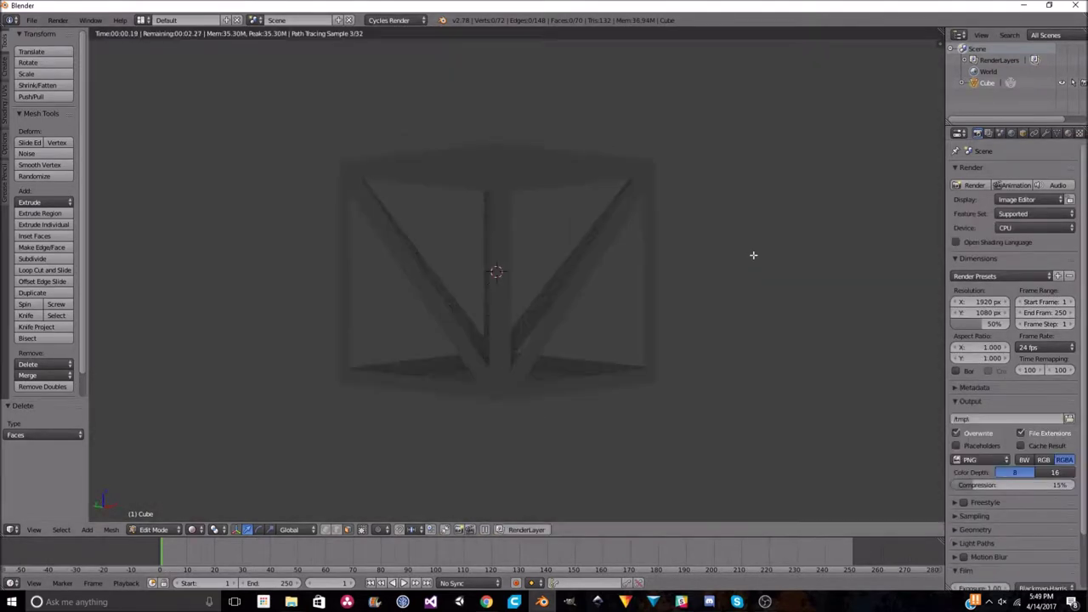
left_click(1014, 132)
left_click(1020, 246)
left_click_drag(1075, 102, 1075, 95)
Return to Solid shading, inspect the open frame, and leave Edit Mode
key("shift+z")
mouse_move(595, 297)
middle_mouse_down()
mouse_move(681, 306)
mouse_move(677, 238)
mouse_move(702, 307)
middle_mouse_up()
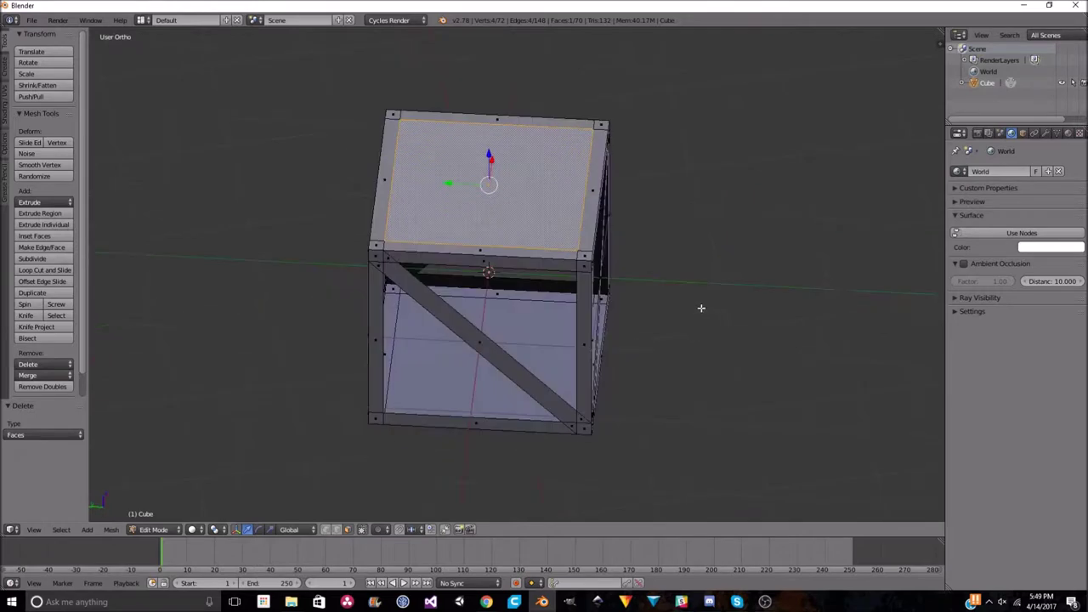
middle_click_drag(581, 198, 723, 272)
key("Tab")
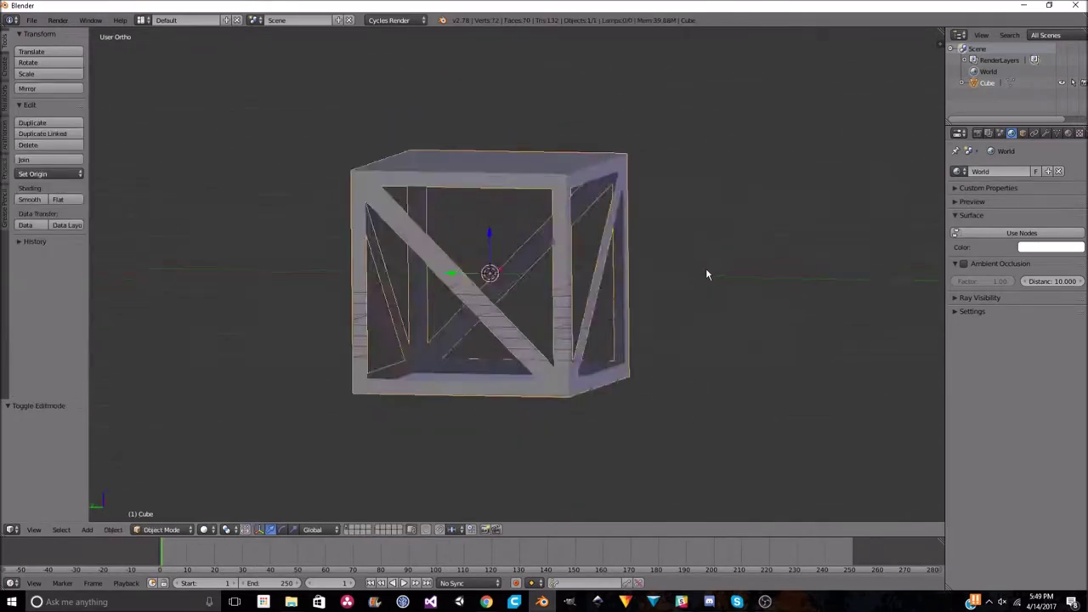
Duplicate the crate and move the copy 1.86 units up along Z
key("KP_1")
key("shift+d")
key("z")
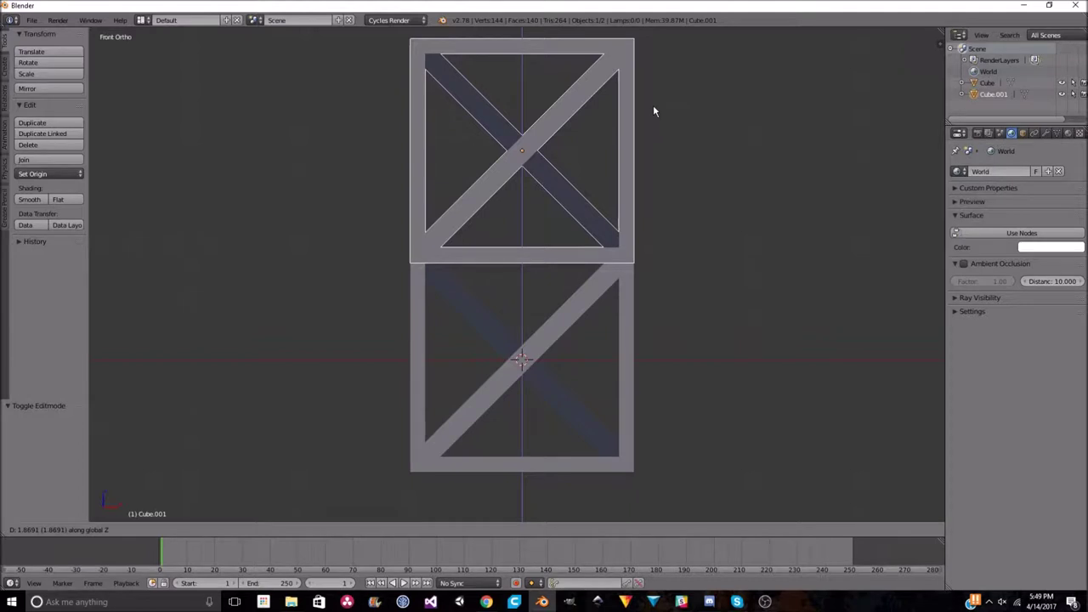
type("1.86")
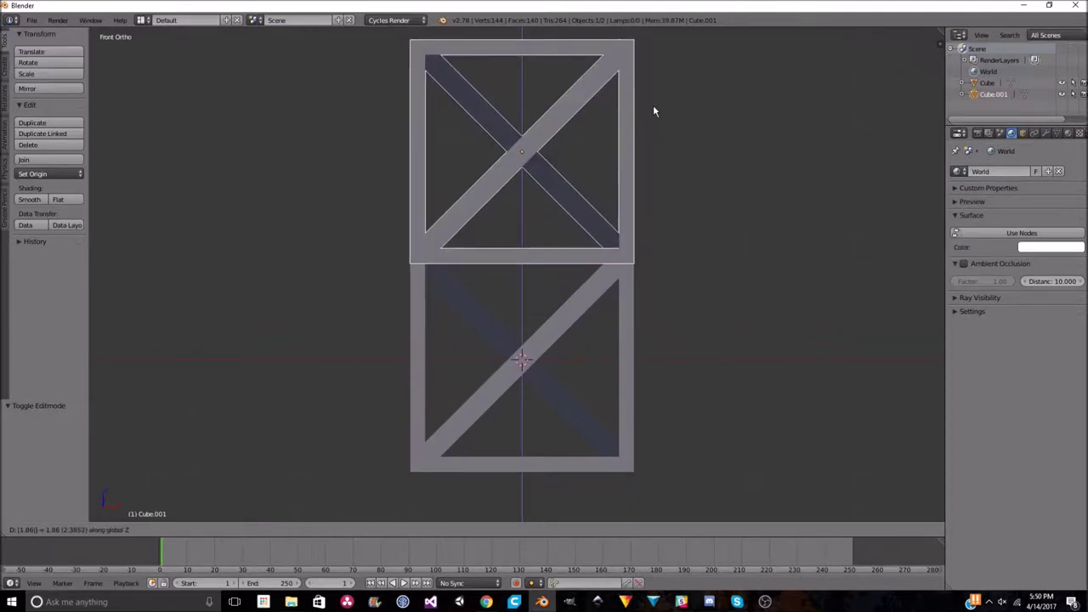
key("Return")
Join both crates into one Cube mesh and merge their overlapping vertices with Remove Doubles
key("z")
scroll(800, 253, "up", 2)
right_click(685, 328, "shift")
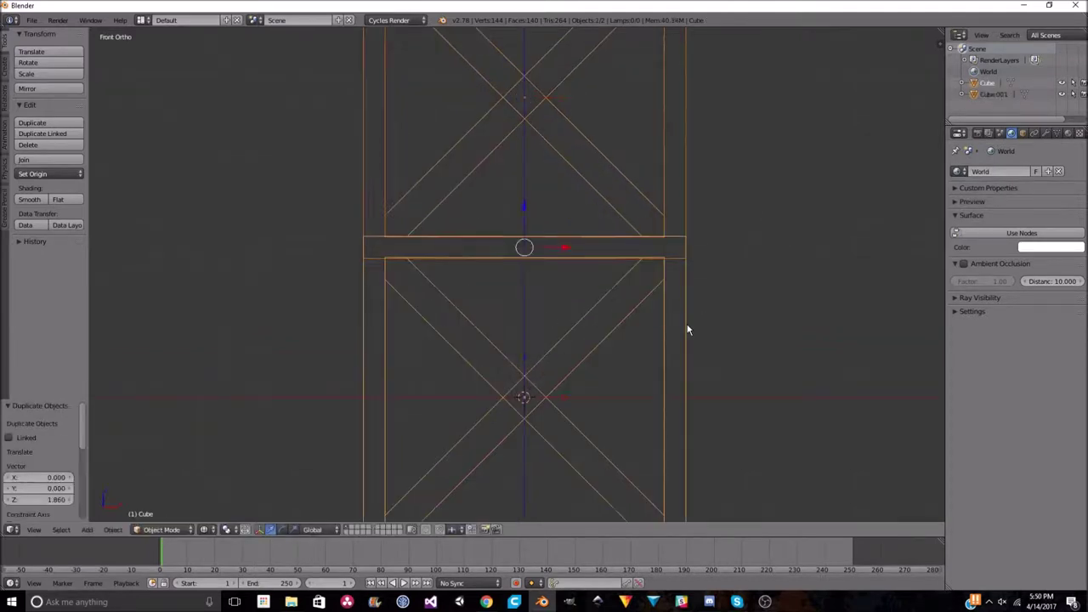
key("ctrl+j")
key("Tab")
key("w")
left_click(302, 193)
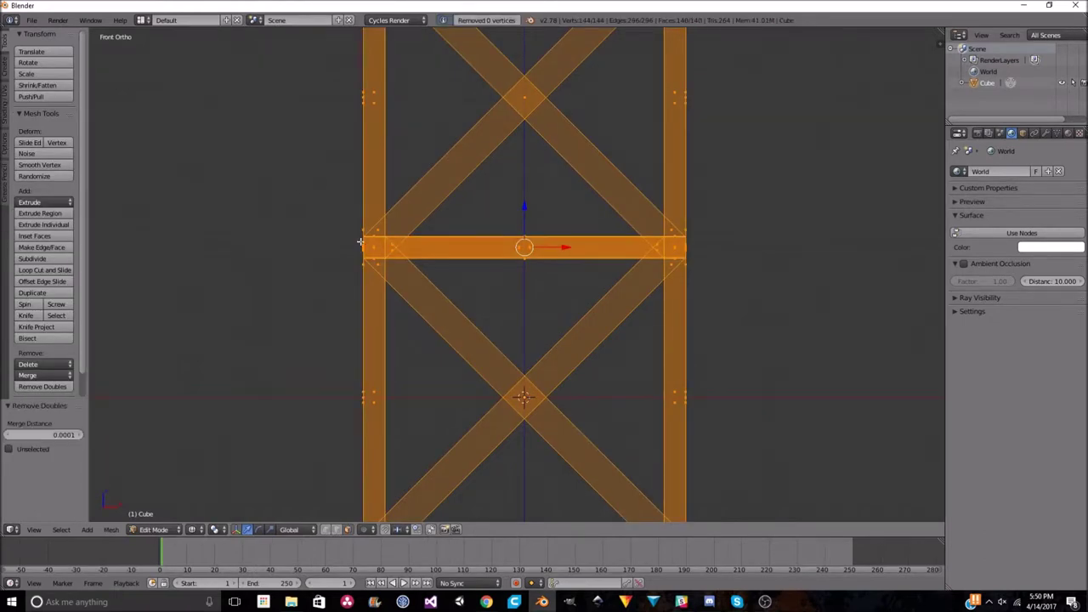
Undo the stacked copy to return to a single crate in solid shading
key("z")
key("ctrl+z")
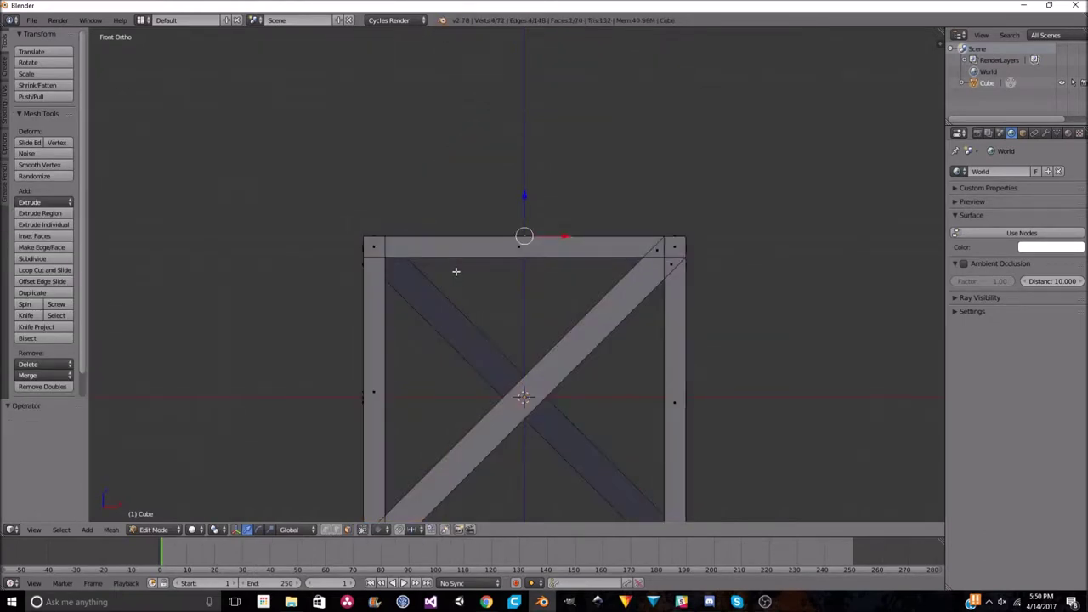
key("Tab")
scroll(455, 271, "down", 3)
middle_click_drag(455, 271, 622, 323)
key("KP_1")
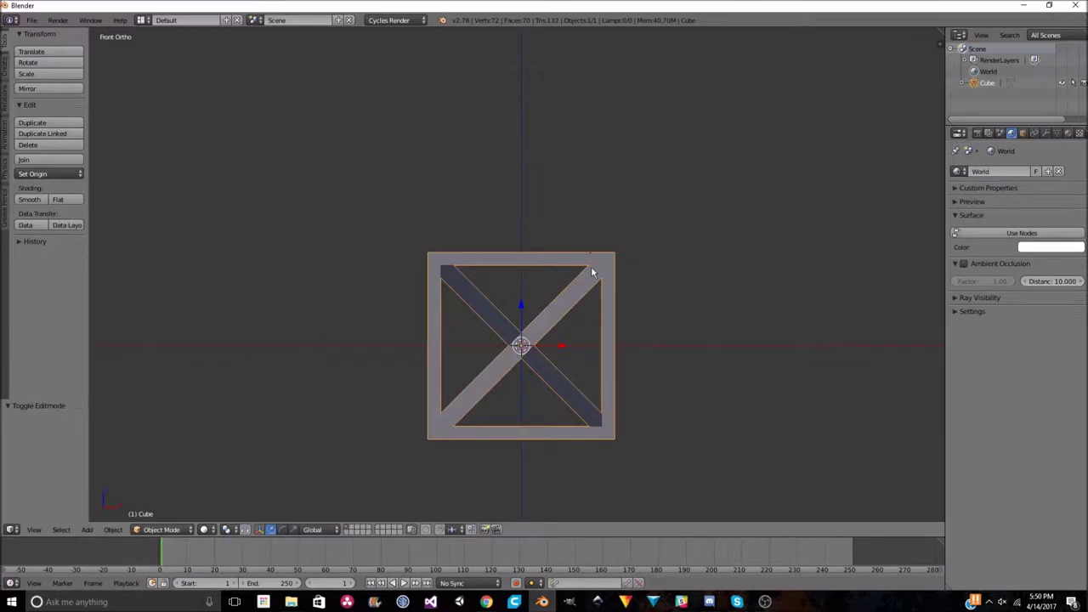
mouse_move(596, 294)
middle_mouse_down()
mouse_move(741, 333)
mouse_move(722, 306)
middle_mouse_up()
key("Tab")
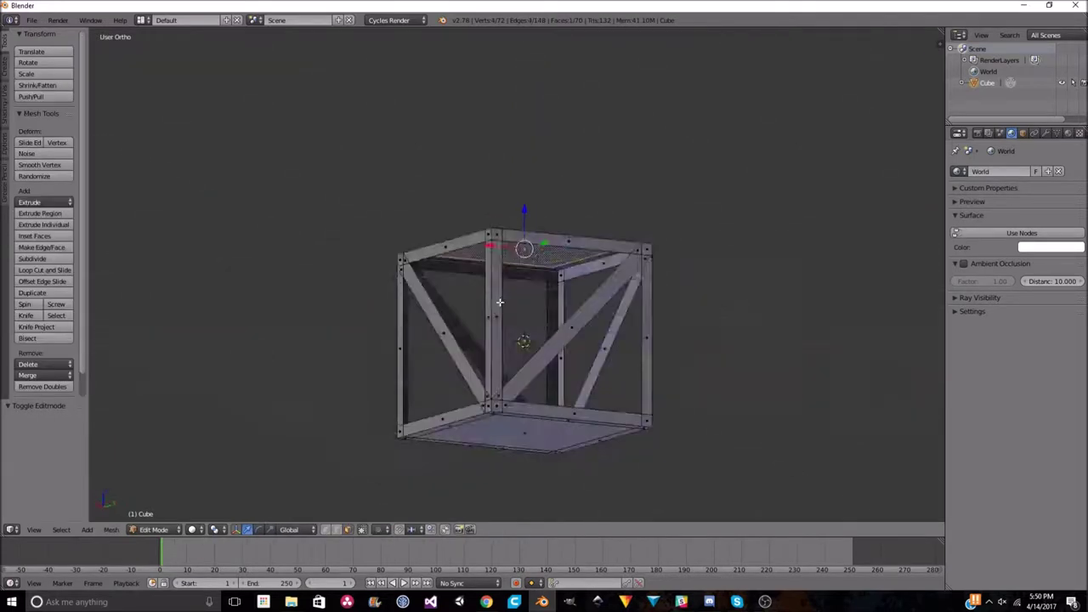
scroll(705, 280, "up", 5)
Dissolve the stray edges at the crate's top-right and top-left corner vertices
right_click(752, 251)
key("x")
left_click(739, 311)
middle_click_drag(739, 306, 514, 416)
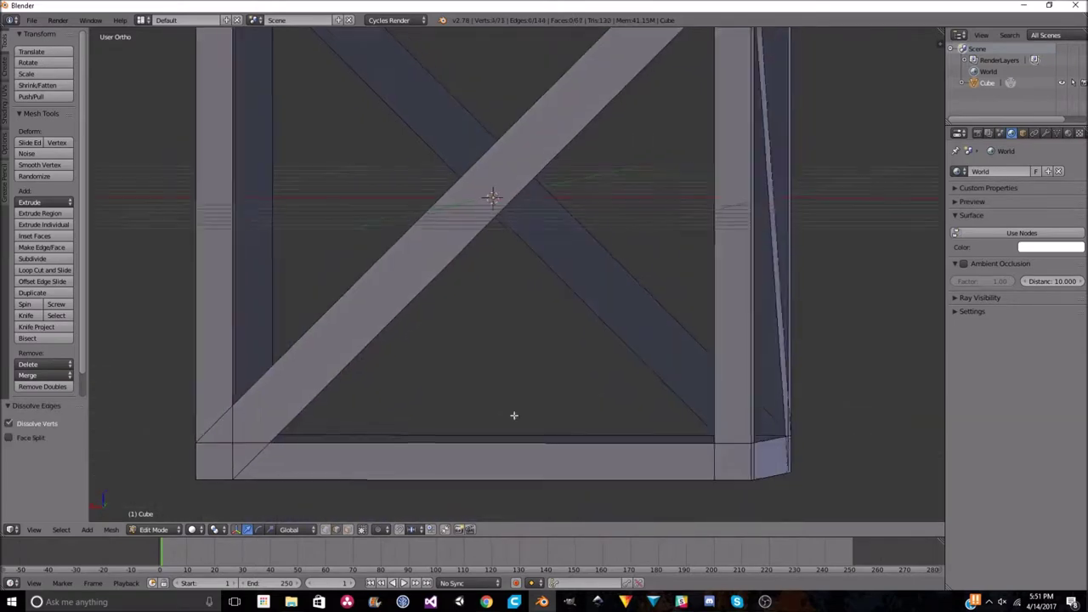
right_click(231, 443)
scroll(643, 262, "down", 2)
scroll(629, 314, "down", 3)
right_click(444, 220)
mouse_move(626, 323)
middle_mouse_down()
mouse_move(445, 219)
mouse_move(668, 462)
mouse_move(643, 439)
middle_mouse_up()
key("x")
left_click(434, 217)
Dissolve the extra edges at the bottom-middle vertex where the braces meet
right_click(662, 465)
right_click(432, 476)
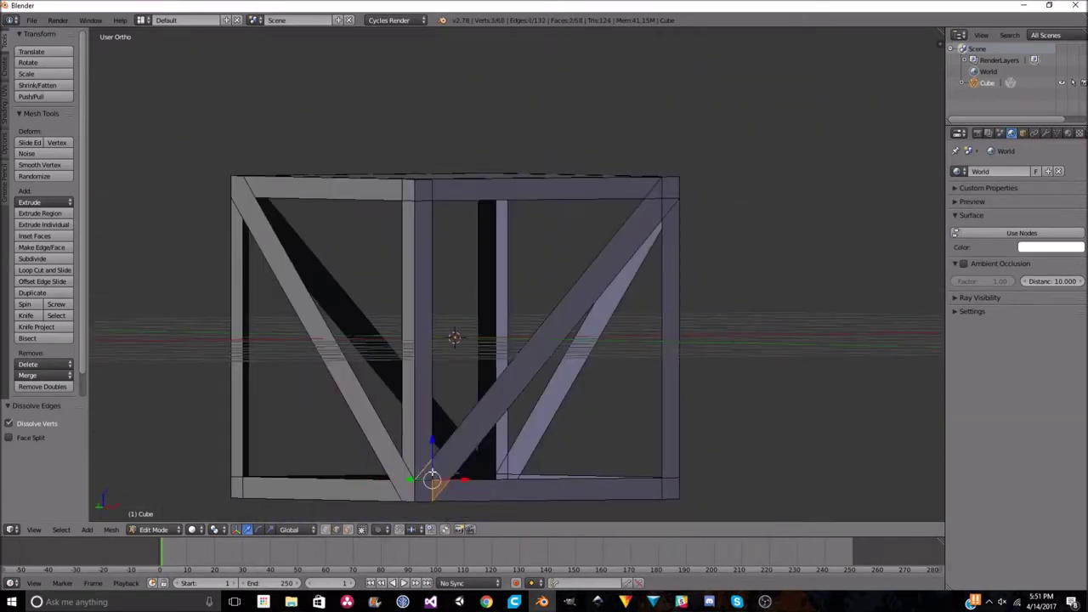
key("x")
left_click(425, 478)
right_click(656, 195)
middle_click_drag(656, 196, 456, 199)
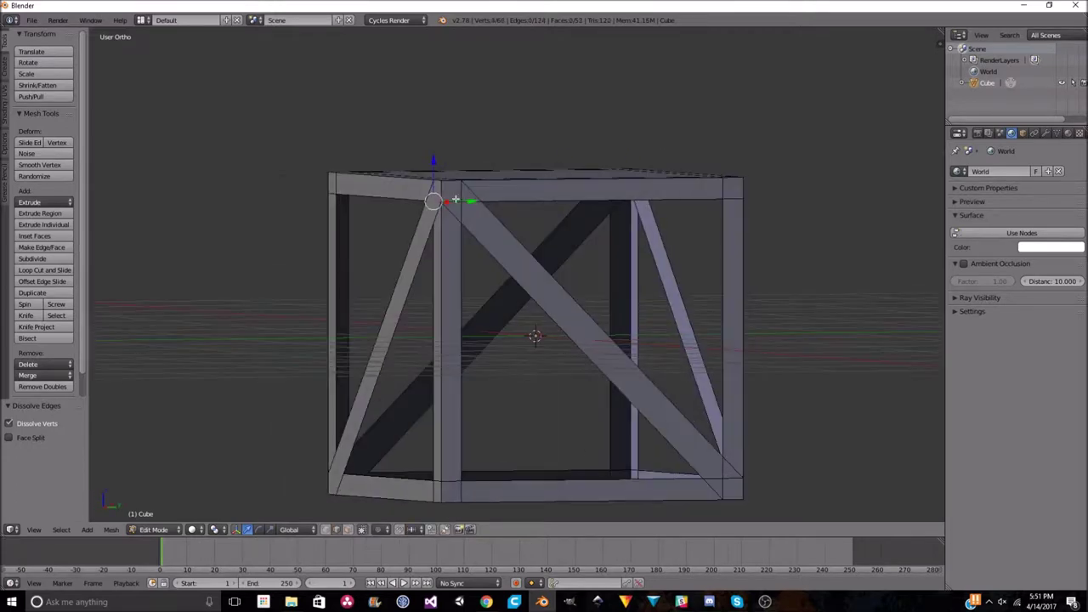
scroll(721, 480, "down", 4)
Delete the crate's bottom face and the remaining solid panel face
key("Tab")
key("Tab")
mouse_move(658, 400)
middle_mouse_down()
mouse_move(510, 357)
mouse_move(424, 383)
mouse_move(476, 373)
mouse_move(374, 216)
middle_mouse_up()
scroll(509, 356, "up", 3)
right_click(502, 382)
key("x")
left_click(375, 236)
key("KP_1")
right_click(608, 306)
key("x")
left_click(690, 301)
Zoom into a crate corner and dissolve its extra edges
key("Tab")
middle_click_drag(562, 247, 396, 263)
scroll(408, 335, "up", 4)
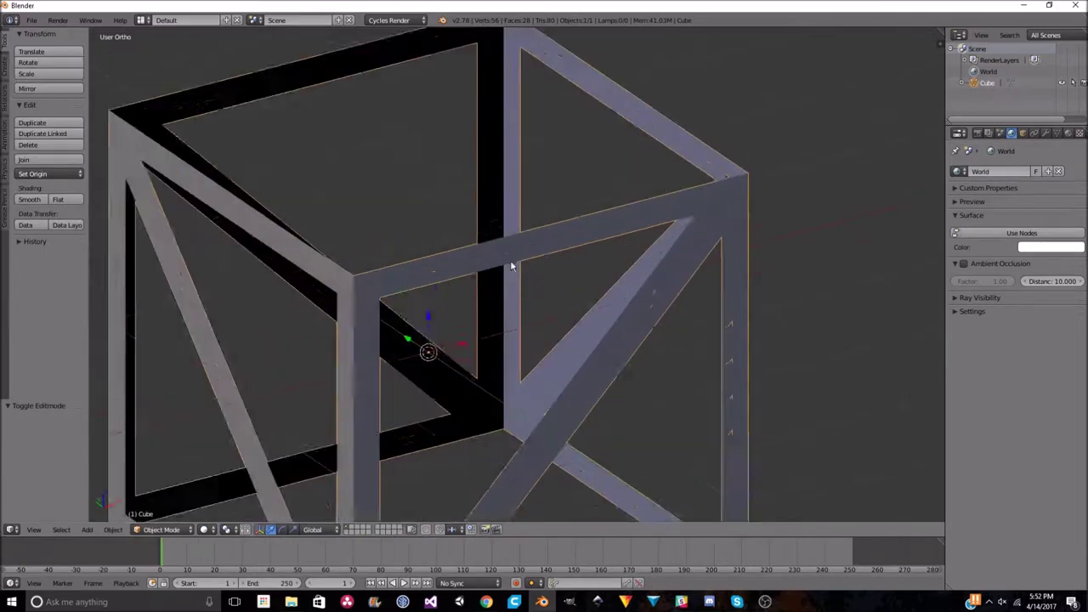
key("Tab")
key("x")
left_click(374, 303)
key("x")
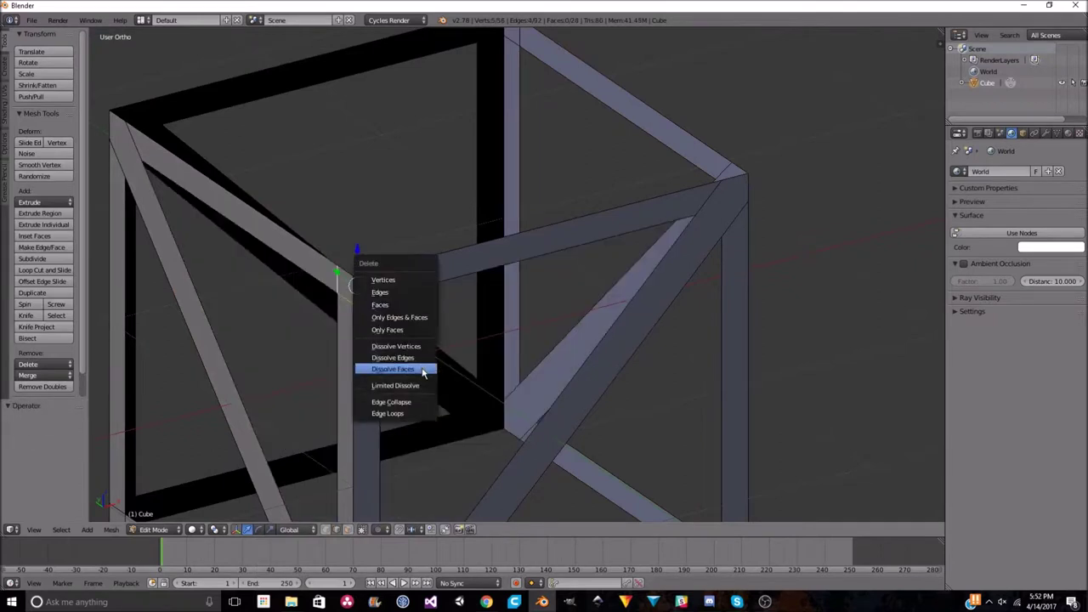
left_click(425, 348)
scroll(393, 251, "down", 3)
key("x")
left_click(365, 182)
Dissolve the remaining corner geometry, trimming the mesh to 48 vertices and 20 faces
key("x")
left_click(363, 242)
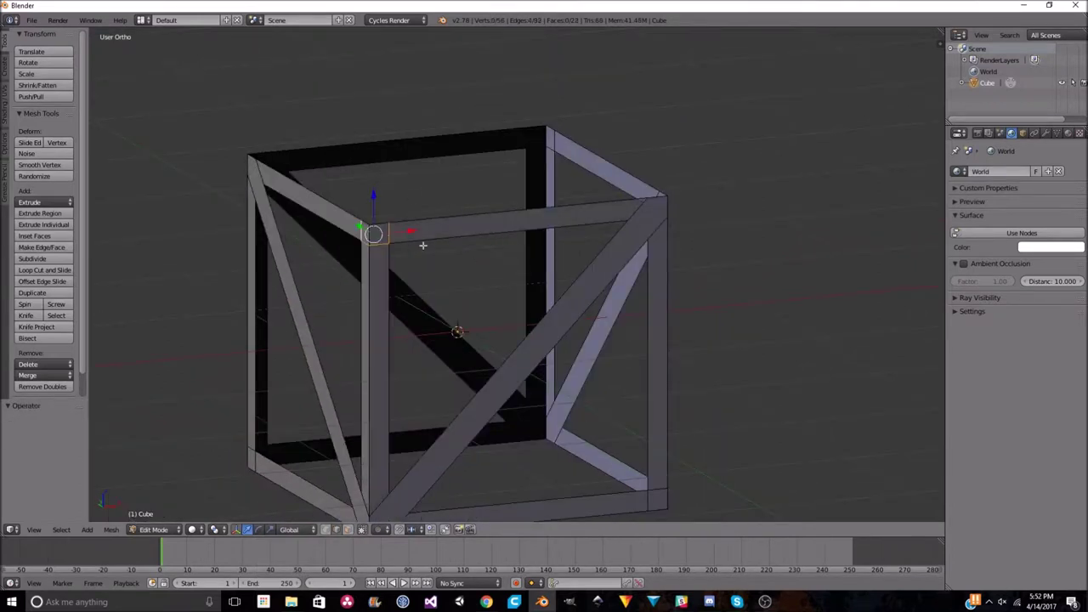
key("x")
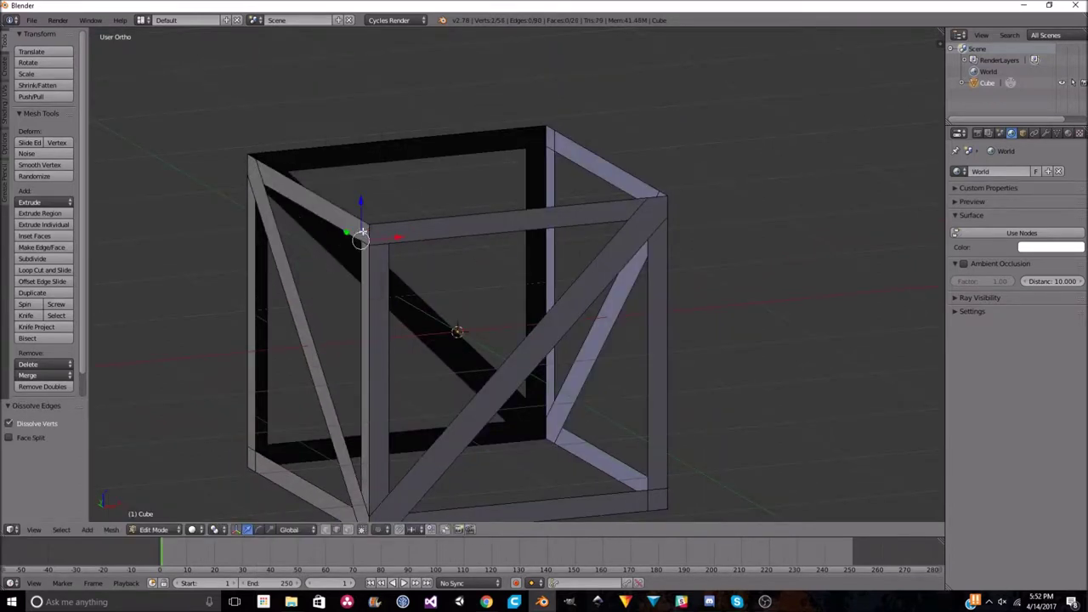
left_click(369, 226)
middle_click_drag(374, 221, 369, 198)
mouse_move(611, 337)
middle_mouse_down()
mouse_move(637, 399)
mouse_move(552, 408)
mouse_move(665, 231)
mouse_move(607, 413)
mouse_move(493, 428)
mouse_move(612, 252)
mouse_move(579, 390)
mouse_move(601, 310)
mouse_move(564, 348)
mouse_move(639, 357)
middle_mouse_up()
key("x")
left_click(552, 416)
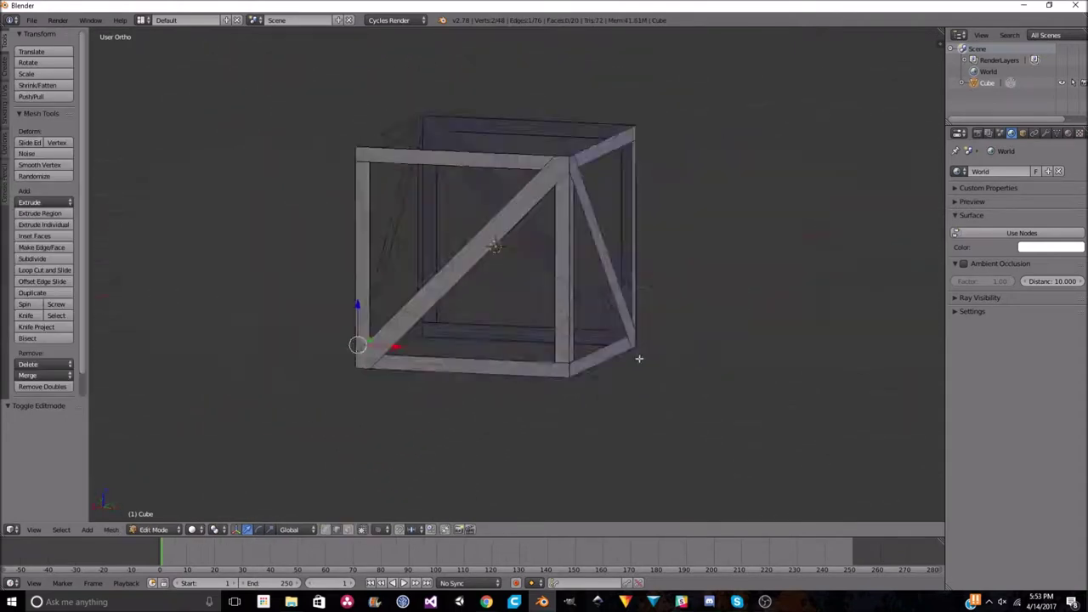
Inspect the frame from front and side views, selecting its top edge in Edit Mode
key("Tab")
key("KP_1")
scroll(654, 340, "up", 2)
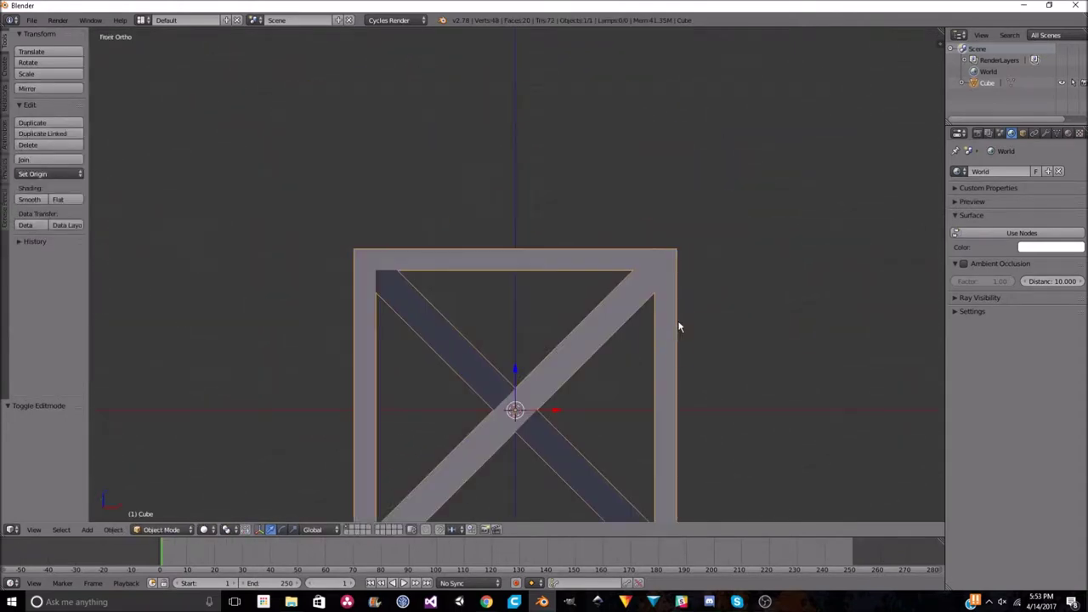
key("Tab")
key("a")
key("a")
key("n")
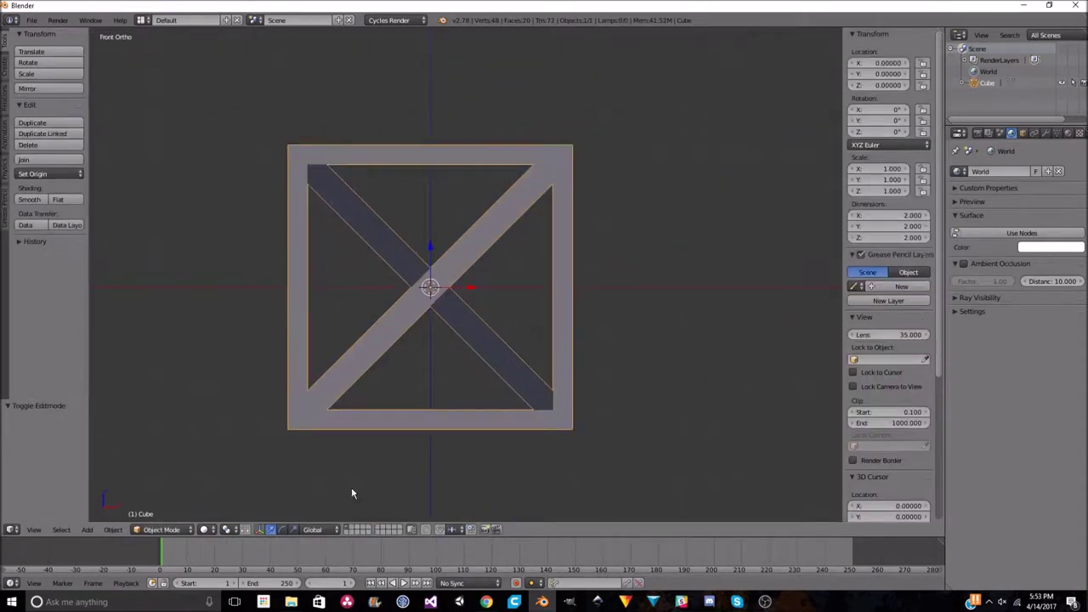
middle_click_drag(366, 473, 501, 203)
key("KP_3")
key("KP_1")
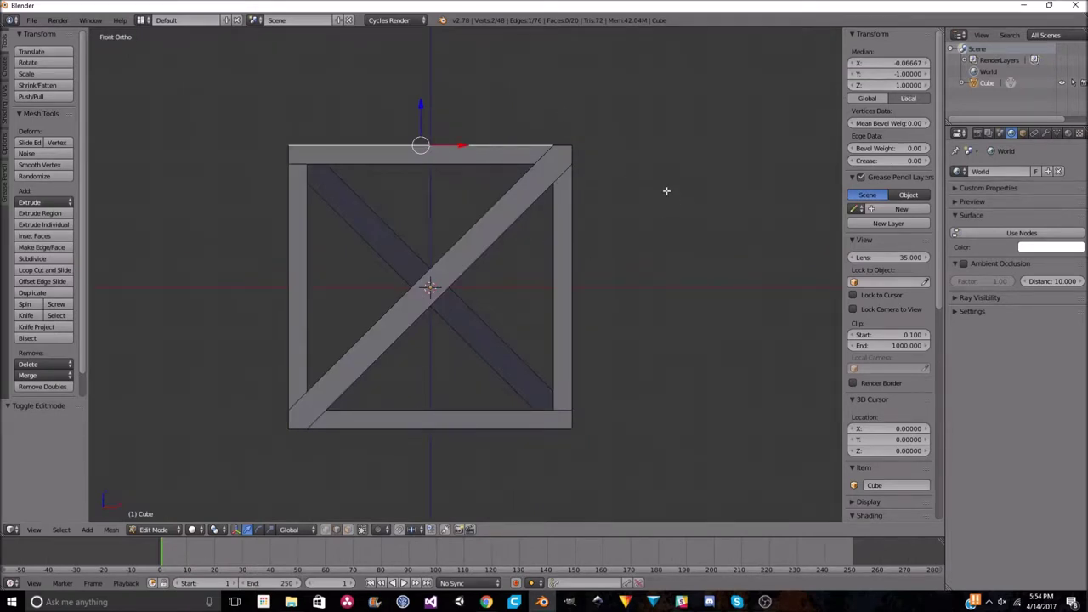
scroll(552, 202, "up", 1)
scroll(564, 171, "down", 1)
right_click(564, 171)
middle_click_drag(586, 205, 565, 263)
key("KP_1")
key("Tab")
Stack a copy of the frame on top, join them, and merge the overlapping vertices
key("shift+d")
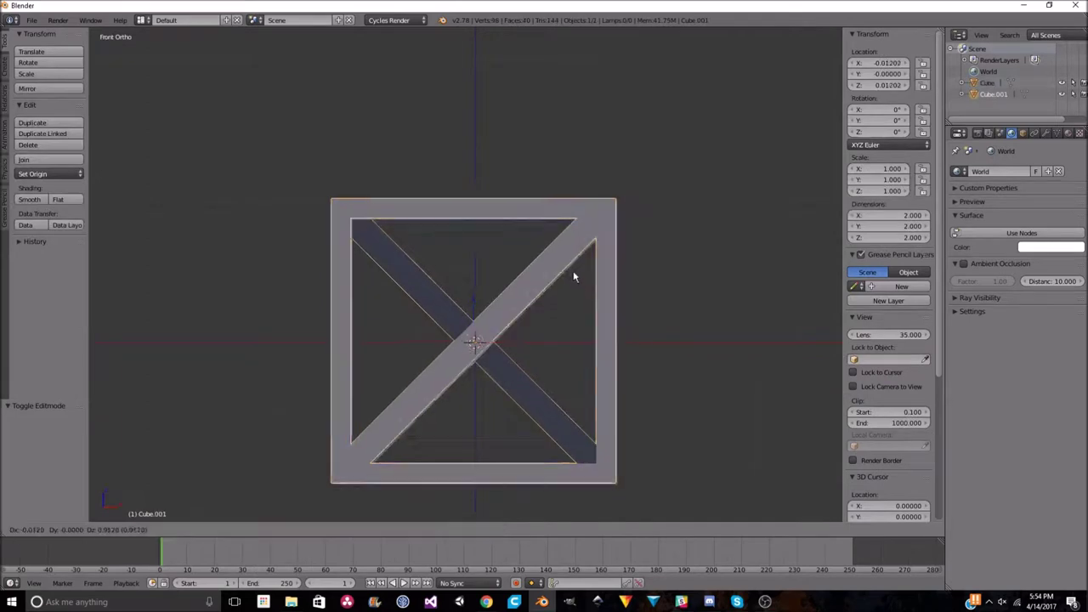
key("z")
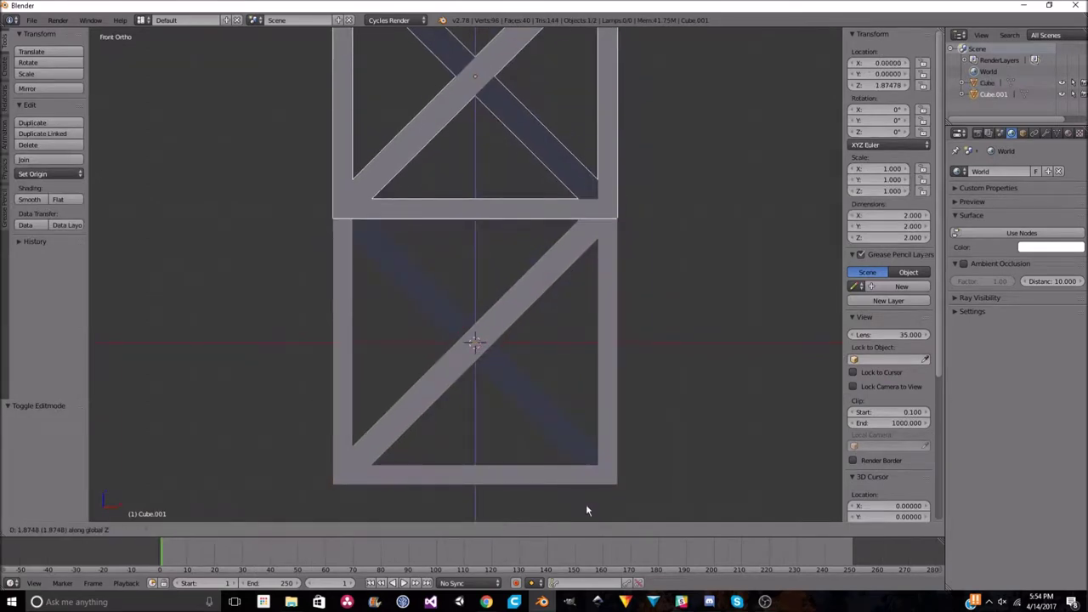
type("2")
left_click(596, 413)
scroll(531, 339, "down", 4)
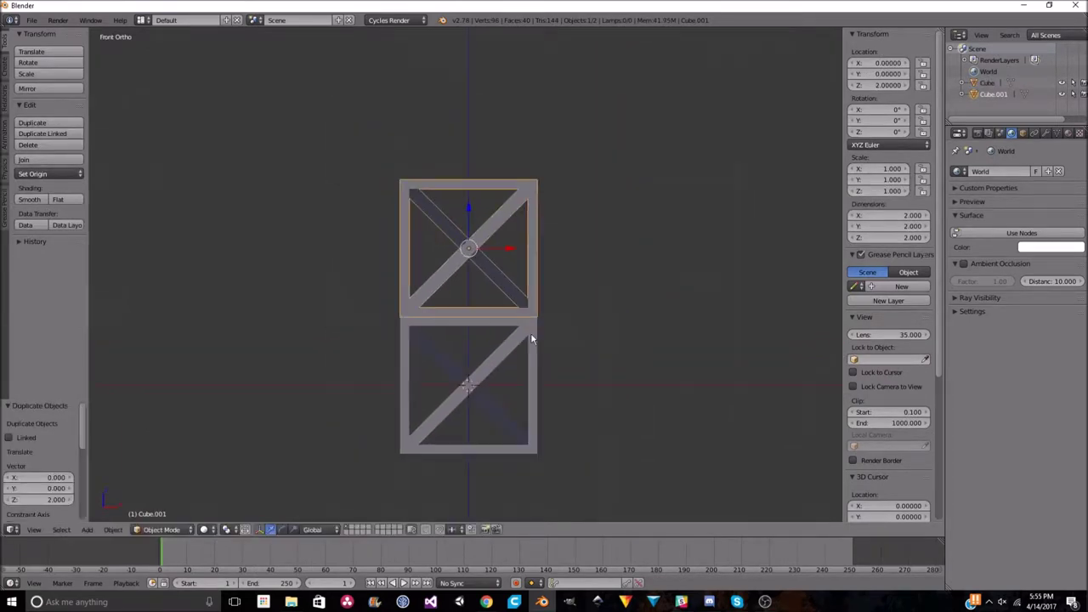
scroll(531, 339, "up", 3)
key("a")
key("ctrl+j")
key("Tab")
key("w")
left_click(638, 334)
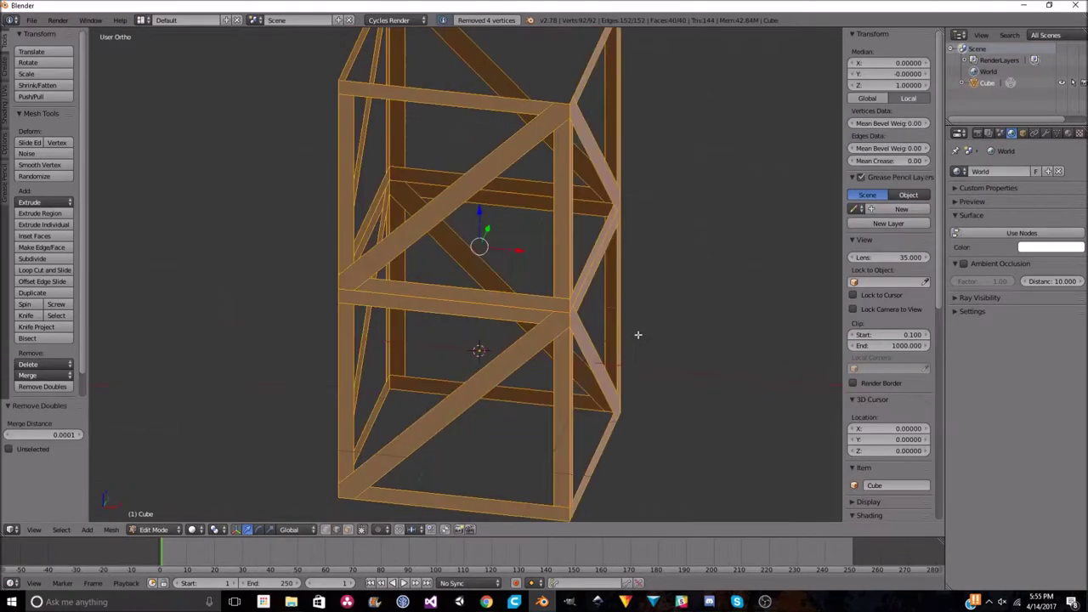
key("a")
key("Tab")
scroll(595, 293, "down", 4)
Duplicate the two-cube stack 4 units up and join it into one mesh
key("shift+d")
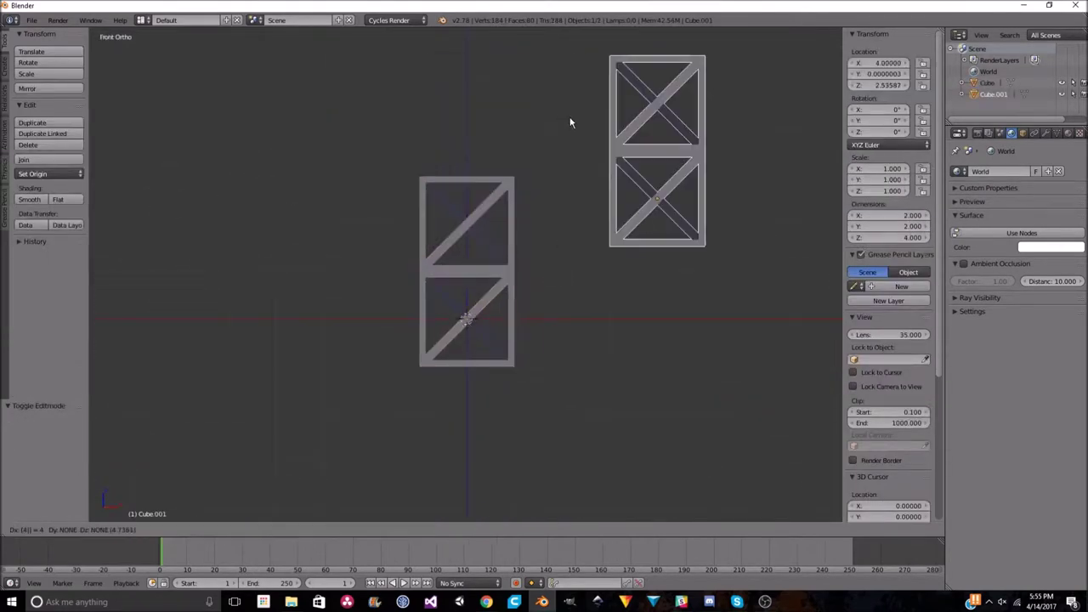
key("z")
key("4")
key("Return")
scroll(546, 164, "up", 2)
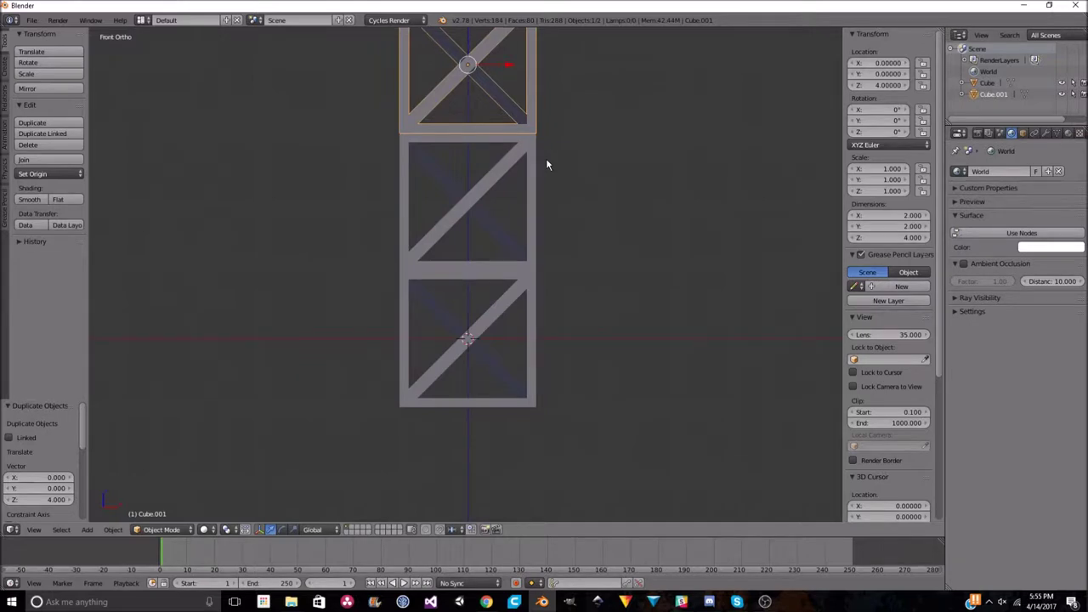
key("a")
key("a")
scroll(513, 226, "down", 3)
key("ctrl+j")
key("Tab")
key("a")
key("Tab")
Duplicate the four-cube stack 8 units up to complete the 32-unit tower
key("shift+d")
key("z")
key("8")
key("Return")
scroll(506, 210, "down", 5)
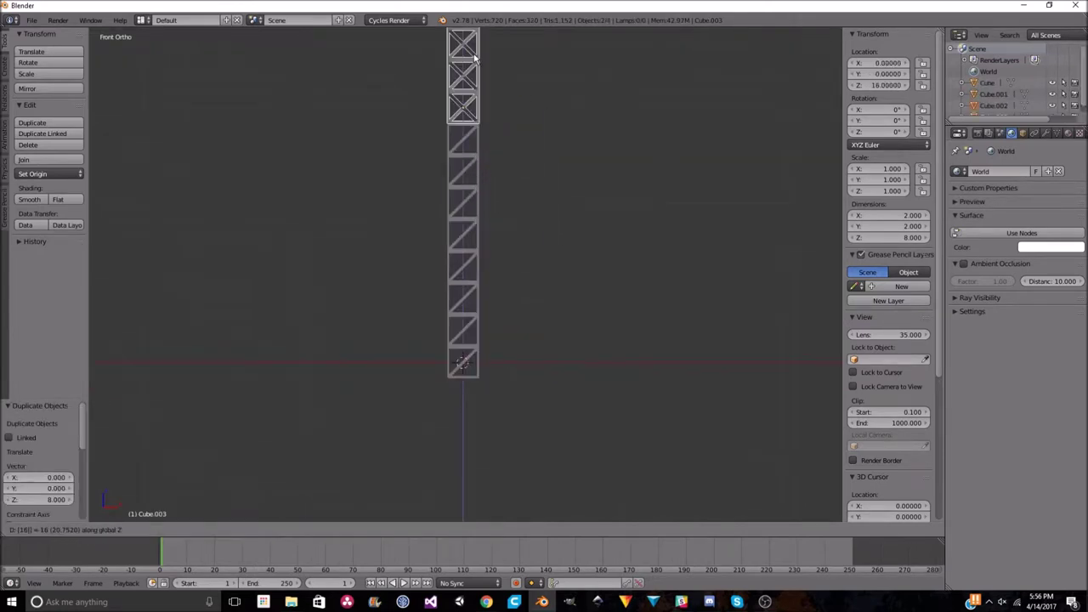
key("Tab")
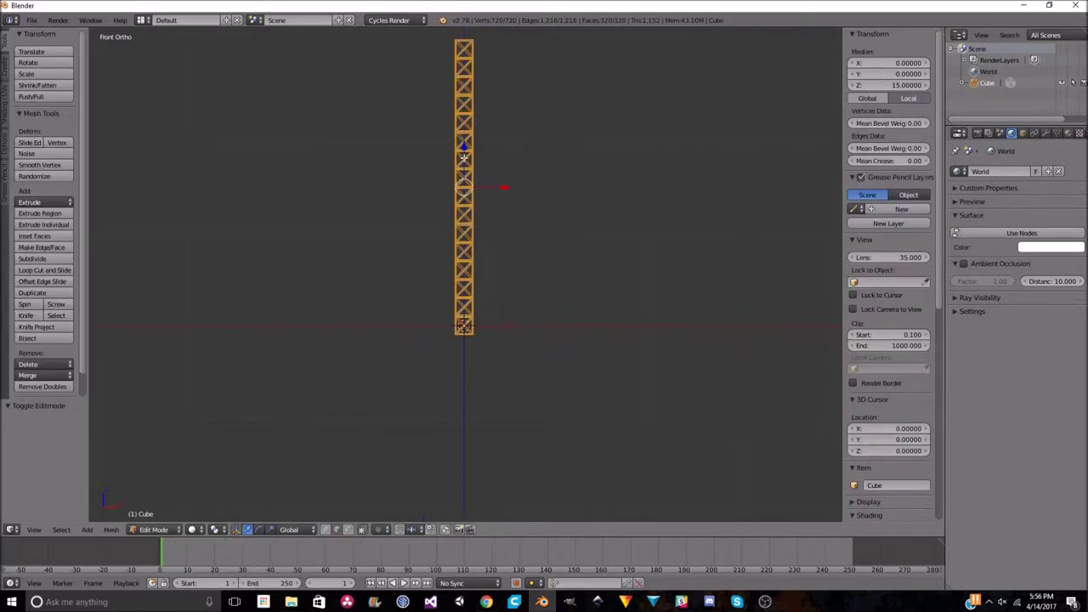
key("Tab")
scroll(570, 269, "up", 2)
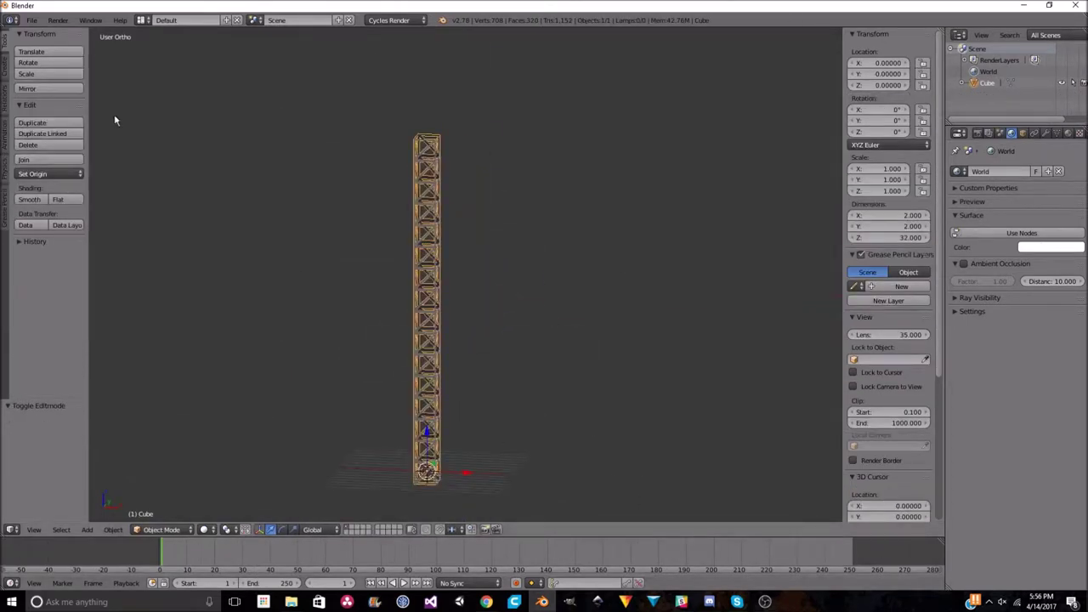
Use File > Save As to store the scene as Crane.blend in ConstructionSite
left_click(31, 19)
left_click(85, 124)
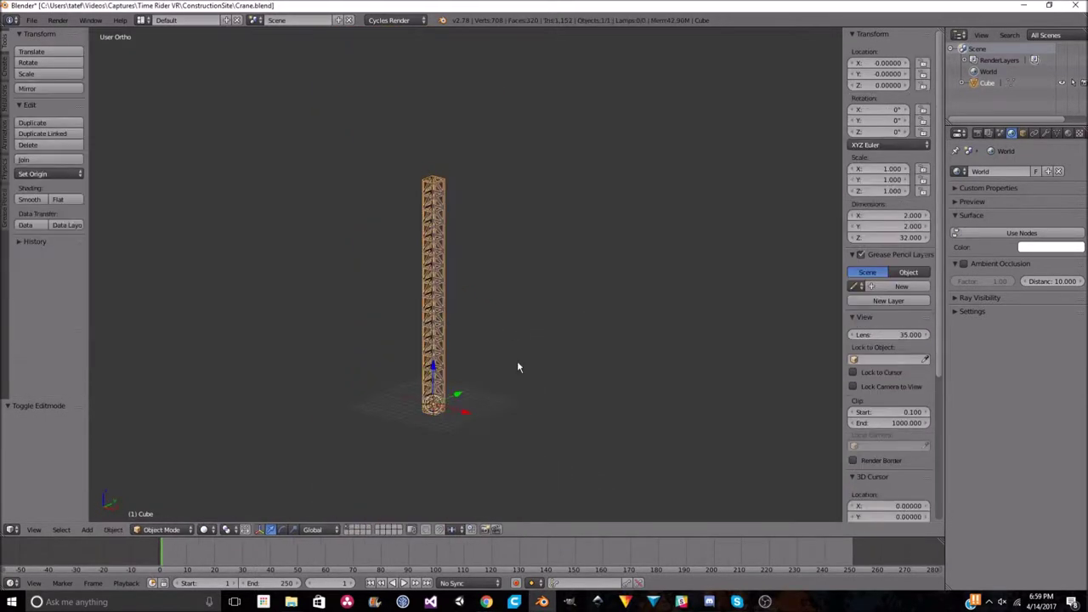
key("KP_1")
scroll(535, 361, "down", 3)
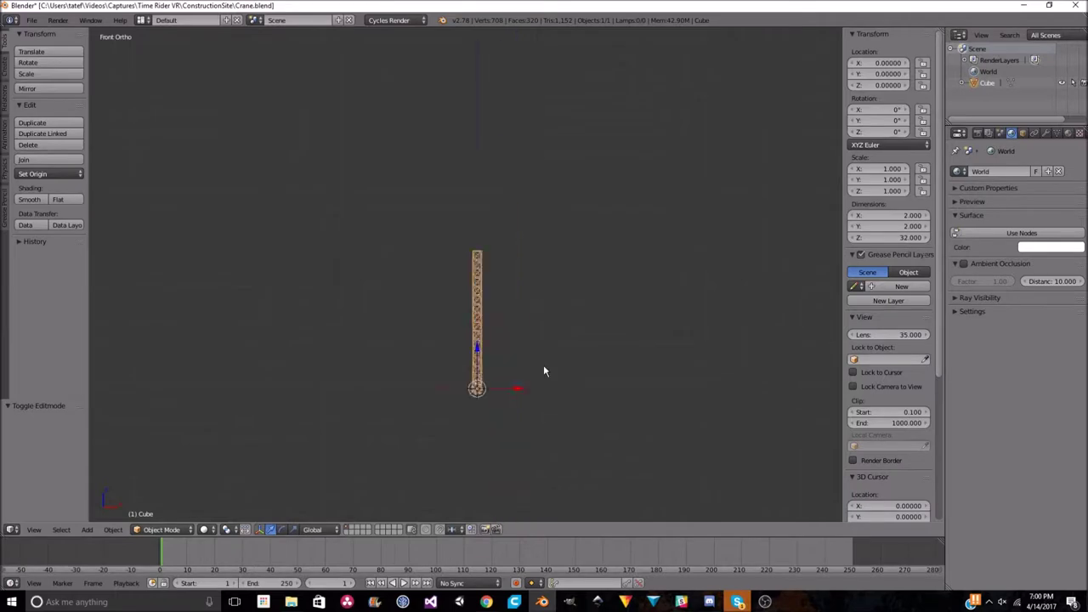
In Edit Mode, box-select the tower's bottom lattice section with see-through selection
scroll(565, 255, "up", 3)
key("Tab")
scroll(595, 291, "up", 4)
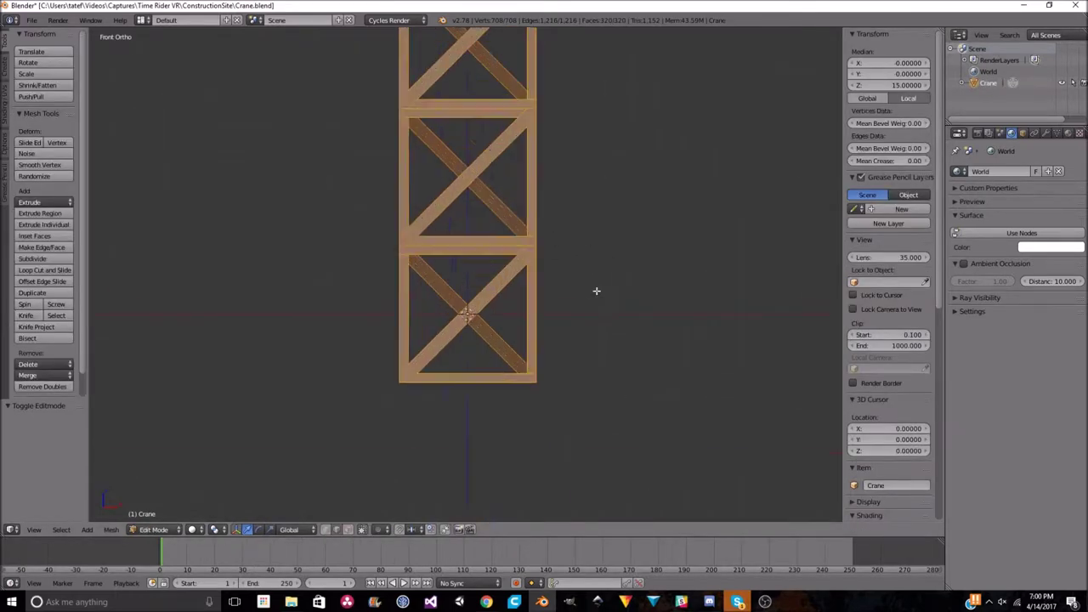
key("a")
scroll(524, 323, "up", 3)
key("b")
left_click_drag(229, 198, 646, 450)
mouse_move(645, 450)
middle_mouse_down()
mouse_move(636, 340)
mouse_move(510, 337)
middle_mouse_up()
Duplicate the bottom section and set the copy's height in front view
key("shift+d")
right_click(539, 384)
key("KP_1")
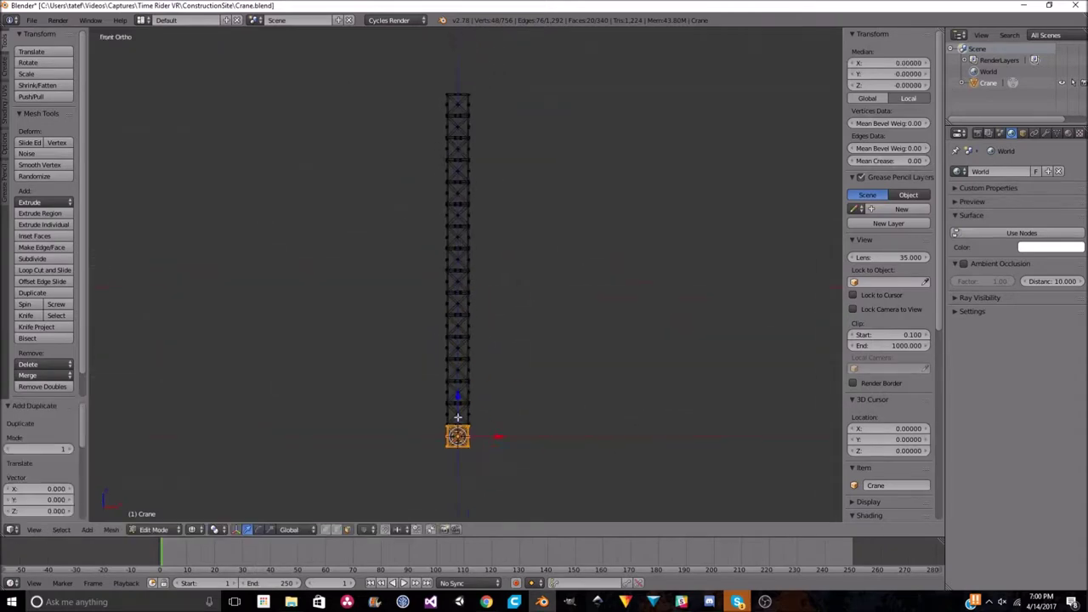
left_click(464, 75)
scroll(501, 98, "up", 3)
scroll(518, 170, "up", 2)
Move the copied section back down and adjust its position beside the tower
key("g")
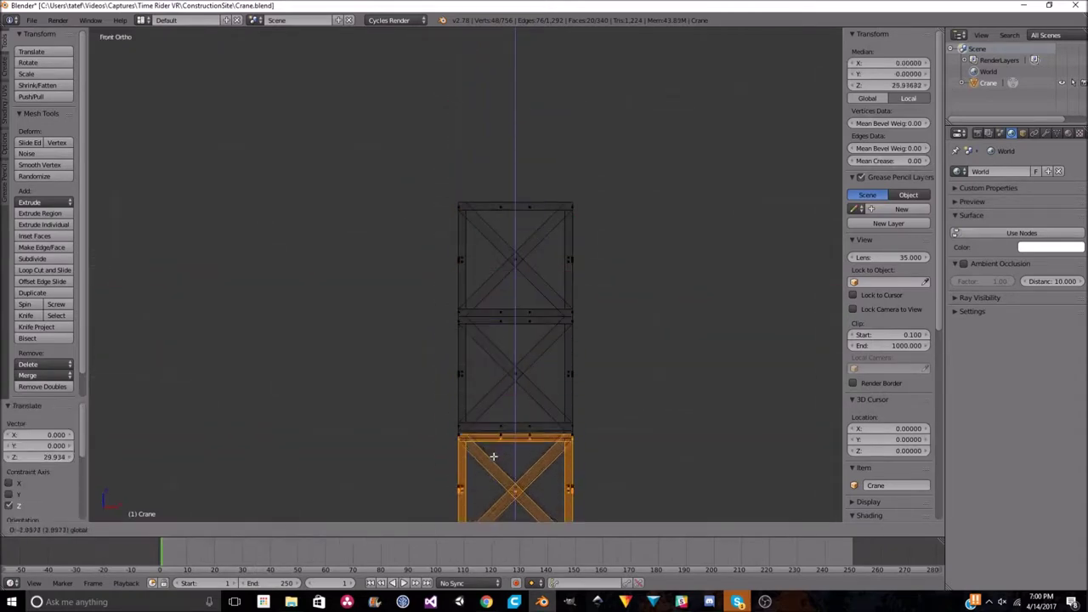
left_click(583, 203)
scroll(632, 502, "down", 3)
middle_click_drag(631, 502, 643, 348, "shift")
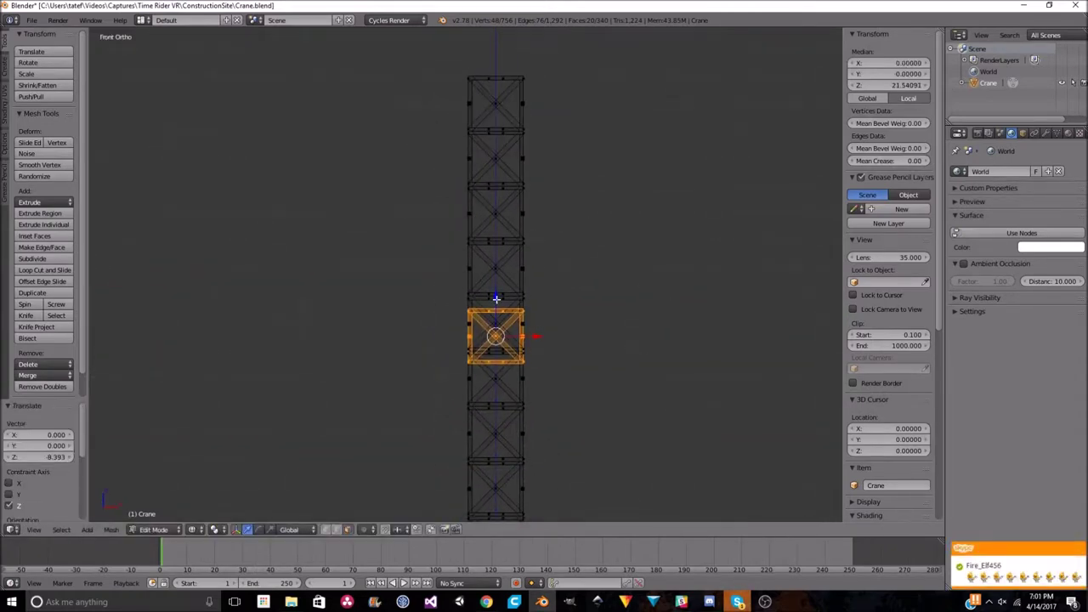
left_click(554, 229)
scroll(672, 291, "up", 3)
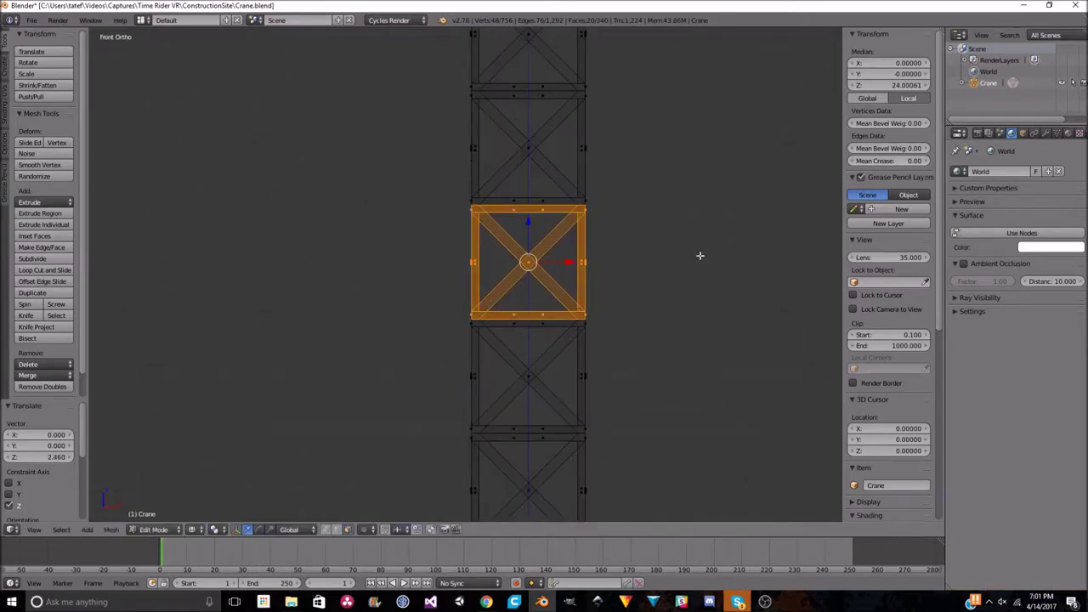
scroll(651, 274, "down", 2)
scroll(629, 272, "down", 1)
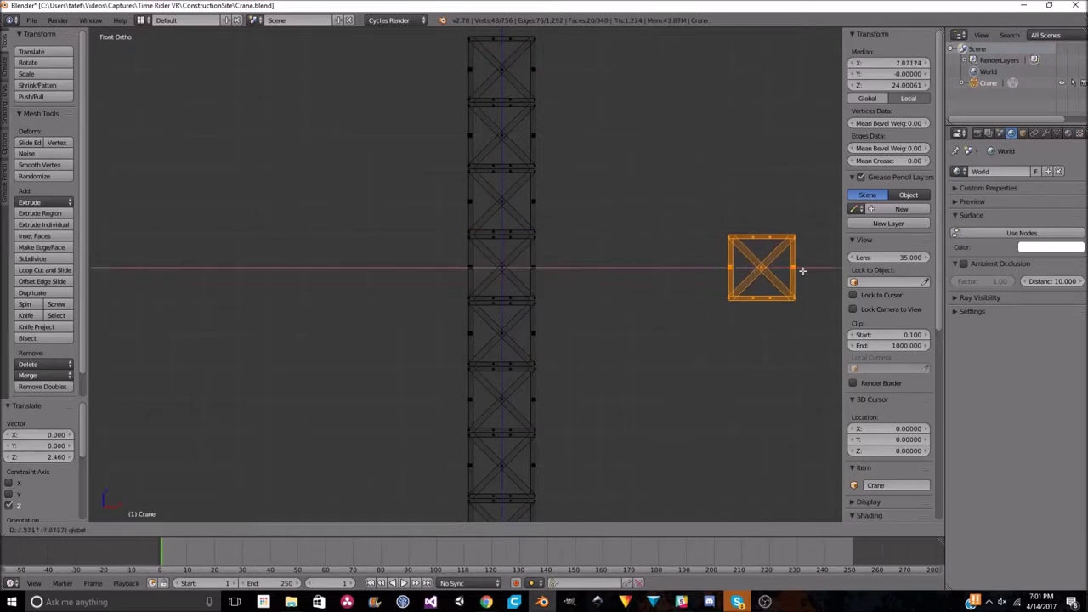
Separate the copied section into its own object named CraneBlock
key("p")
left_click(800, 270)
left_click(998, 95)
key("Return")
scroll(740, 340, "down", 3)
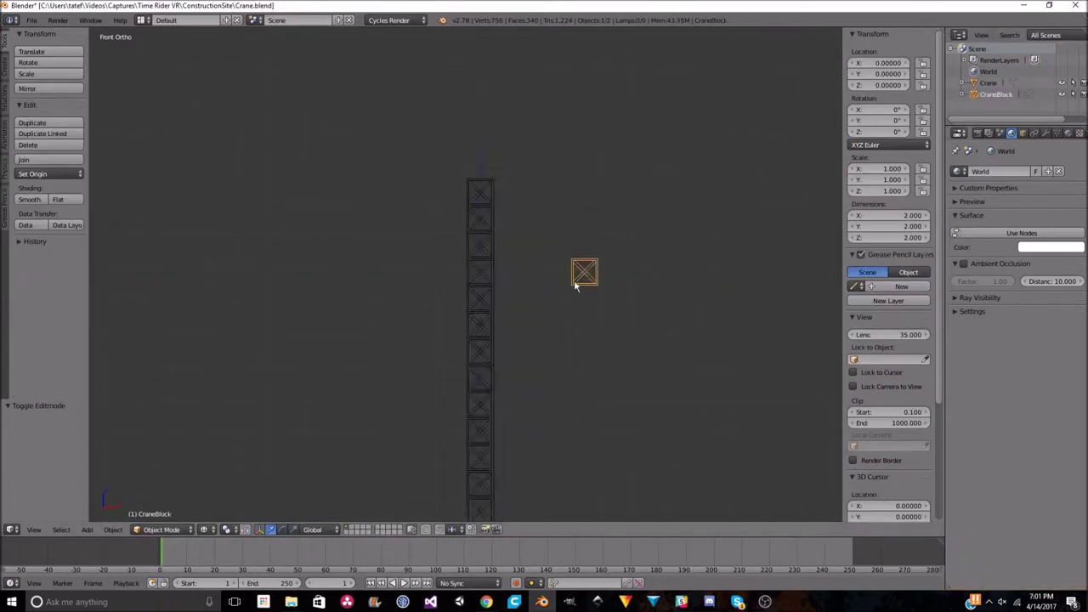
Duplicate the tower in place and rotate the copy 90° about Y to lie horizontally
key("shift+d")
key("Escape")
key("r")
key("y")
key("9")
key("0")
key("Return")
Re-centre the beam's origin, raise it near the tower top, and scale it to 0.684
key("shift+ctrl+alt+c")
left_click(476, 228)
key("g")
key("z")
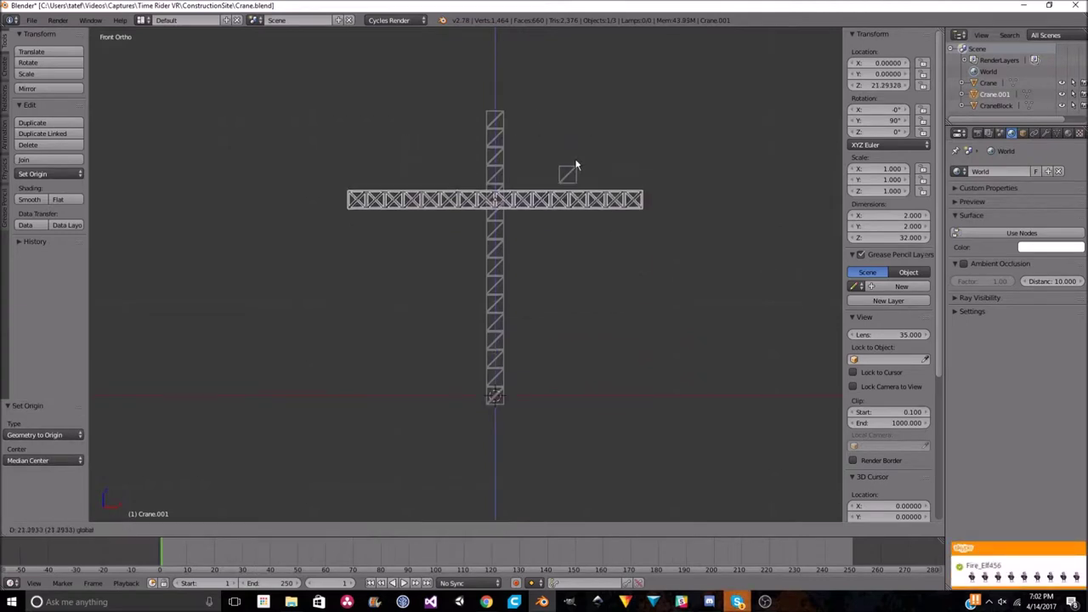
left_click(574, 141)
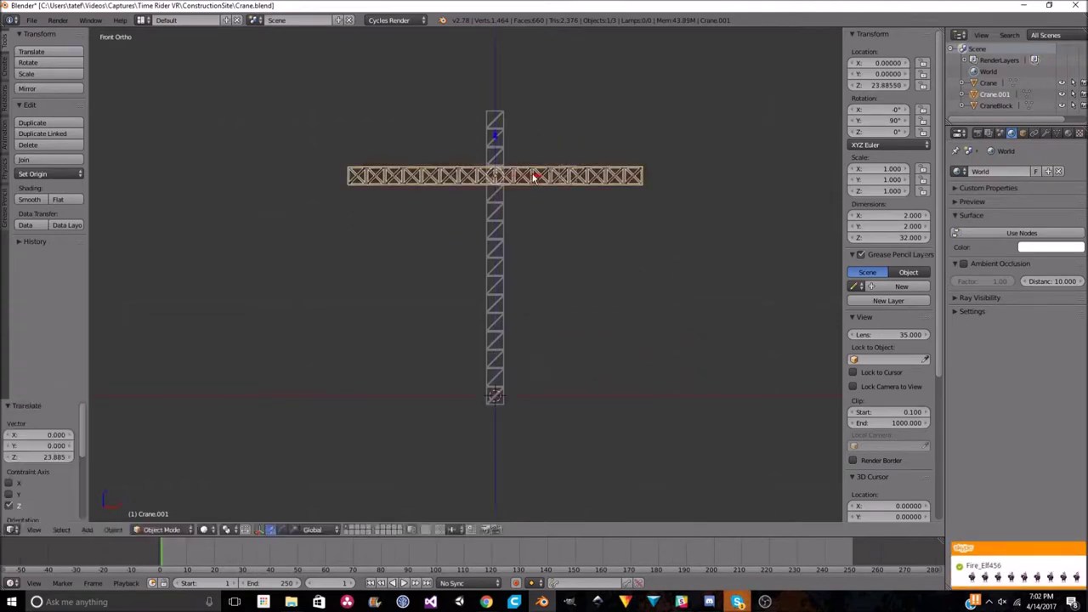
left_click(622, 173)
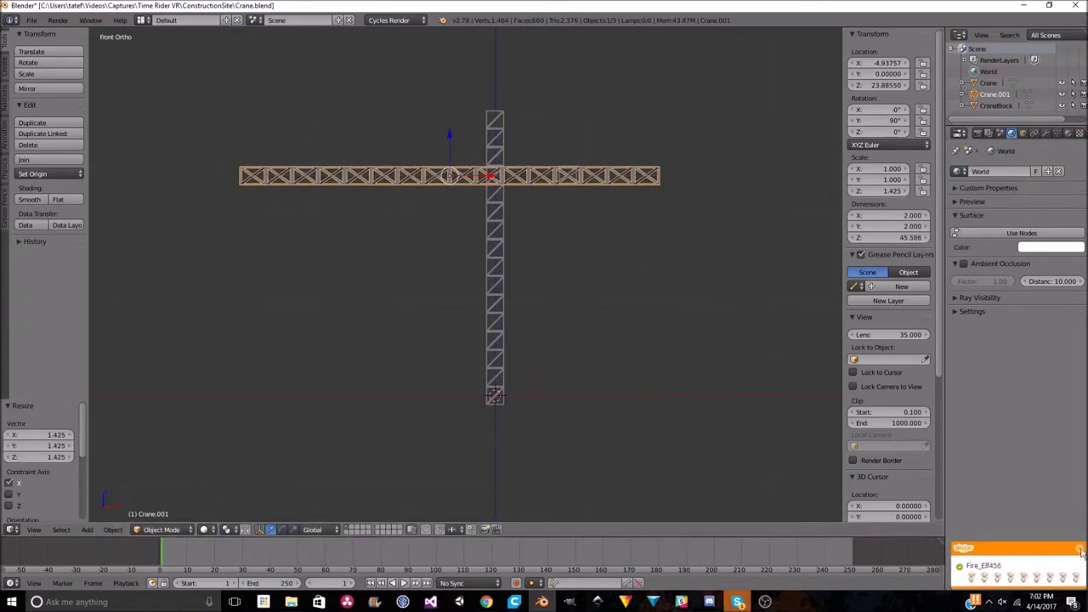
left_click(668, 160)
left_click_drag(446, 135, 444, 129)
Inspect the jib from several angles, then select the jib beam and the tower together
mouse_move(444, 129)
middle_mouse_down()
mouse_move(712, 275)
mouse_move(476, 274)
mouse_move(502, 134)
mouse_move(481, 233)
middle_mouse_up()
scroll(480, 234, "down", 4)
scroll(568, 205, "up", 2)
middle_click_drag(569, 206, 488, 201)
scroll(488, 201, "up", 2)
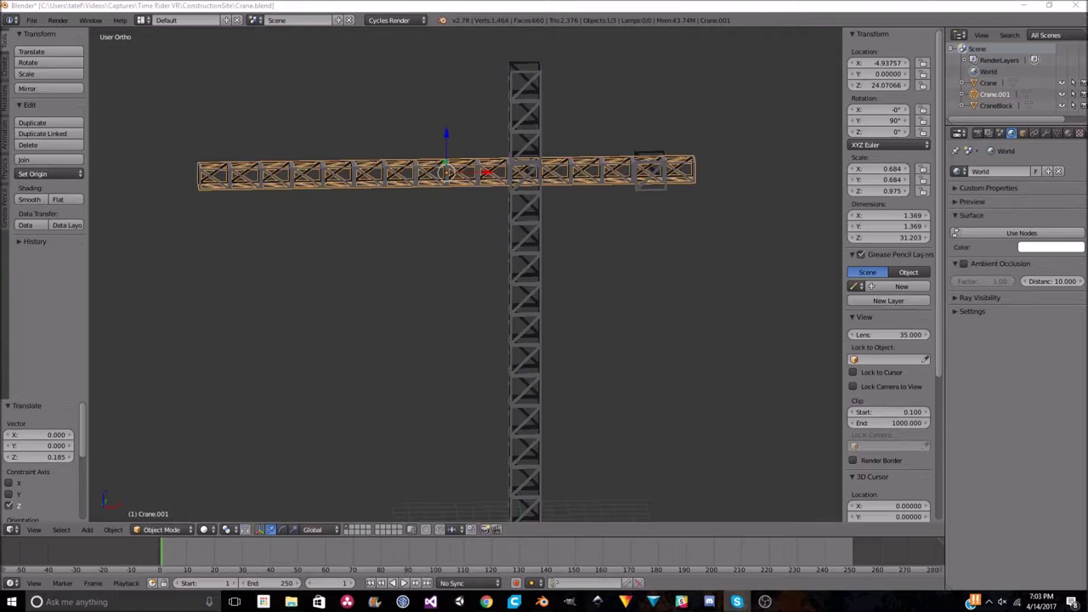
middle_click_drag(488, 201, 517, 223)
right_click(635, 216)
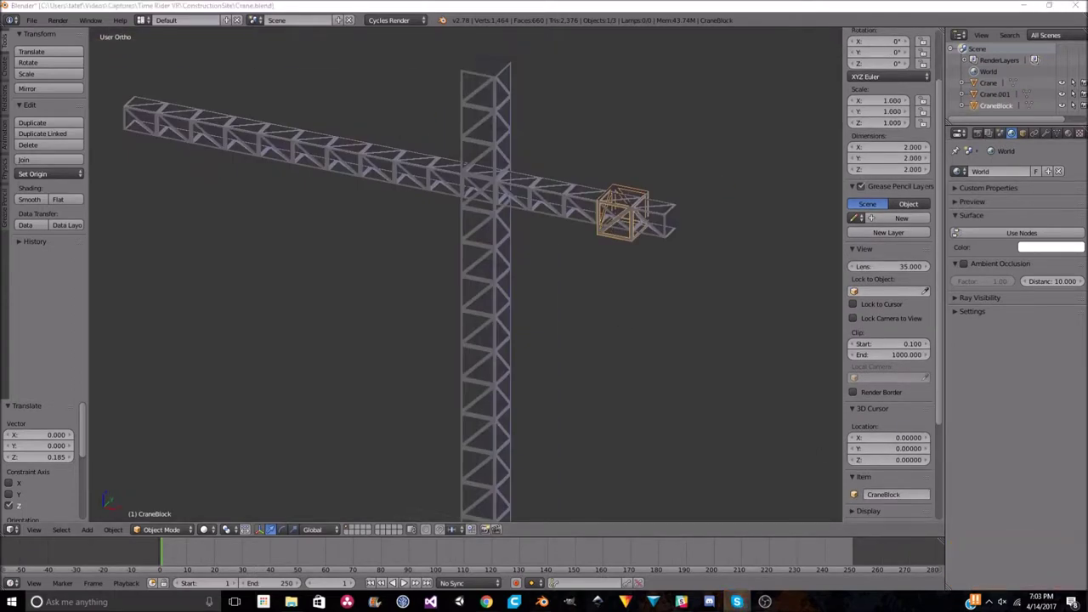
middle_click_drag(656, 196, 501, 261)
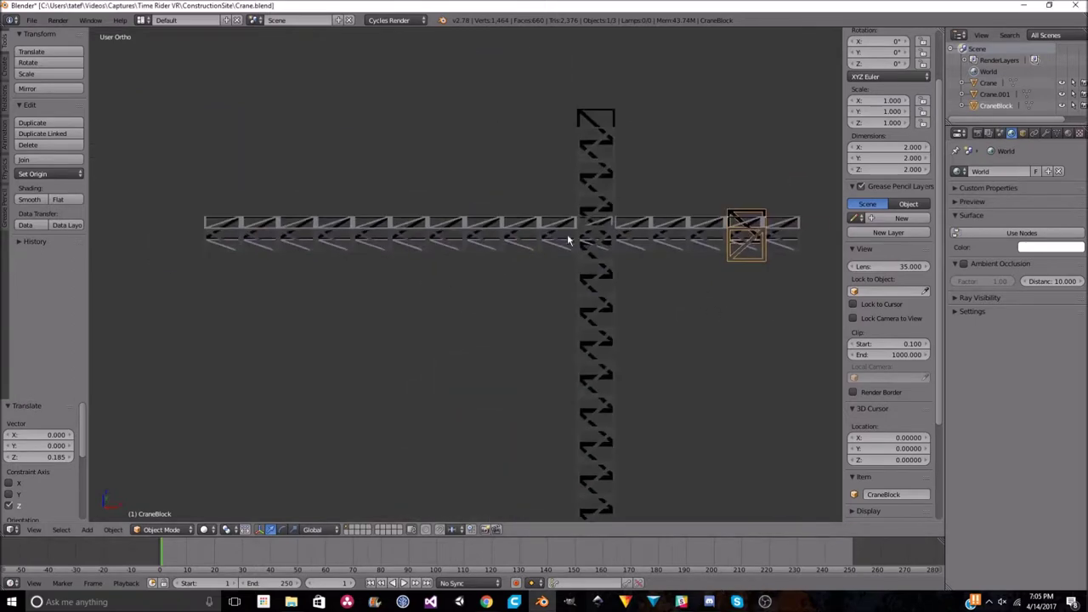
right_click(495, 265)
right_click(607, 170, "shift")
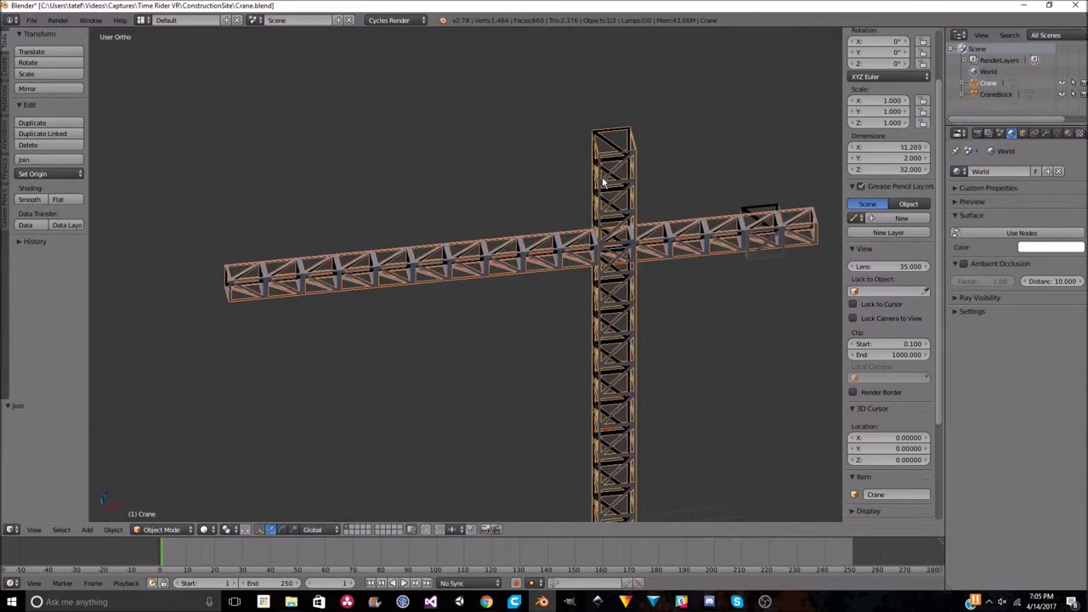
Join the tower and jib into one mesh and select a diagonal strut at the crossing
key("ctrl+j")
key("Tab")
middle_click_drag(547, 269, 519, 217)
key("KP_1")
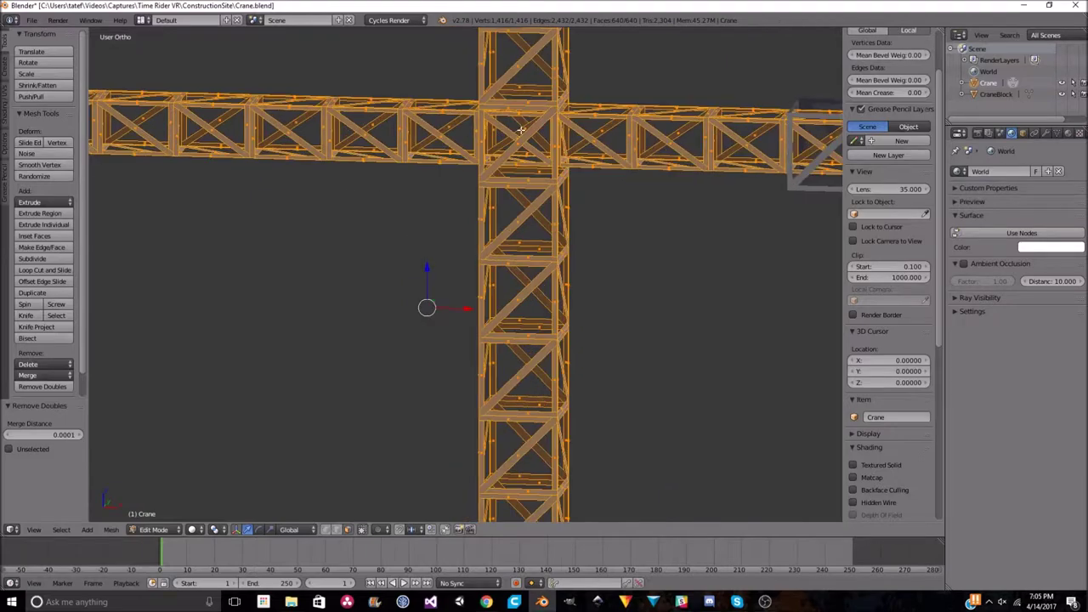
key("a")
scroll(389, 194, "up", 5)
key("l")
middle_click_drag(166, 227, 413, 201, "shift")
Delete the faces of the selected strut where the jib crosses the tower
key("KP_7")
scroll(557, 372, "up", 4)
mouse_move(556, 373)
middle_mouse_down()
mouse_move(555, 341)
mouse_move(599, 325)
middle_mouse_up()
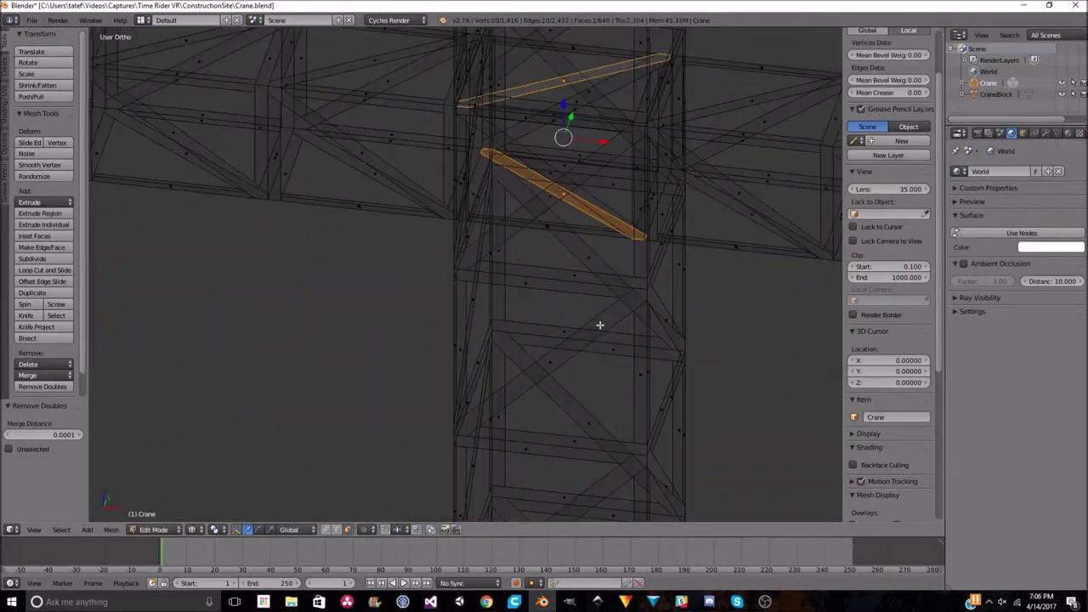
scroll(527, 229, "down", 5)
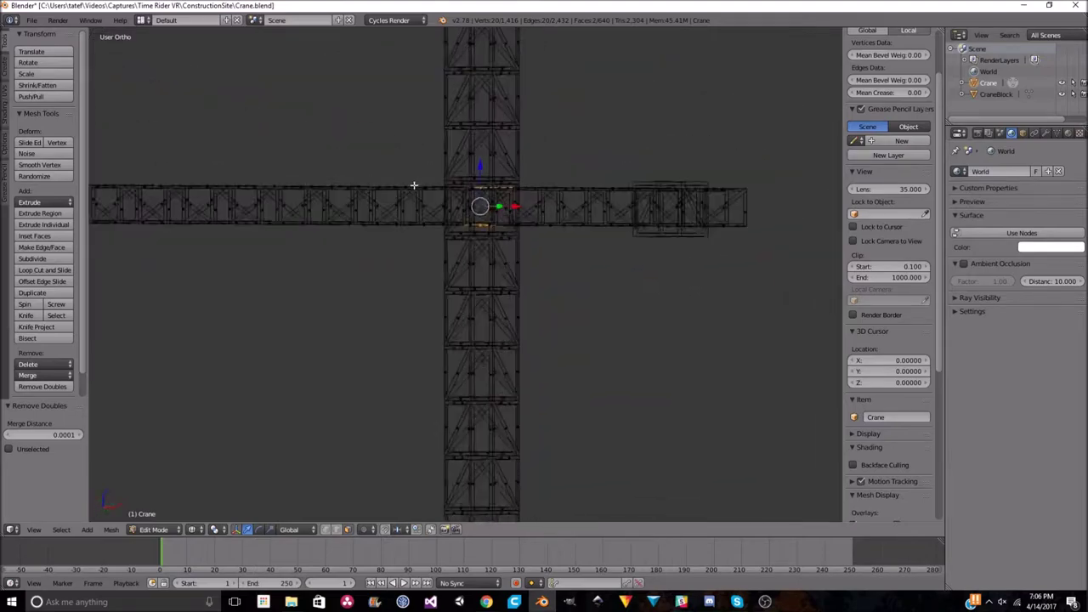
key("x")
left_click(426, 163)
In solid shading, select the remaining overlapping struts and delete their faces
key("z")
scroll(644, 153, "up", 5)
mouse_move(644, 153)
middle_mouse_down()
mouse_move(415, 241)
mouse_move(488, 215)
mouse_move(430, 219)
mouse_move(586, 179)
mouse_move(506, 225)
mouse_move(345, 250)
mouse_move(535, 267)
mouse_move(538, 242)
mouse_move(527, 230)
mouse_move(551, 203)
mouse_move(323, 190)
mouse_move(379, 201)
mouse_move(539, 192)
mouse_move(442, 238)
mouse_move(503, 250)
mouse_move(415, 420)
mouse_move(476, 340)
middle_mouse_up()
right_click(506, 225, "shift")
key("x")
left_click(551, 203)
key("Tab")
scroll(502, 367, "down", 5)
Add a Subdivision Surface modifier to the crane, then remove it again
scroll(536, 308, "up", 5)
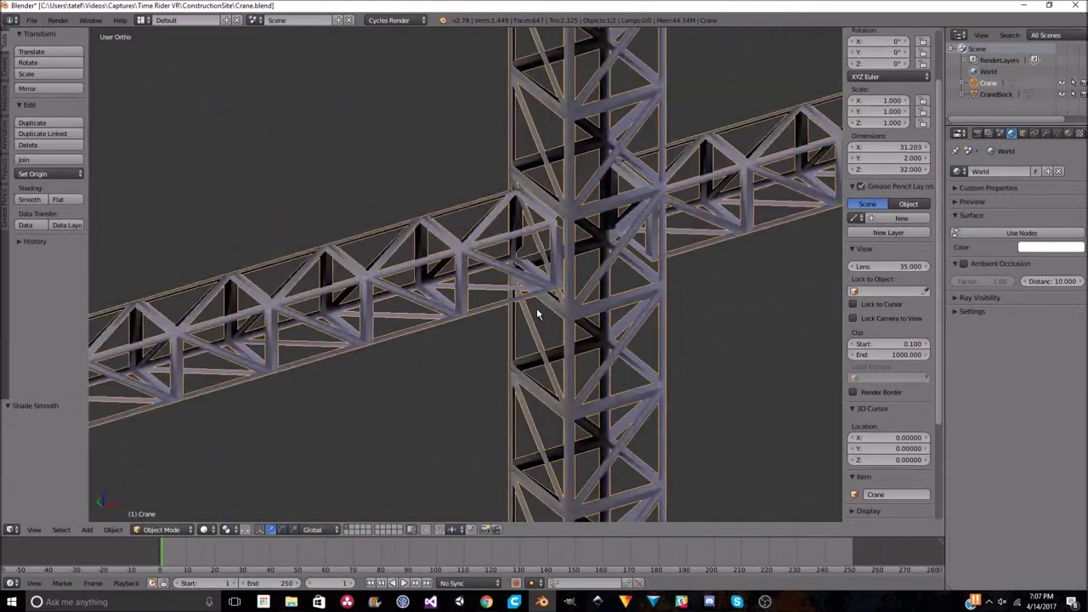
scroll(536, 308, "down", 4)
left_click(1045, 133)
left_click(1015, 171)
left_click(807, 308)
scroll(680, 238, "up", 3)
scroll(679, 238, "down", 3)
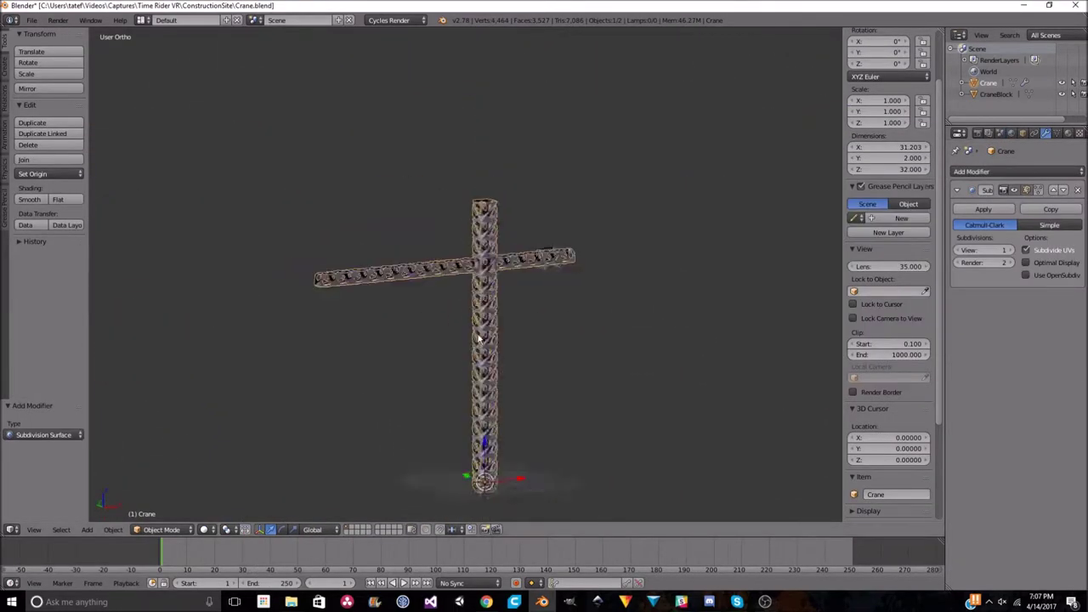
scroll(347, 184, "up", 5)
left_click(1077, 190)
scroll(634, 208, "down", 3)
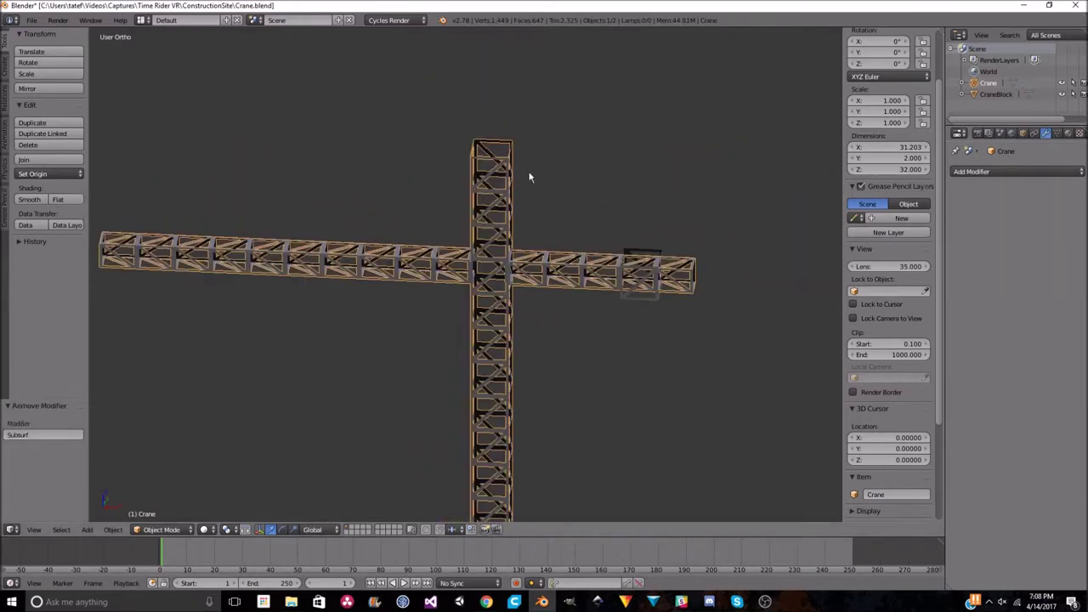
In Edit Mode, select the loop at the top of the tower
middle_click_drag(634, 208, 532, 104)
key("Tab")
right_click(532, 105)
scroll(532, 105, "up", 3)
key("a")
right_click(492, 64)
scroll(493, 64, "down", 3)
middle_click_drag(535, 109, 573, 177)
scroll(573, 178, "up", 5)
Scale the top loop to zero along X and check it from the side
key("s")
key("x")
key("0")
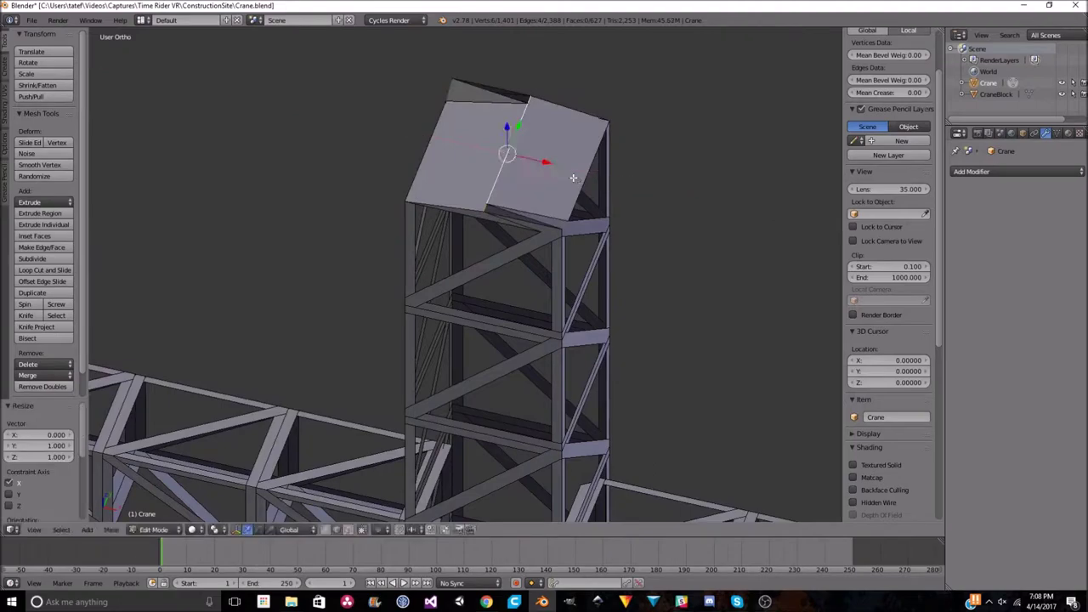
key("Return")
scroll(530, 219, "down", 5)
middle_click_drag(558, 233, 471, 243)
key("KP_3")
scroll(321, 343, "up", 5)
scroll(322, 343, "down", 3)
scroll(498, 284, "up", 3)
mouse_move(498, 283)
middle_mouse_down()
mouse_move(566, 263)
mouse_move(407, 149)
mouse_move(414, 359)
mouse_move(472, 267)
middle_mouse_up()
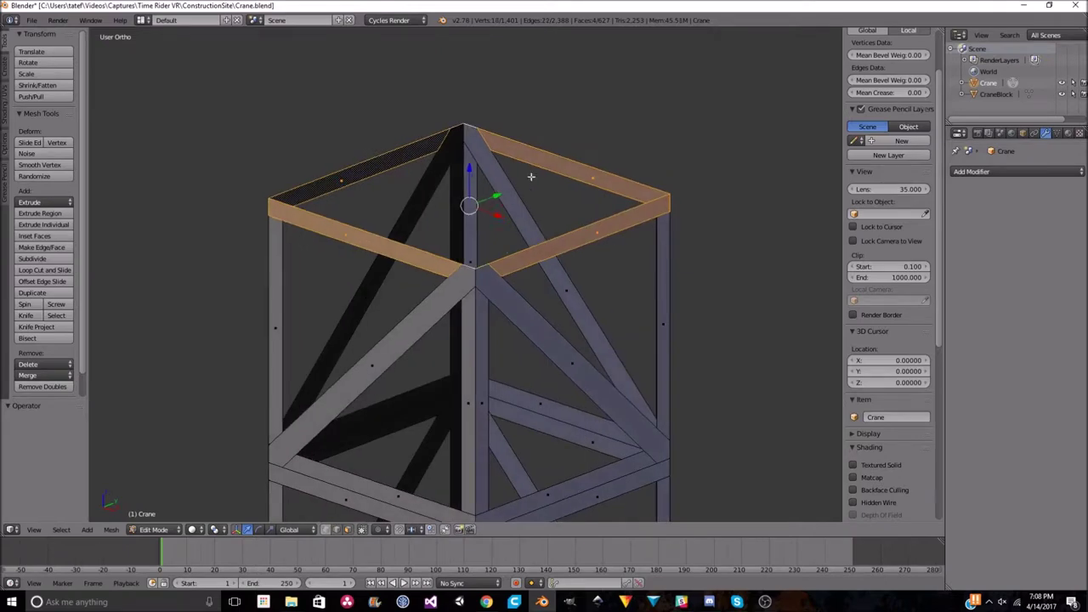
Narrow the tower top with proportional falloff along X and along Y to 0.4
middle_click_drag(510, 166, 417, 516)
key("KP_1")
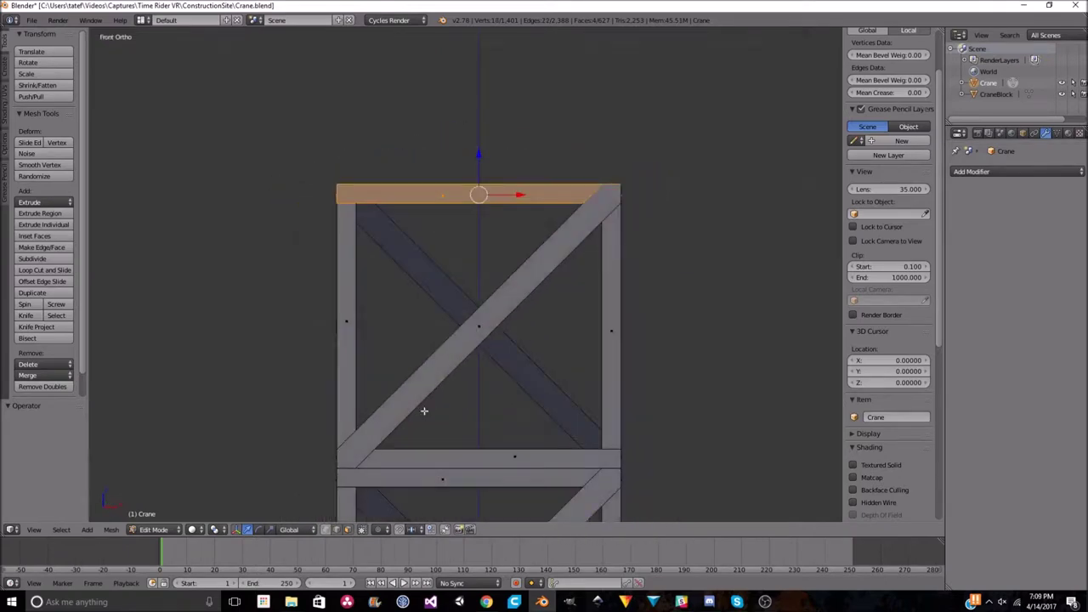
scroll(417, 515, "up", 2)
scroll(417, 516, "down", 2)
key("s")
key("x")
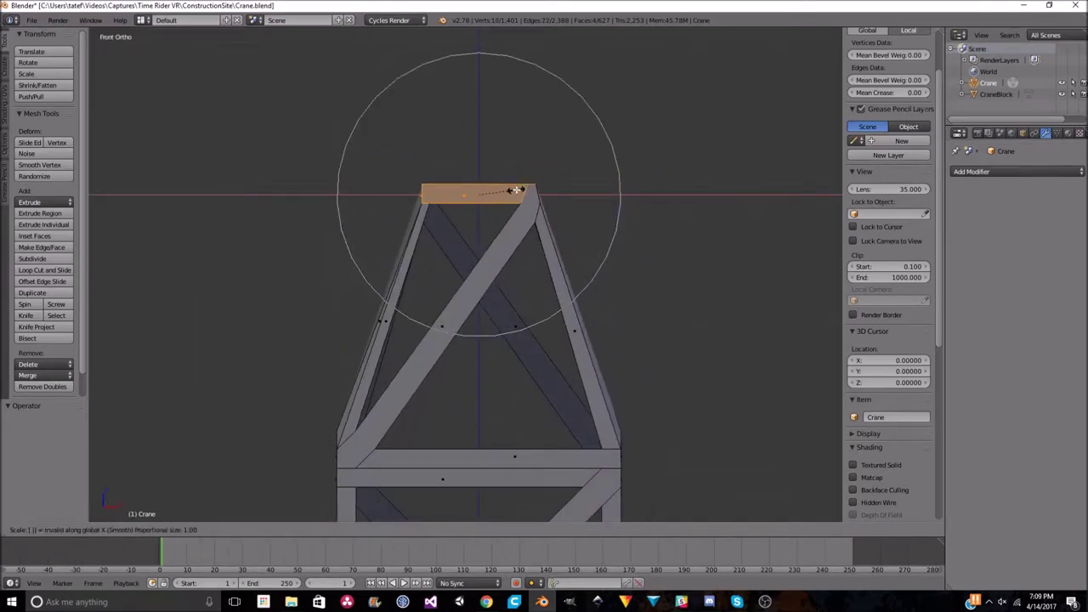
middle_click_drag(516, 191, 583, 214)
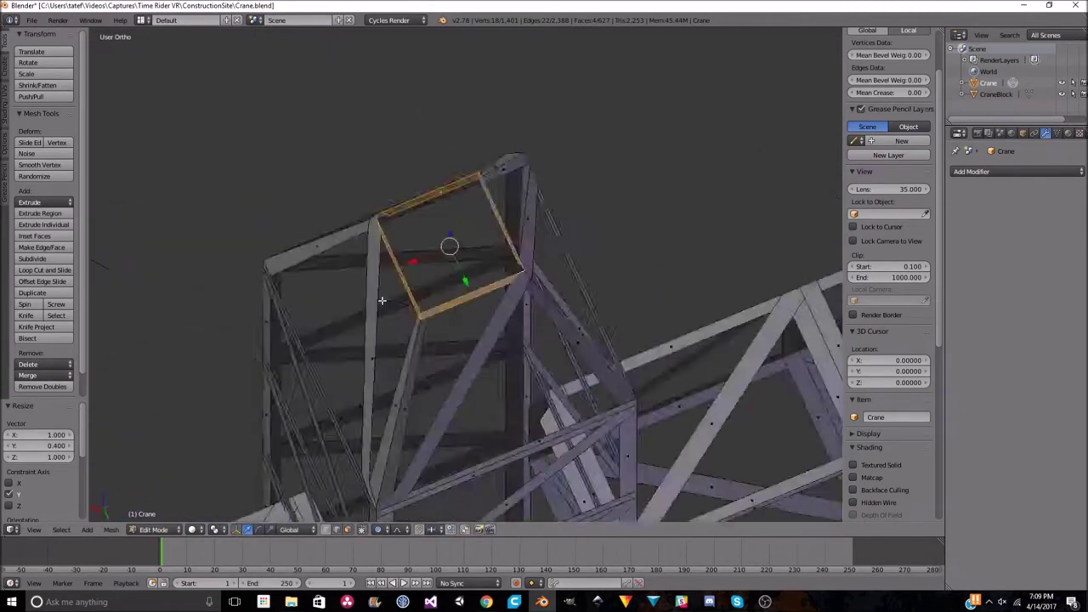
scroll(583, 215, "up", 3)
type("sy0.4")
key("Return")
Select the top edges and fill them with a face to cap the peak
right_click(583, 214)
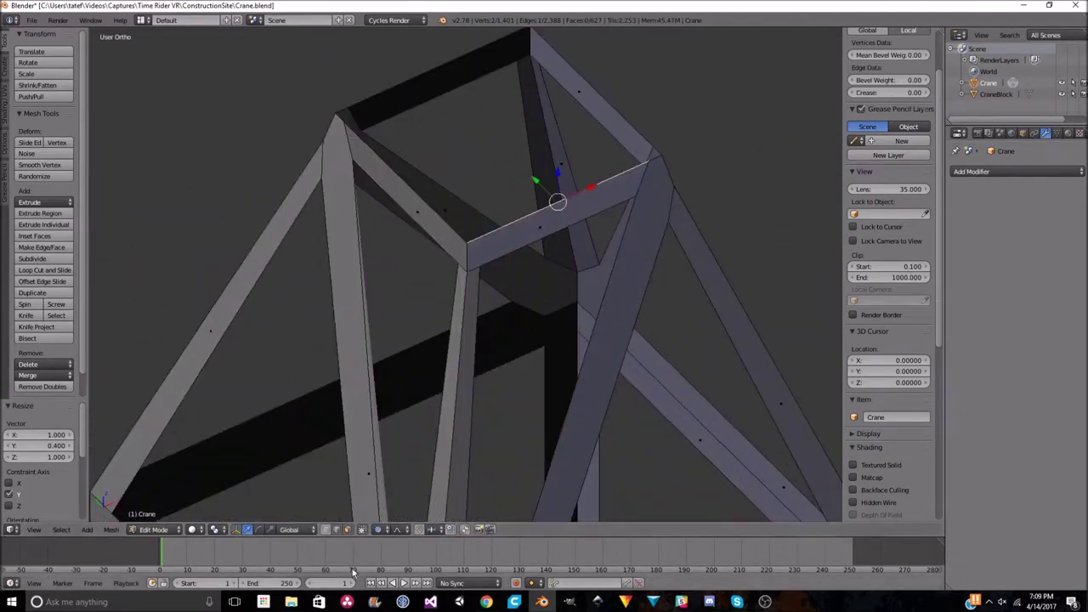
right_click(573, 146, "alt")
key("f")
middle_click_drag(572, 145, 649, 216)
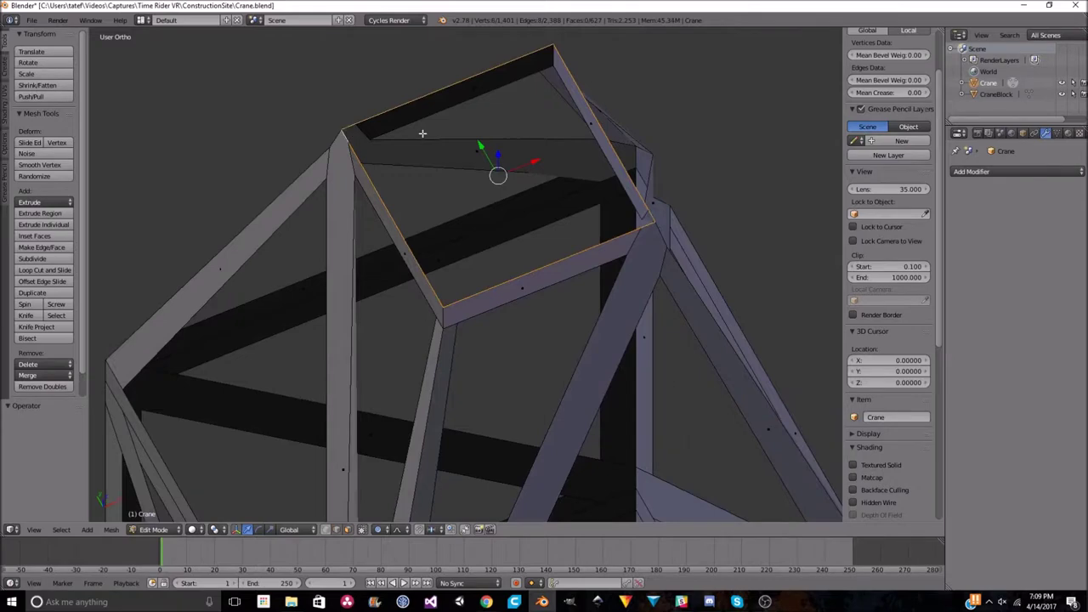
key("Tab")
scroll(648, 283, "down", 5)
mouse_move(648, 283)
middle_mouse_down()
mouse_move(658, 372)
mouse_move(673, 240)
mouse_move(475, 219)
middle_mouse_up()
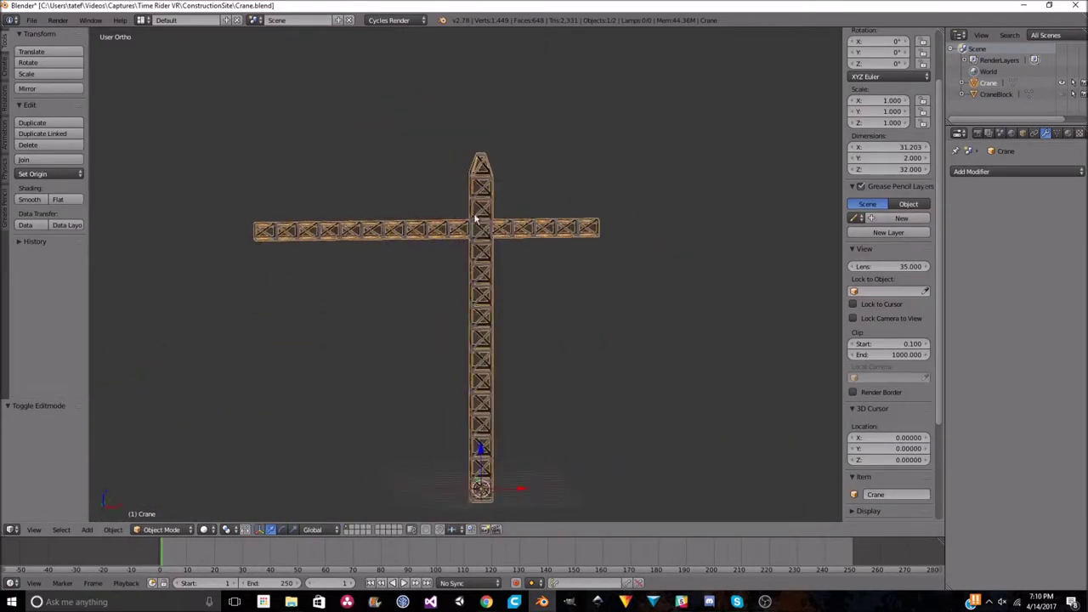
In Edit Mode, join the selected tower-peak and jib vertices with a new edge
key("Tab")
scroll(364, 498, "up", 5)
middle_click_drag(364, 498, 539, 267)
key("KP_7")
scroll(539, 267, "up", 5)
middle_click_drag(697, 303, 650, 263, "shift")
scroll(651, 263, "down", 6)
scroll(340, 250, "up", 4)
scroll(379, 241, "down", 3)
key("f")
scroll(379, 240, "up", 2)
Knife-cut across the strut at the tower top
mouse_move(379, 241)
middle_mouse_down()
mouse_move(472, 374)
mouse_move(505, 109)
mouse_move(245, 134)
middle_mouse_up()
scroll(468, 119, "up", 5)
scroll(279, 182, "up", 4)
mouse_move(362, 227)
middle_mouse_down()
mouse_move(492, 236)
mouse_move(427, 253)
mouse_move(286, 257)
mouse_move(161, 248)
mouse_move(564, 180)
mouse_move(624, 239)
middle_mouse_up()
key("k")
key("Escape")
Knife-cut another edge into the tower top for the cables and confirm it
scroll(564, 179, "up", 2)
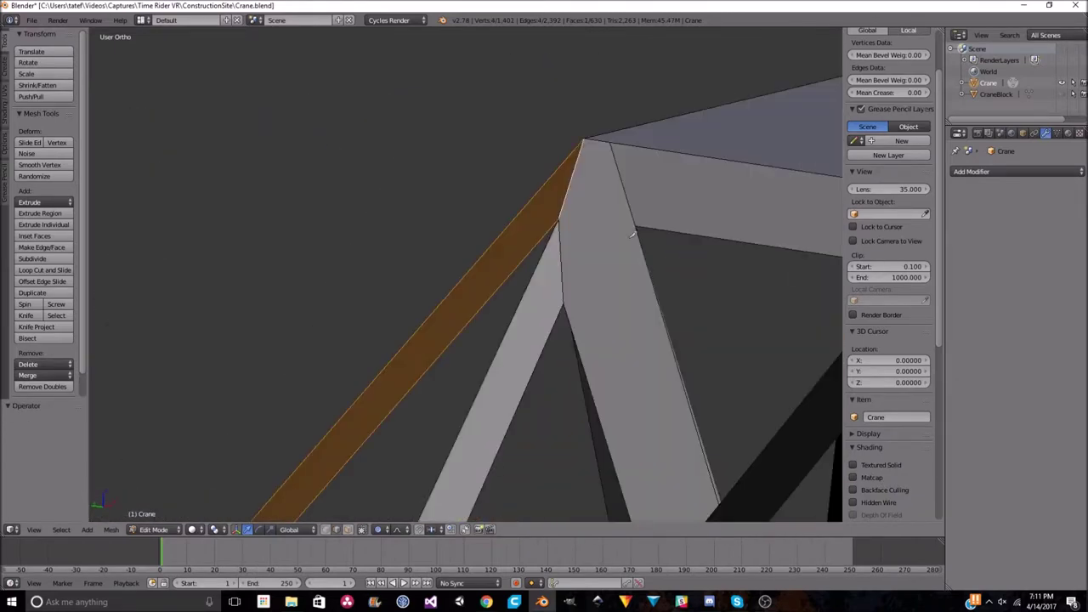
middle_click_drag(565, 212, 302, 253)
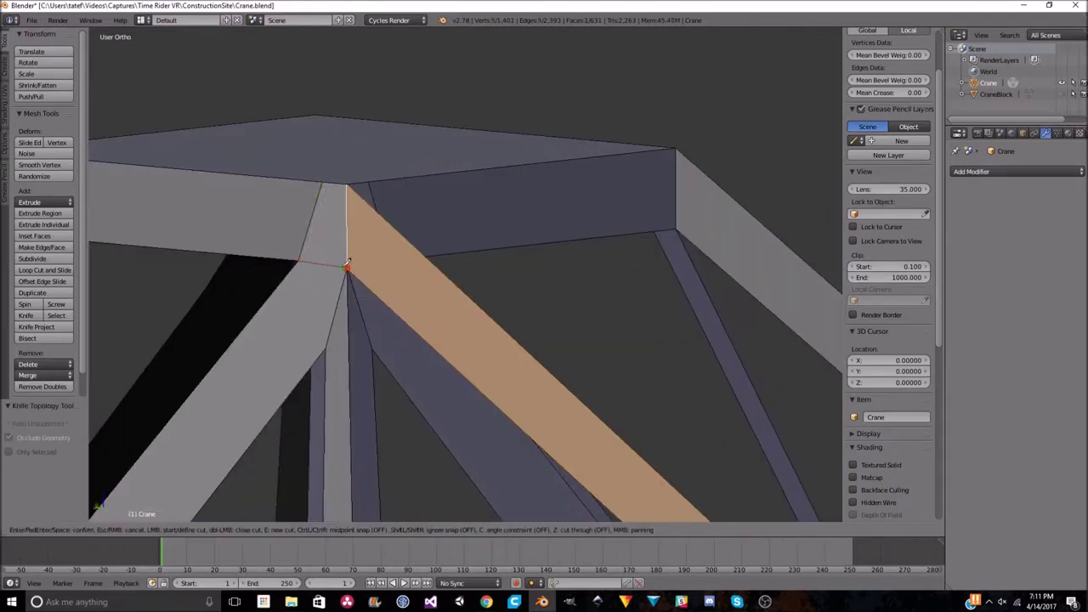
scroll(347, 264, "down", 5)
scroll(476, 306, "up", 5)
middle_click_drag(505, 326, 440, 302)
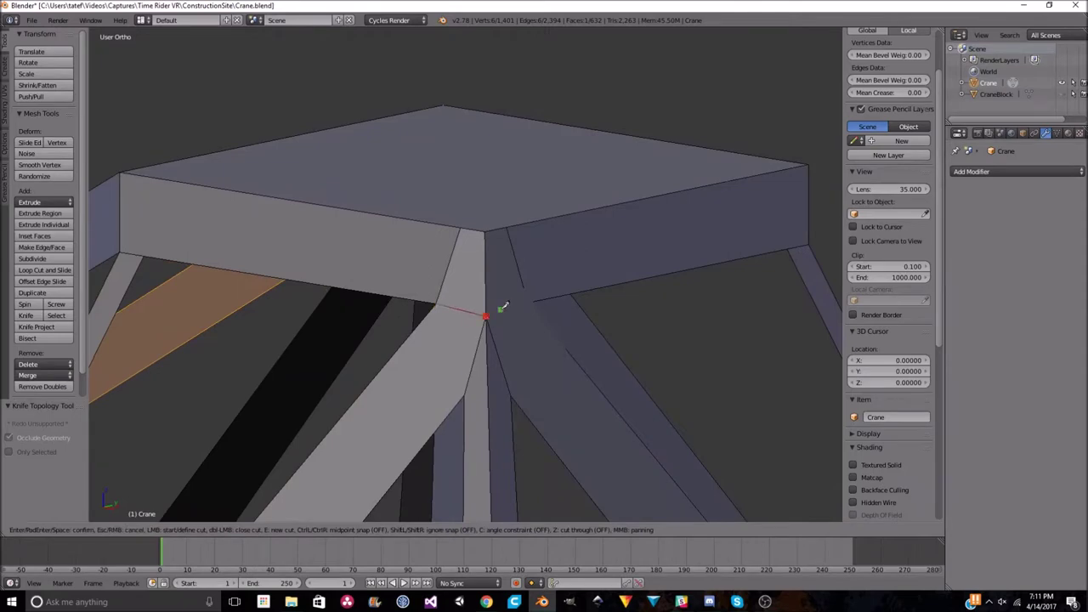
key("Return")
scroll(303, 355, "down", 3)
scroll(364, 408, "down", 3)
scroll(589, 356, "up", 5)
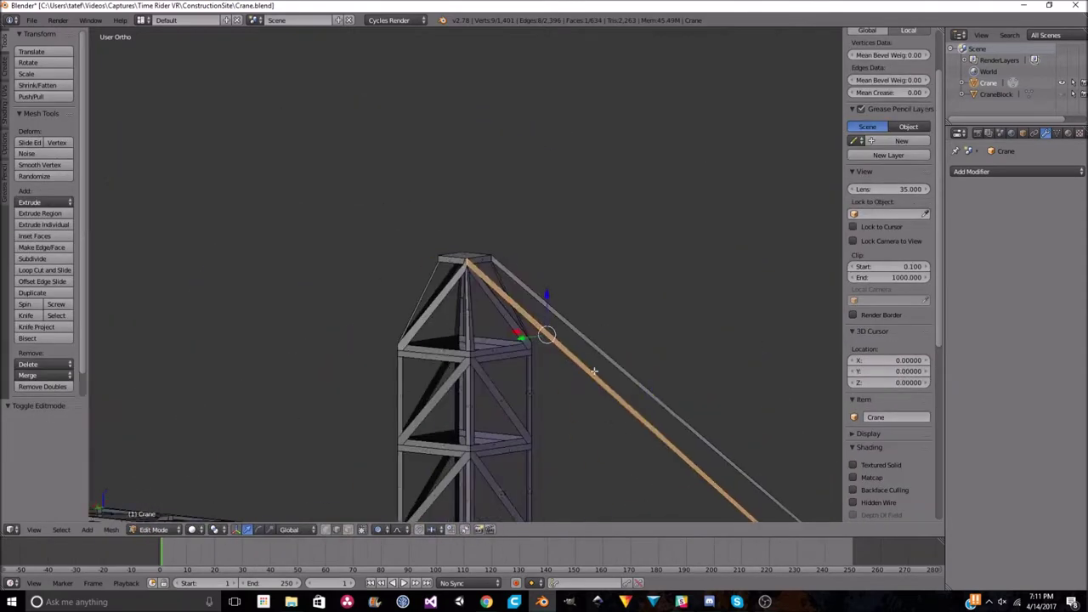
Inspect the new cables from the whole-crane and top-down views, toggling out of and back into Edit Mode
mouse_move(616, 365)
middle_mouse_down()
mouse_move(476, 340)
mouse_move(541, 410)
middle_mouse_up()
scroll(417, 350, "down", 5)
scroll(542, 410, "up", 4)
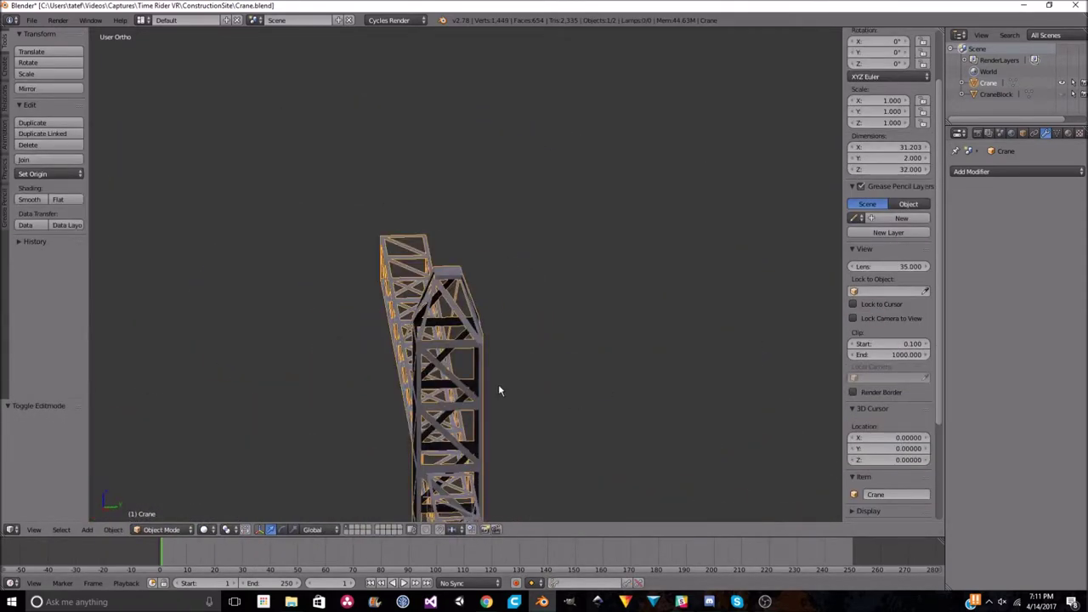
scroll(425, 425, "up", 3)
key("KP_7")
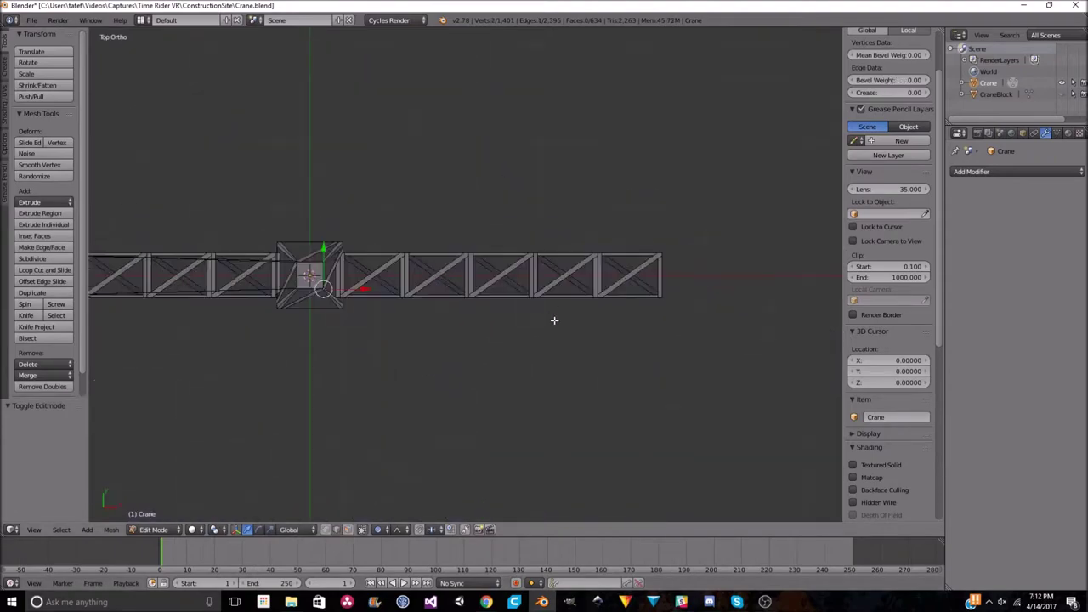
scroll(586, 314, "up", 4)
scroll(616, 319, "up", 2)
middle_click_drag(525, 220, 316, 221)
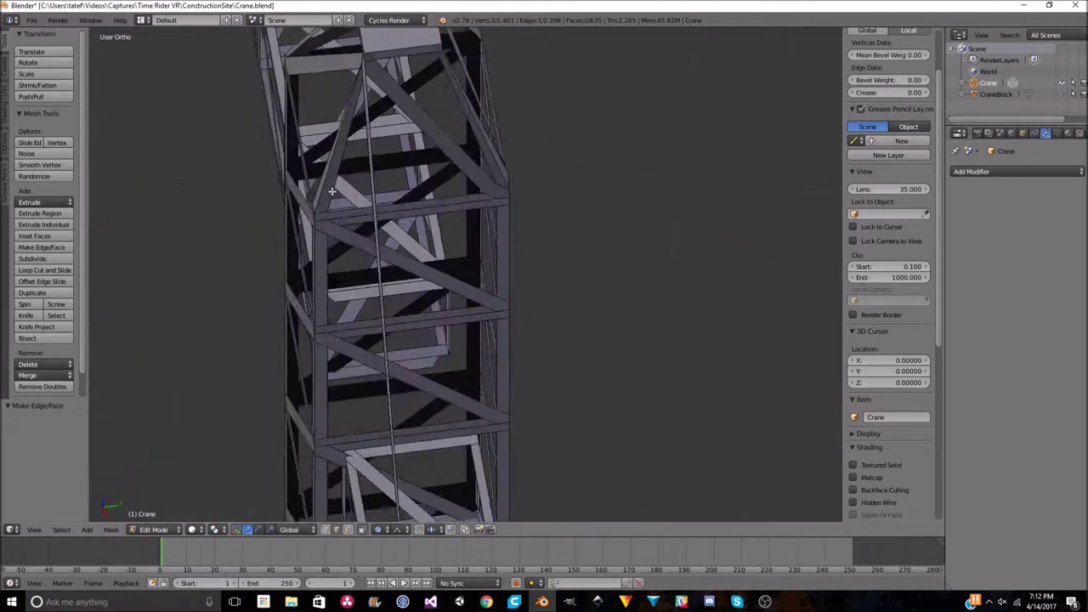
scroll(624, 304, "down", 5)
key("Tab")
scroll(587, 318, "up", 5)
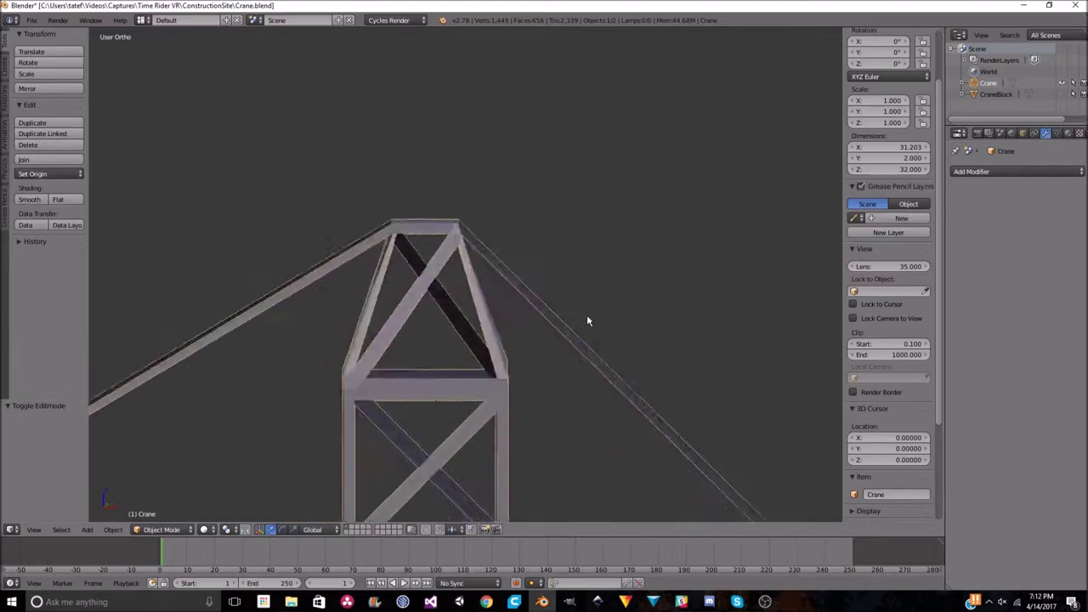
middle_click_drag(588, 318, 650, 342)
key("Tab")
Preview the cables in Rendered shading, return to Solid, and select the jib's end face
key("Tab")
scroll(650, 342, "down", 5)
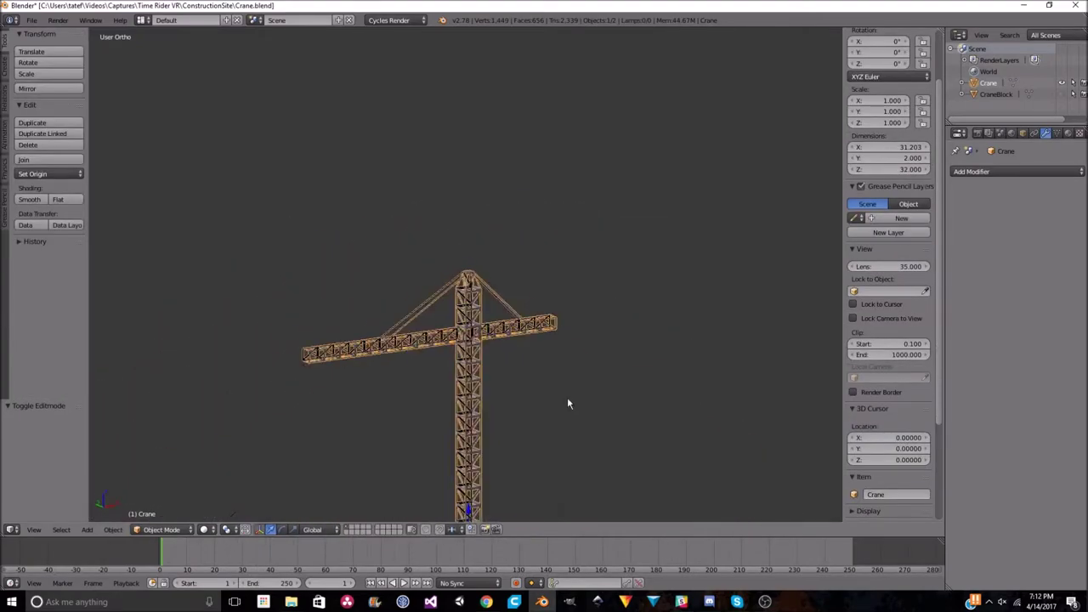
left_click(204, 529)
left_click(227, 453)
left_click(204, 529)
left_click(221, 491)
scroll(520, 316, "up", 5)
key("Tab")
mouse_move(520, 316)
middle_mouse_down()
mouse_move(284, 396)
mouse_move(375, 303)
middle_mouse_up()
scroll(374, 302, "up", 3)
right_click(324, 247)
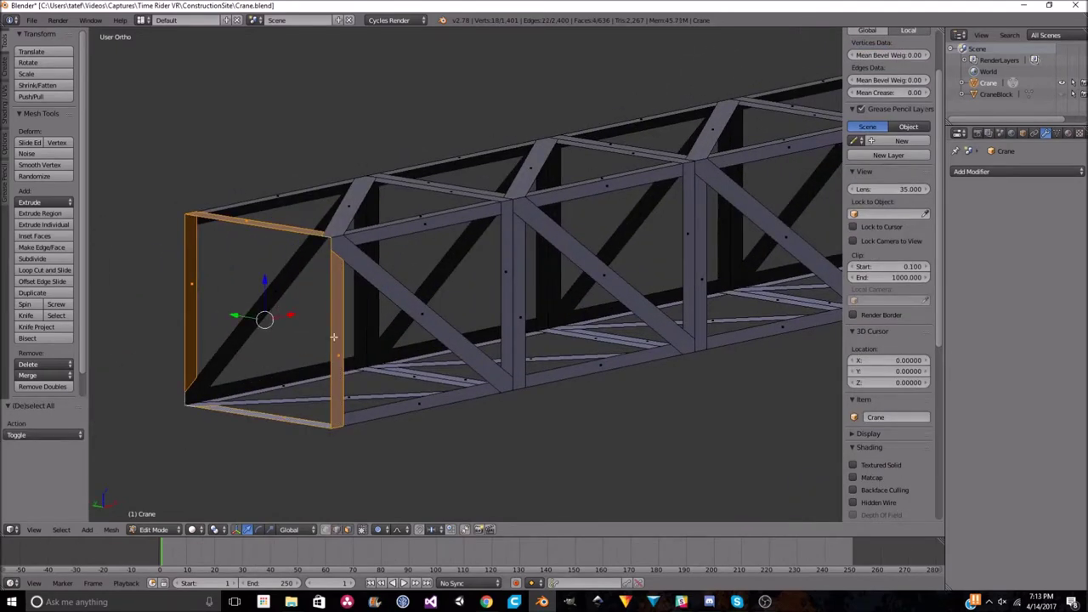
Scale down the jib's end face and fill its edge loop with a capping face
key("s")
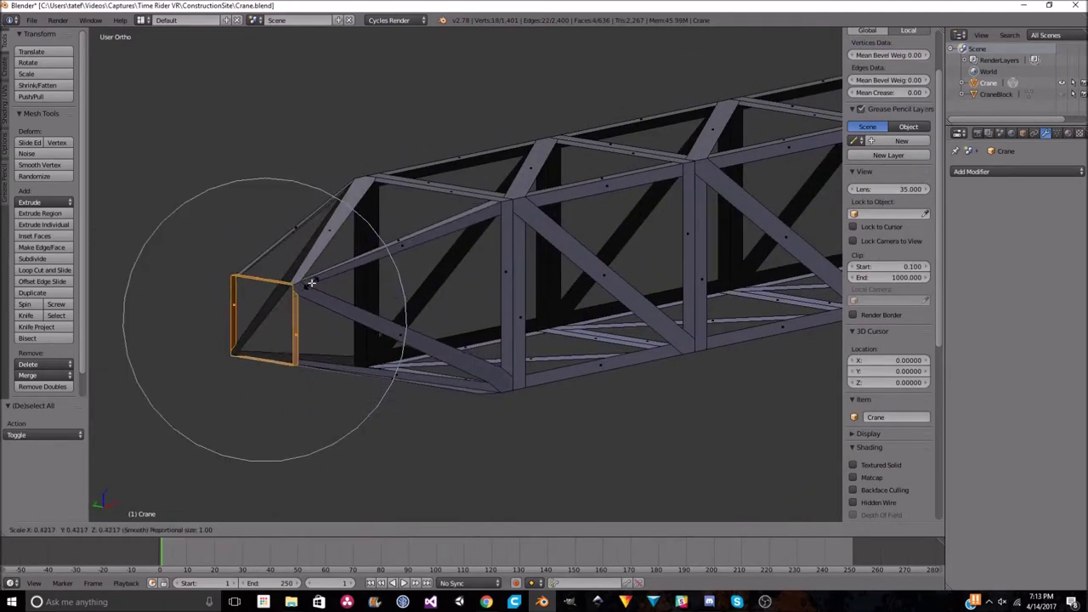
left_click(311, 282)
scroll(311, 282, "up", 2)
right_click(407, 217)
mouse_move(432, 292)
middle_mouse_down()
mouse_move(304, 372)
mouse_move(383, 270)
middle_mouse_up()
scroll(214, 383, "up", 3)
key("f")
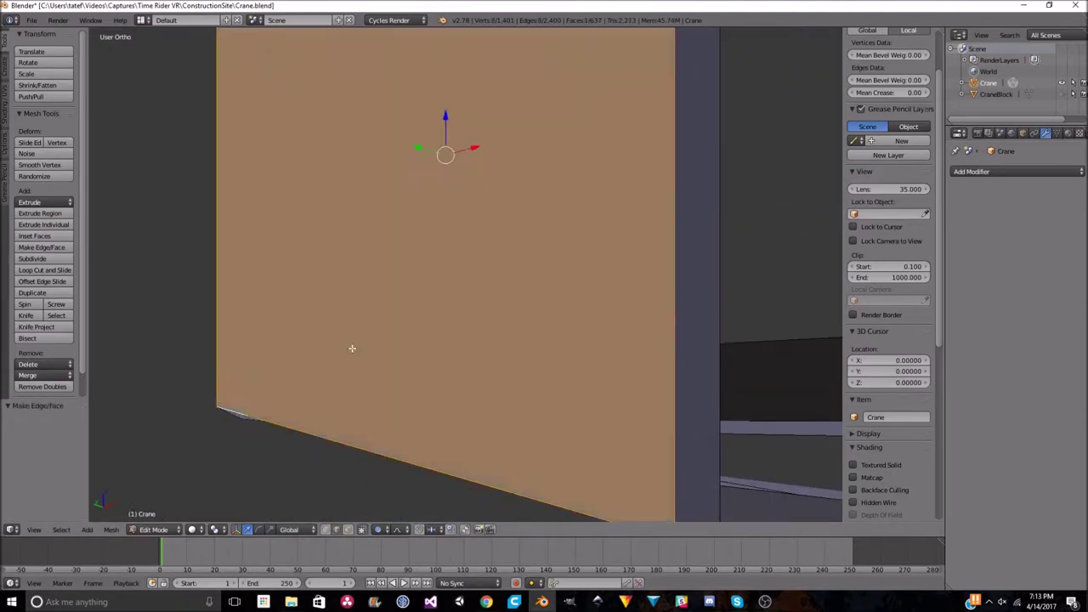
Return to Object Mode and add a new material to the crane
key("Tab")
scroll(544, 255, "down", 8)
mouse_move(544, 255)
middle_mouse_down()
mouse_move(539, 219)
mouse_move(646, 281)
mouse_move(624, 258)
mouse_move(534, 243)
middle_mouse_up()
scroll(534, 243, "down", 1)
left_click(1068, 134)
left_click(983, 208)
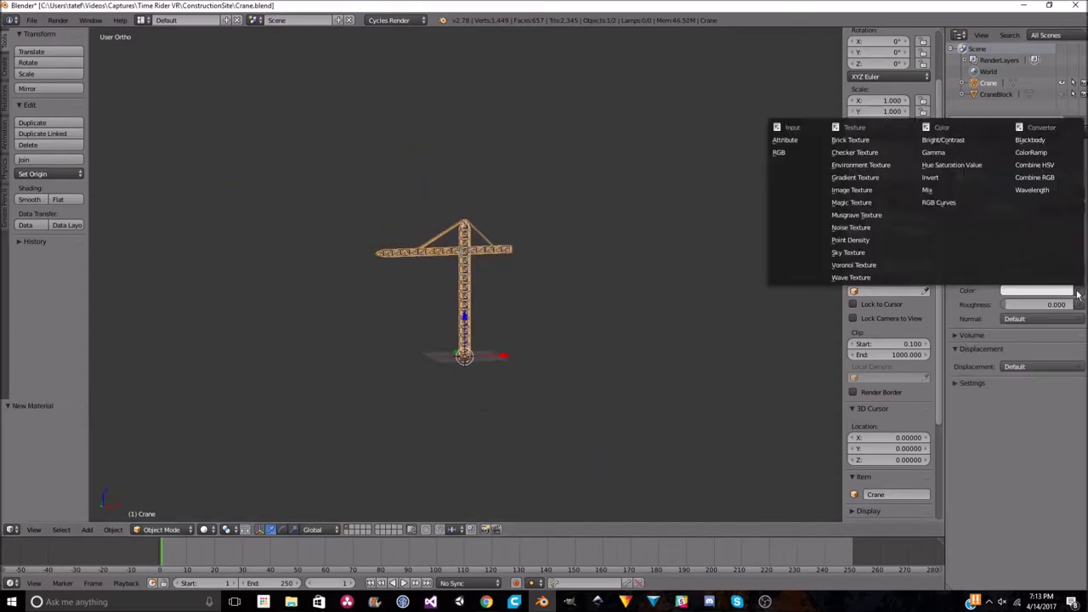
Set the crane material's Color to an Image Texture and Smart UV Project all its geometry
left_click(1077, 293)
key("Tab")
key("a")
key("a")
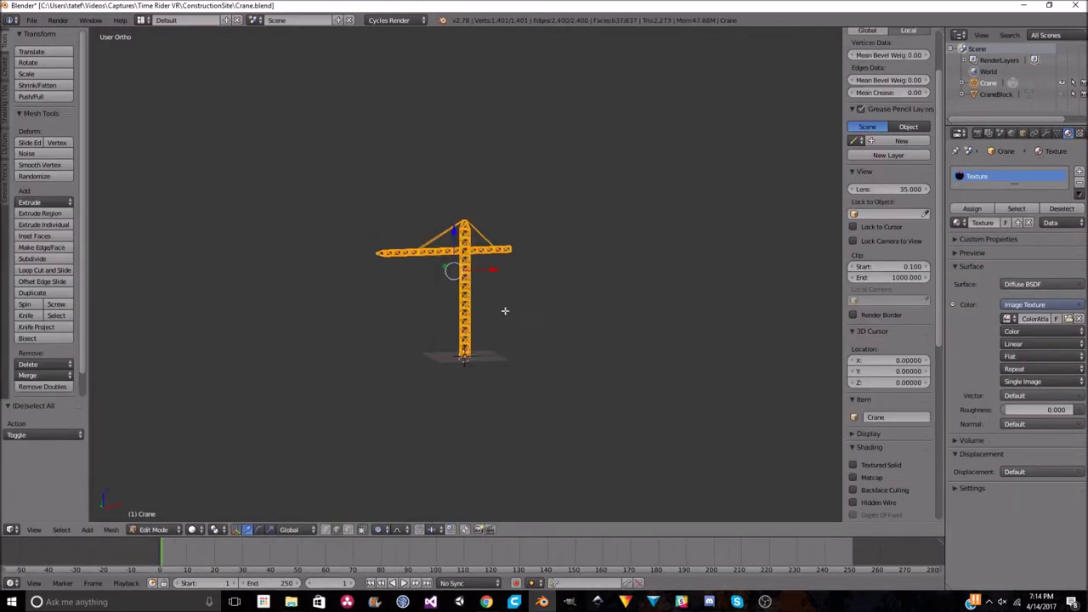
key("u")
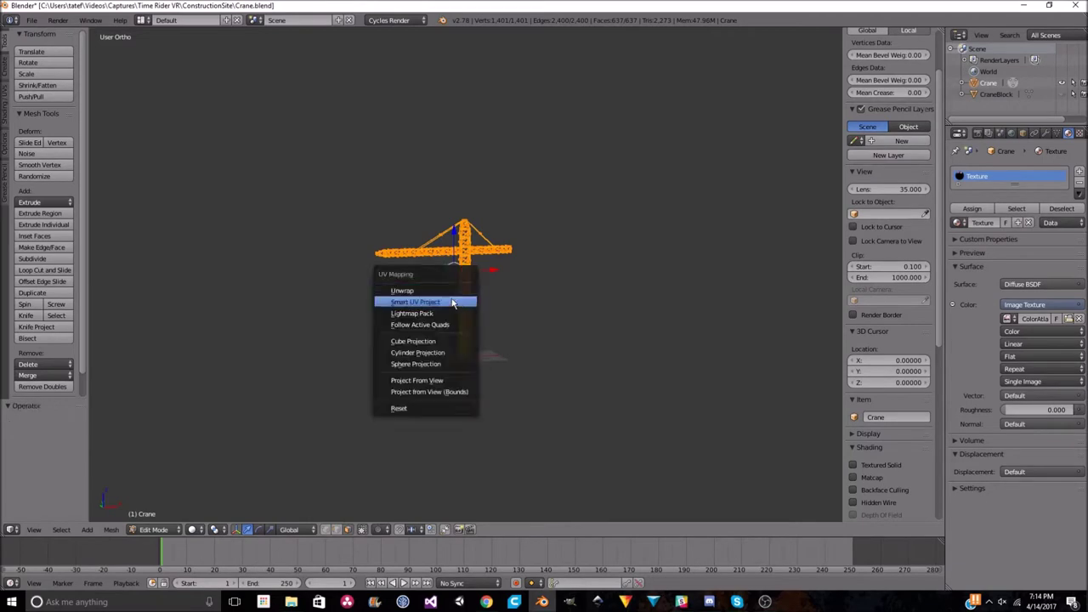
left_click(403, 303)
In the Compositing layout's UV editor, shrink the UVs onto a red-orange ColorAtlas swatch
left_click(140, 20)
left_click(170, 63)
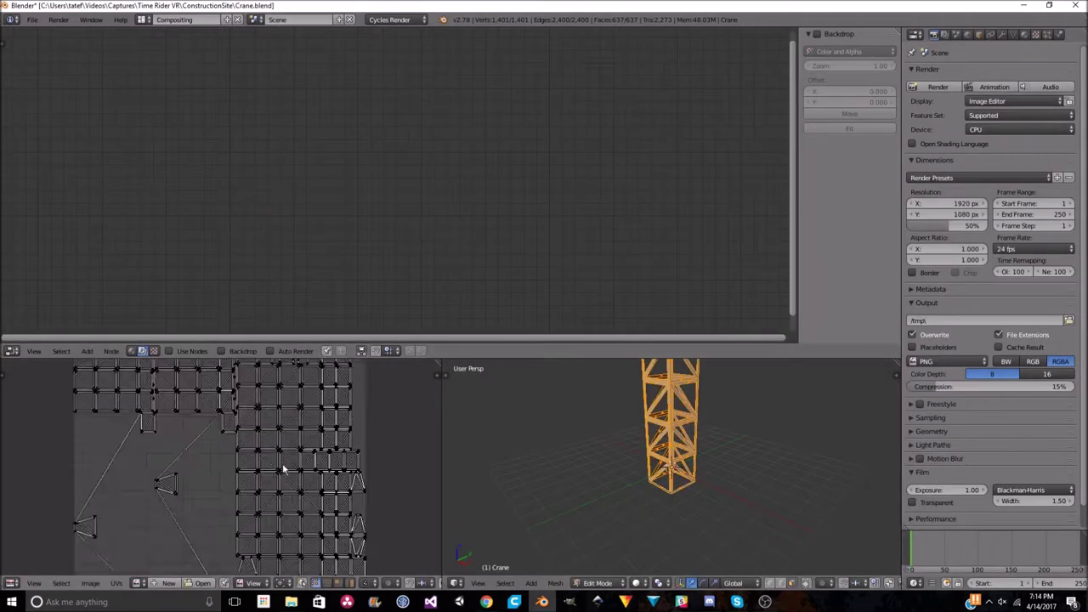
key("a")
key("s")
left_click(227, 452)
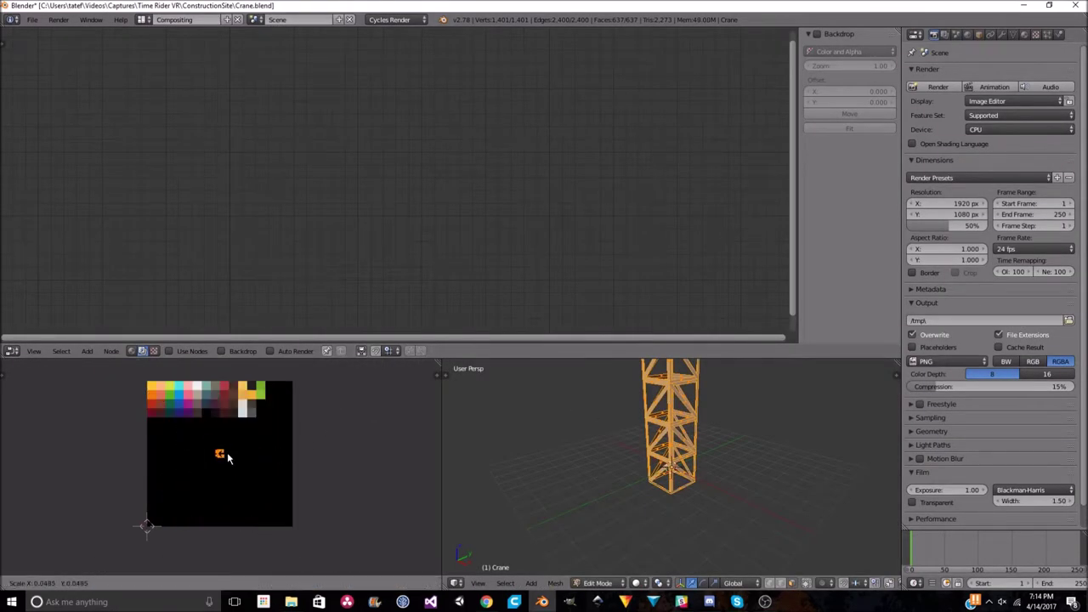
scroll(323, 510, "up", 4)
key("n")
left_click(648, 508)
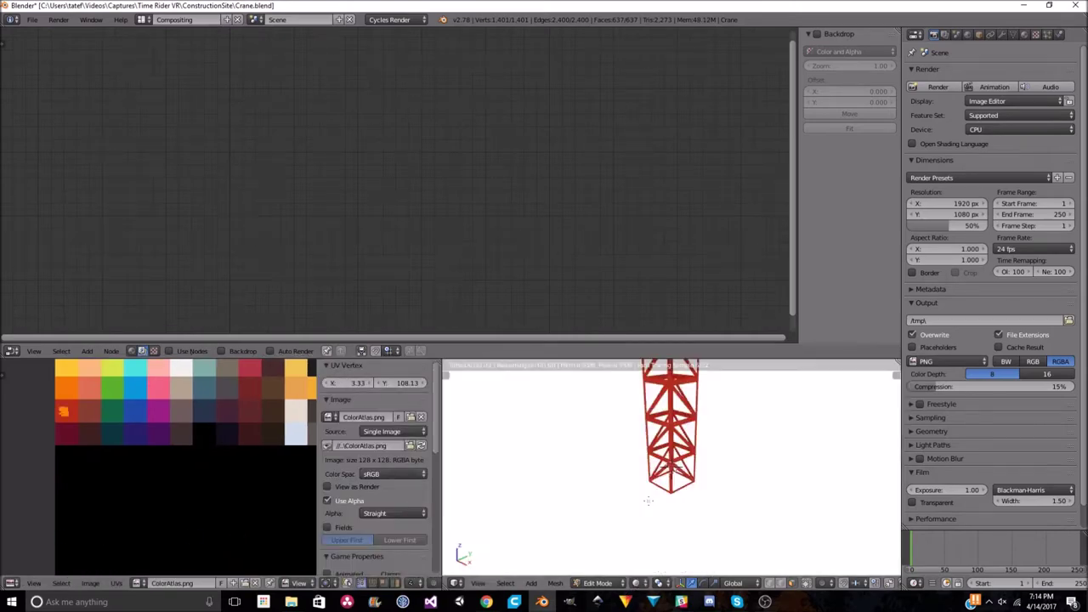
Return to the default layout and orbit around the textured crane
key("ctrl+Right")
scroll(493, 382, "up", 4)
scroll(607, 311, "down", 4)
mouse_move(607, 311)
middle_mouse_down()
mouse_move(431, 372)
mouse_move(515, 369)
middle_mouse_up()
scroll(485, 236, "up", 3)
scroll(565, 296, "down", 3)
scroll(566, 295, "up", 3)
scroll(448, 260, "down", 3)
In Edit Mode, box-select the tower's cross-brace faces from the side view using X-ray
key("Tab")
scroll(447, 243, "up", 1)
key("KP_3")
scroll(615, 410, "up", 3)
scroll(553, 347, "up", 3)
key("z")
left_click_drag(345, 183, 558, 396)
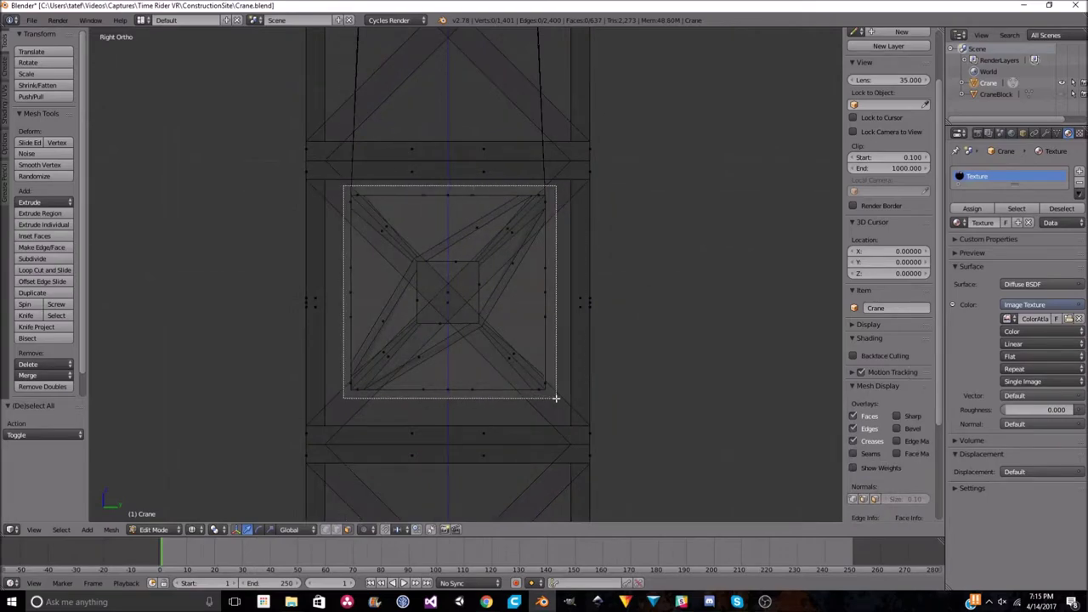
key("z")
Move the selected cross-brace faces along Z and return to Object Mode
mouse_move(513, 352)
middle_mouse_down()
mouse_move(578, 299)
mouse_move(518, 318)
mouse_move(1005, 90)
middle_mouse_up()
scroll(578, 299, "down", 3)
scroll(578, 299, "down", 3)
scroll(518, 318, "up", 3)
key("g")
key("z")
scroll(582, 299, "down", 3)
key("Tab")
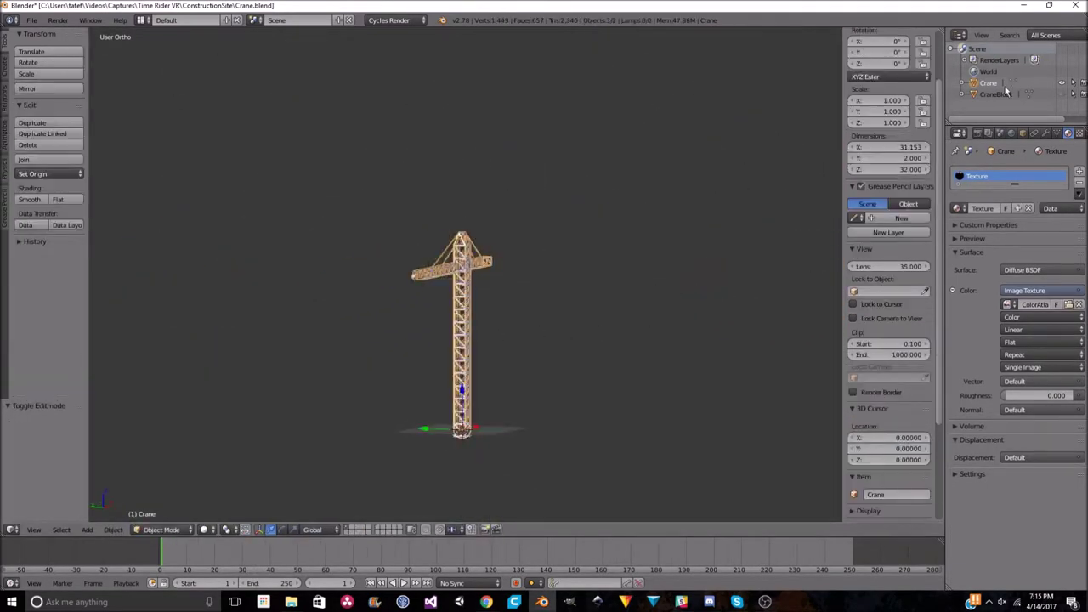
Reload the saved crane scene, glance at the export formats, then cancel
left_click(33, 20)
left_click(47, 75)
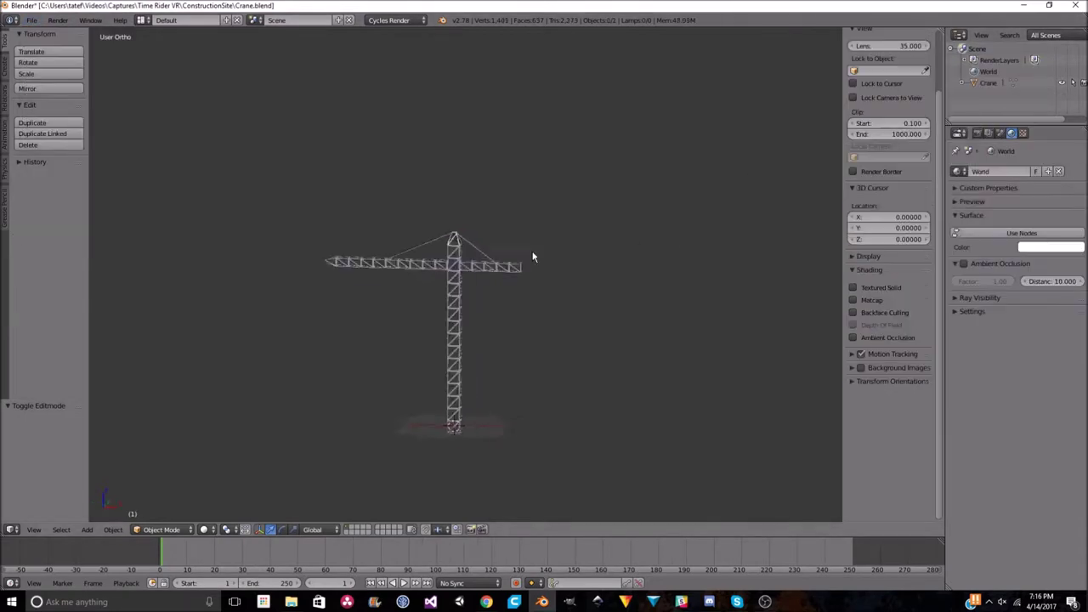
left_click(32, 21)
left_click(204, 275)
key("Return")
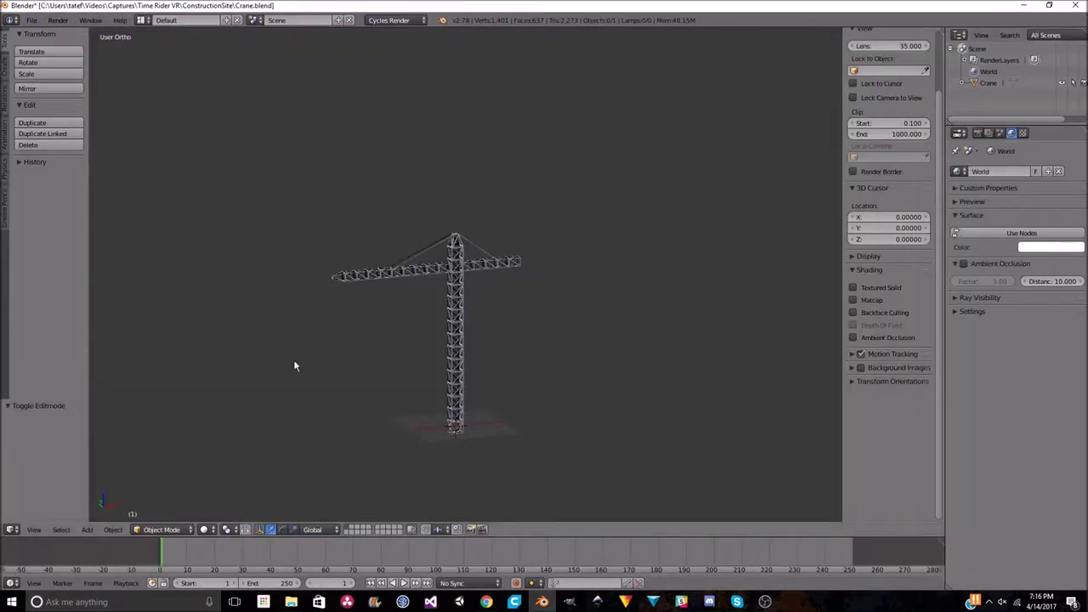
middle_click_drag(279, 338, 347, 291)
middle_click_drag(481, 334, 510, 329)
Add a plane under the crane, scale it by 100, and give it a new material
key("shift+a")
left_click(544, 296)
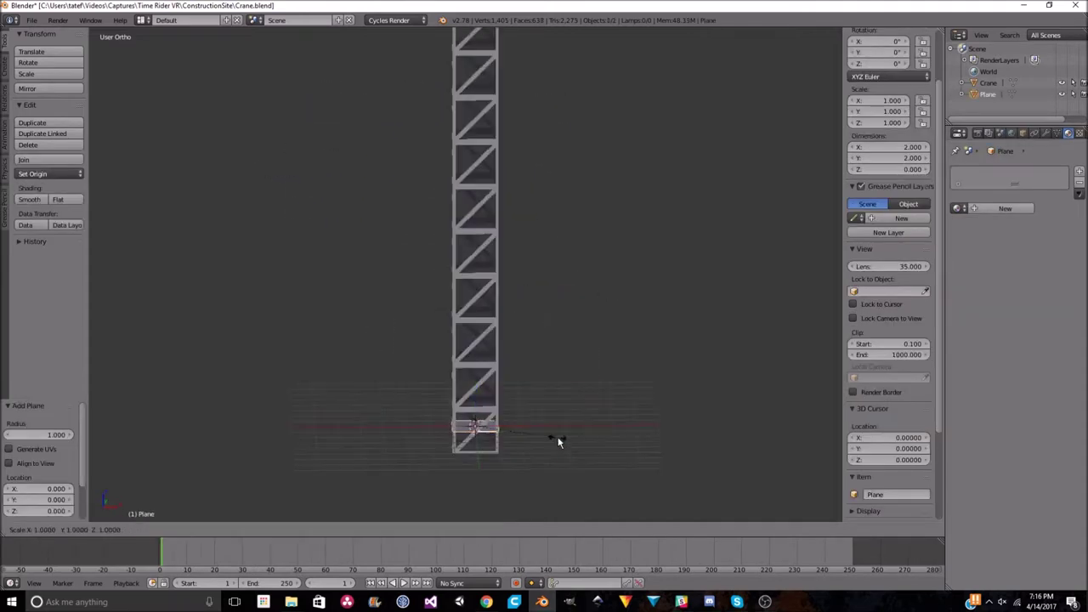
type("s100")
key("Return")
left_click(1068, 133)
left_click(1011, 176)
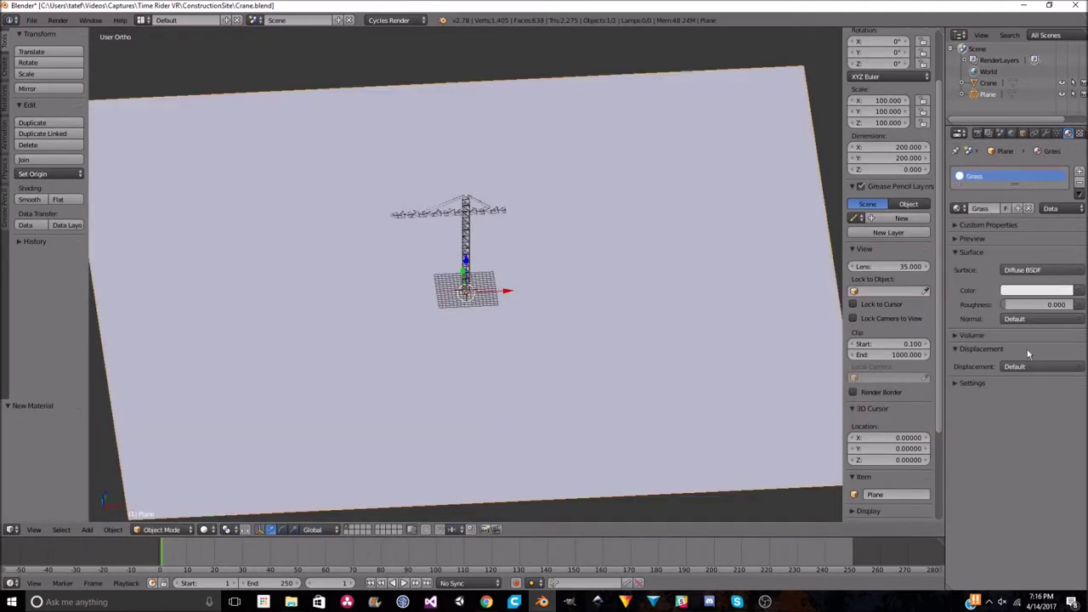
Make the ground material's colour lime green, checking it in Rendered shading
left_click(205, 530)
left_click(243, 452)
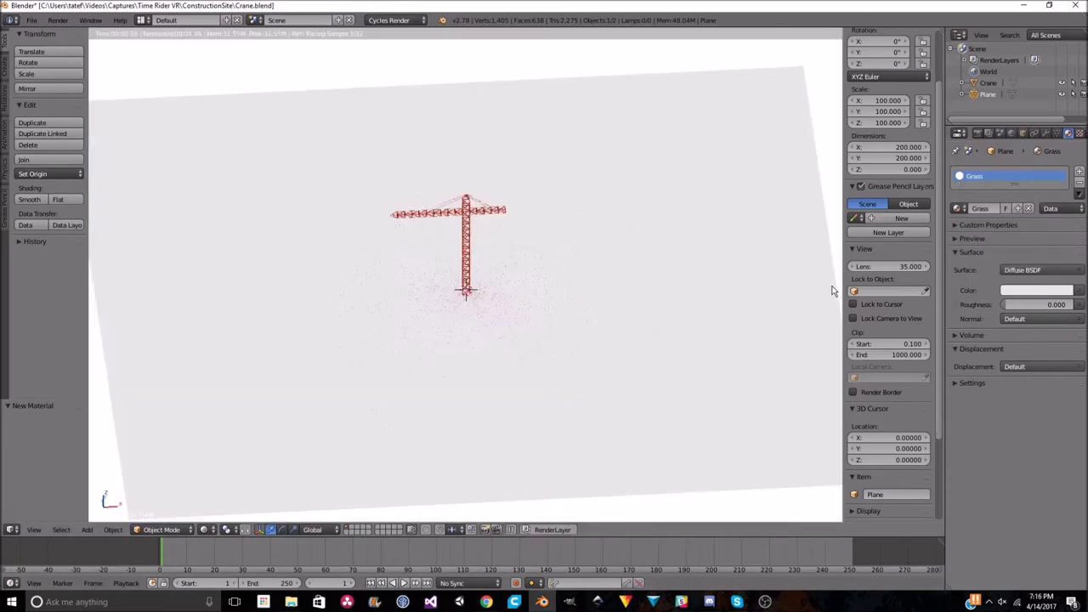
left_click(1028, 291)
left_click(996, 138)
left_click(992, 151)
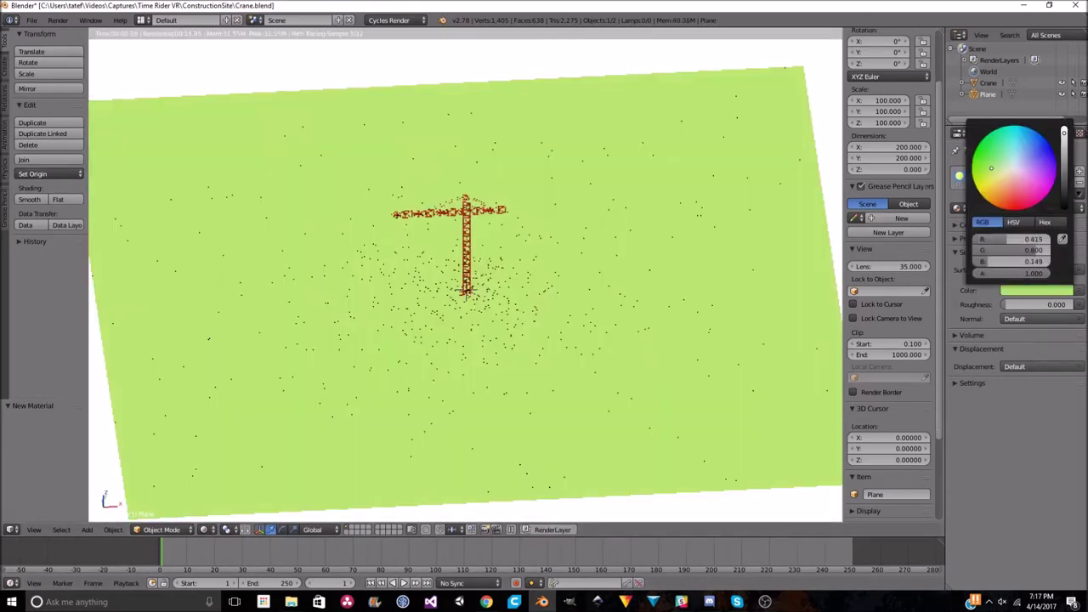
scroll(583, 351, "up", 6)
key("shift+z")
middle_click_drag(582, 351, 526, 323)
scroll(584, 265, "down", 3)
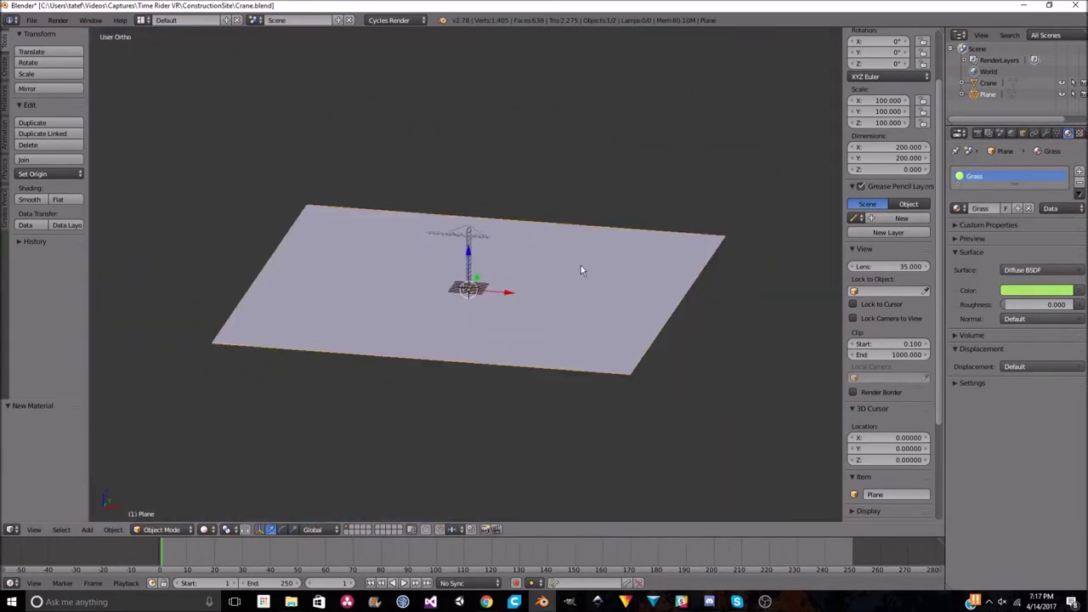
key("KP_5")
Set the world background colour to white and preview it with rendered shading
left_click(1010, 133)
key("shift+z")
scroll(474, 352, "up", 3)
key("shift+z")
Add a test point lamp, push it out along Y, and preview the lighting
key("shift+a")
left_click(399, 532)
key("g")
key("y")
left_click(484, 399)
key("shift+z")
middle_click_drag(484, 398, 349, 365)
key("shift+z")
key("g")
key("y")
left_click(203, 529)
Move the lamp to the other side along Y and check the rendered lighting from the front
left_click(230, 451)
key("shift+z")
middle_click_drag(476, 369, 455, 269)
key("shift+z")
key("shift+z")
mouse_move(293, 513)
middle_mouse_down()
mouse_move(255, 476)
mouse_move(481, 425)
mouse_move(520, 389)
mouse_move(561, 408)
middle_mouse_up()
key("shift+z")
key("shift+z")
key("g")
key("y")
left_click(242, 455)
key("shift+z")
key("shift+z")
key("shift+z")
key("shift+z")
Lower the ground plane to Z −0.972, checking the rendered scene from top and camera views
key("KP_7")
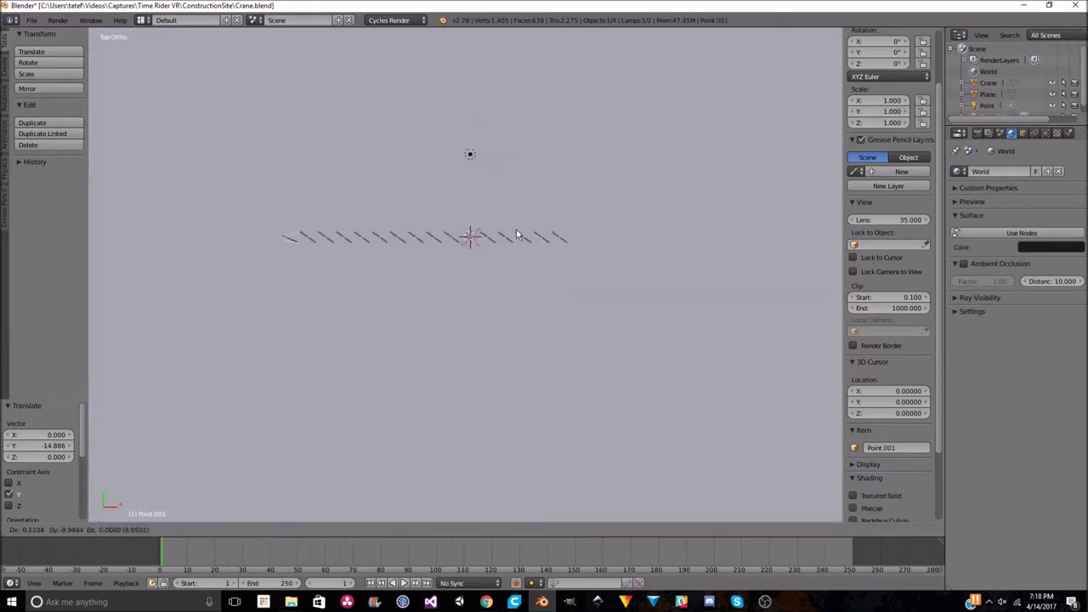
left_click(517, 232)
scroll(886, 76, "up", 2)
key("KP_0")
left_click(203, 530)
left_click(222, 451)
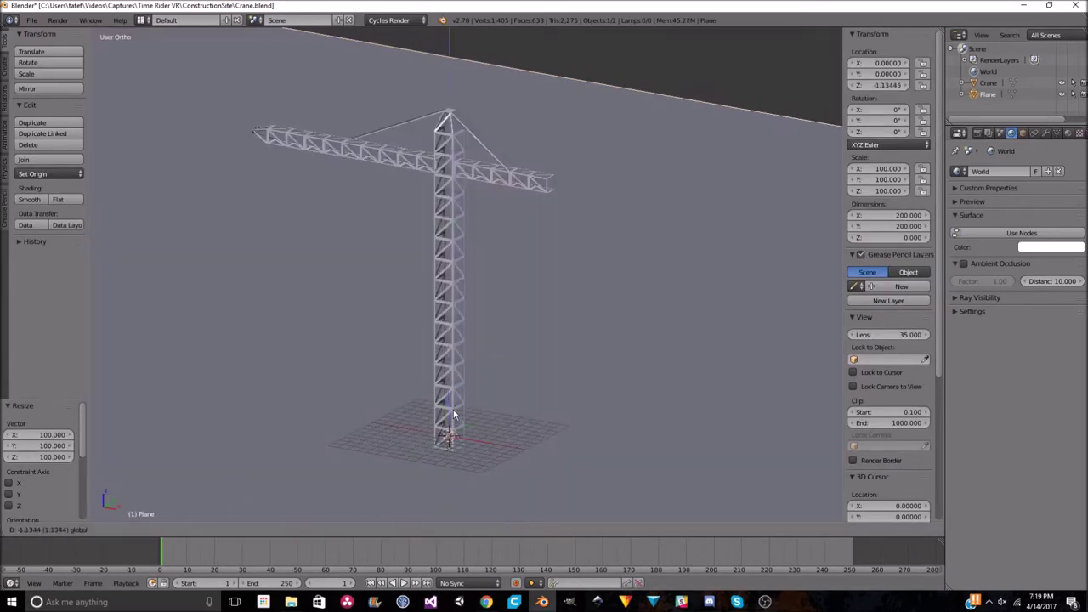
left_click(454, 415)
key("shift+a")
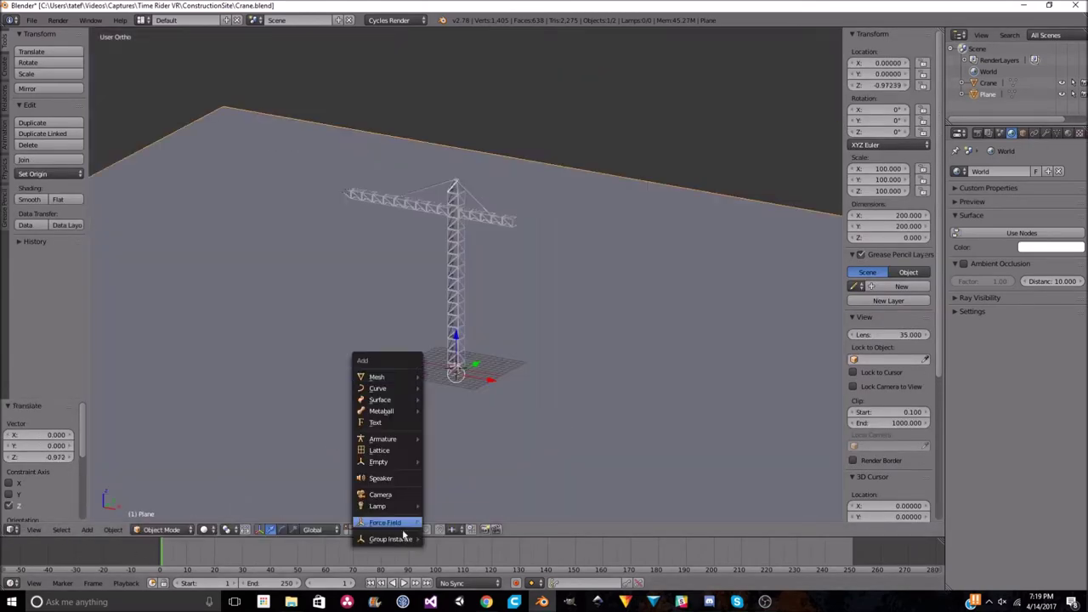
Add a camera and align it to the current view of the crane
left_click(408, 491)
middle_click_drag(471, 390, 379, 342)
key("ctrl+alt+KP_0")
key("Home")
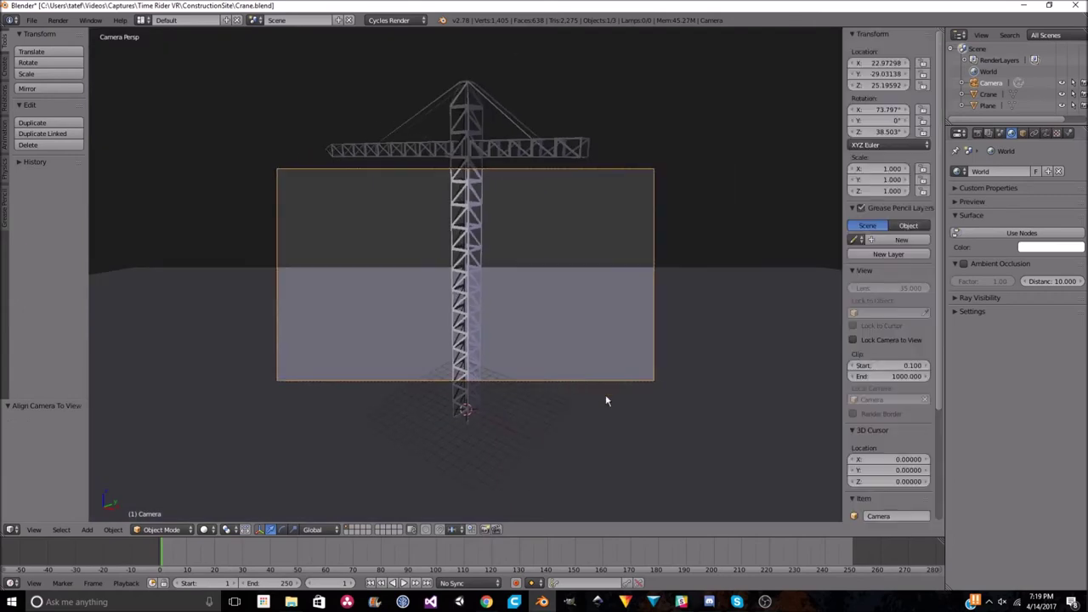
key("n")
Try an orthographic camera lens, adjusting its scale to fit the crane, and preview it rendered
left_click(1045, 133)
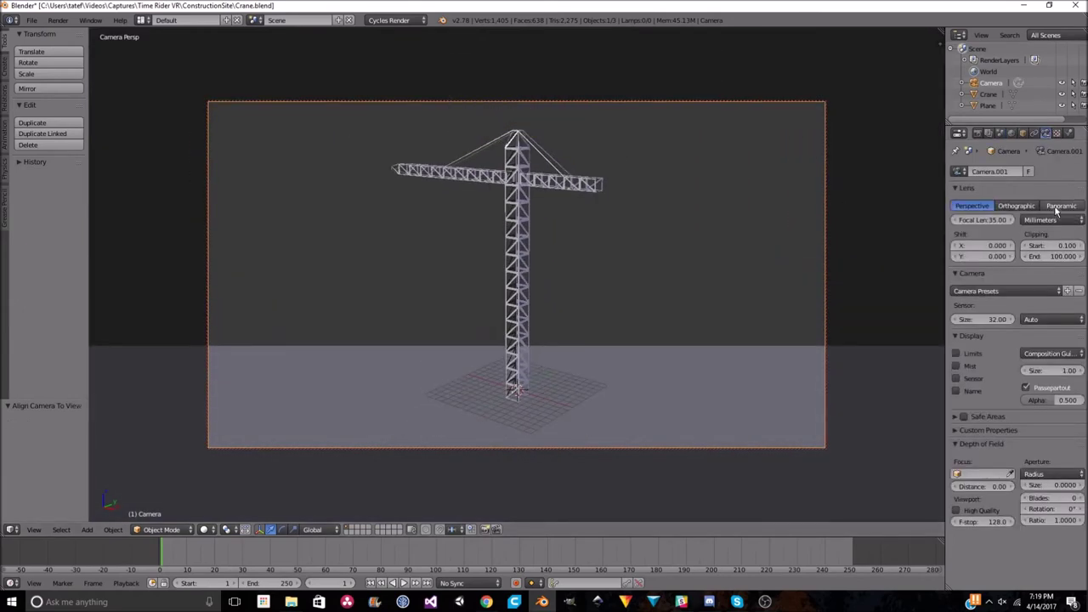
left_click(1015, 206)
left_click_drag(1012, 219, 1062, 220)
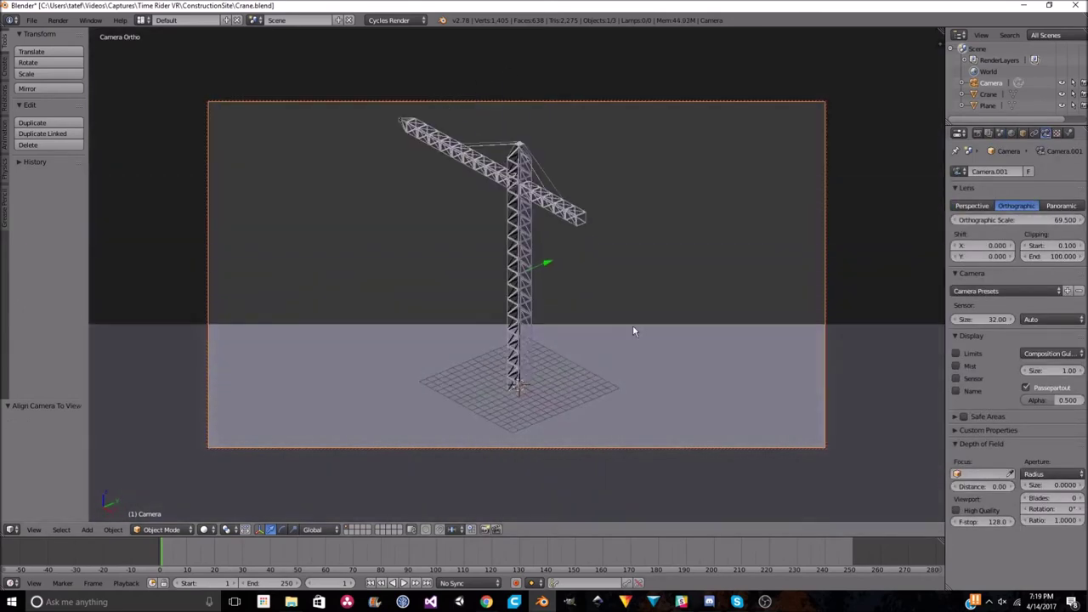
scroll(633, 325, "down", 1)
left_click(203, 529)
left_click(234, 451)
key("z")
Scale the ground plane by 100 and preview the scene through the camera
mouse_move(373, 367)
middle_mouse_down()
mouse_move(409, 289)
mouse_move(124, 266)
mouse_move(842, 285)
middle_mouse_up()
right_click(686, 334)
type("s100")
key("Return")
key("KP_0")
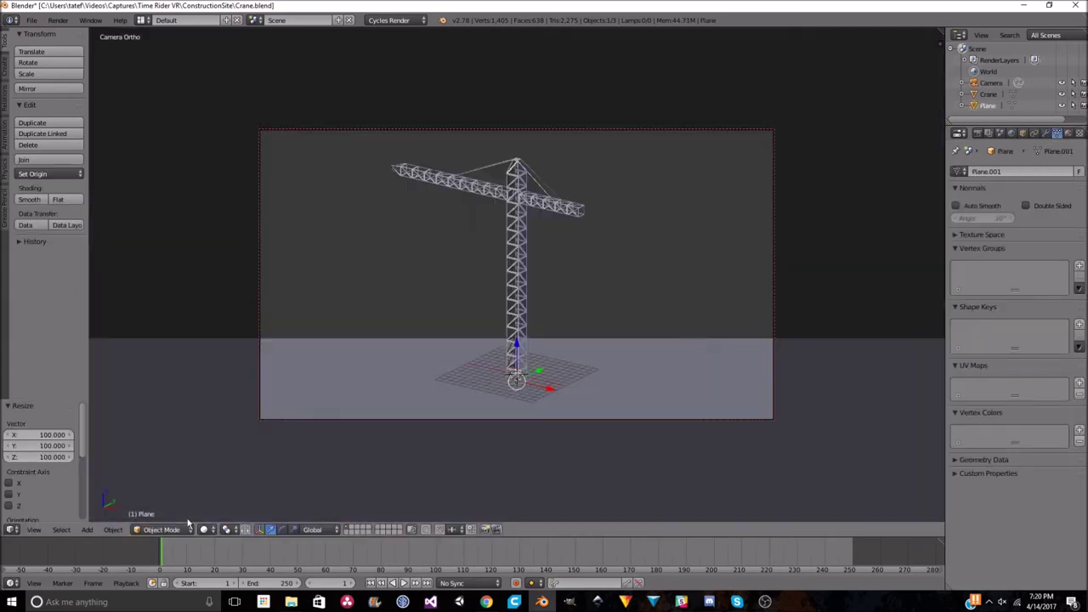
key("shift+z")
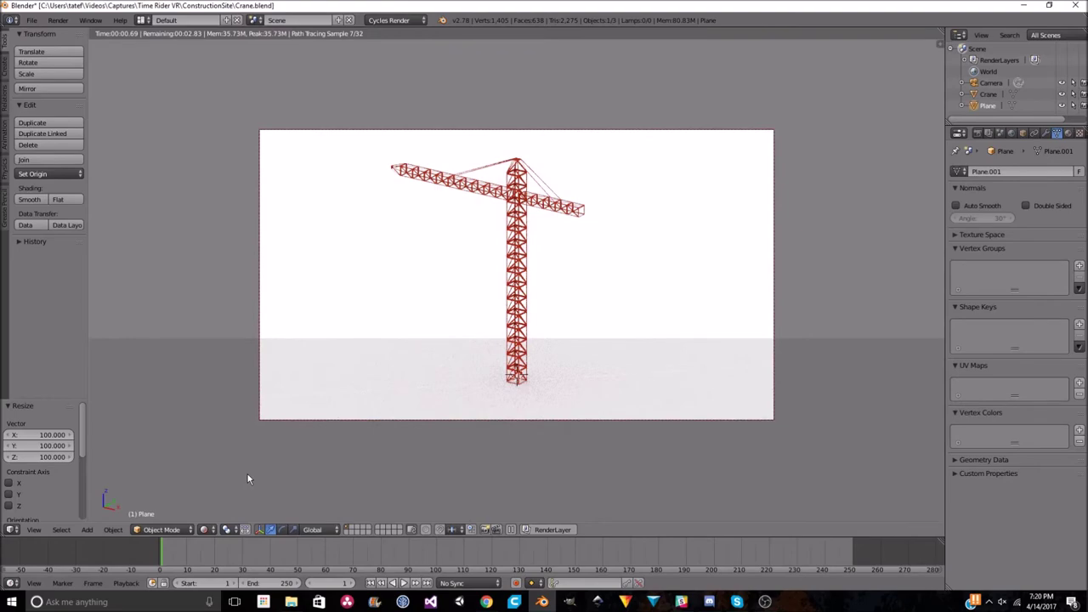
key("shift+z")
Move the camera along Y, switch it back to a perspective lens, and re-aim it upright
middle_click_drag(247, 478, 641, 367)
right_click(311, 195)
key("g")
key("y")
left_click(708, 219)
key("KP_0")
key("shift+z")
key("KP_0")
left_click(971, 205)
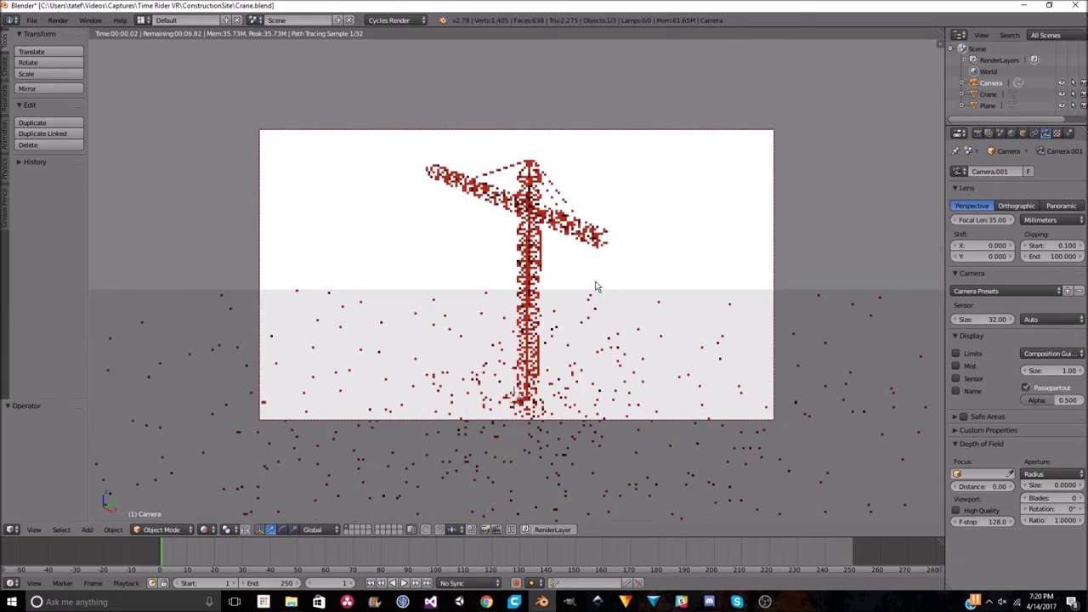
middle_click_drag(595, 288, 596, 228)
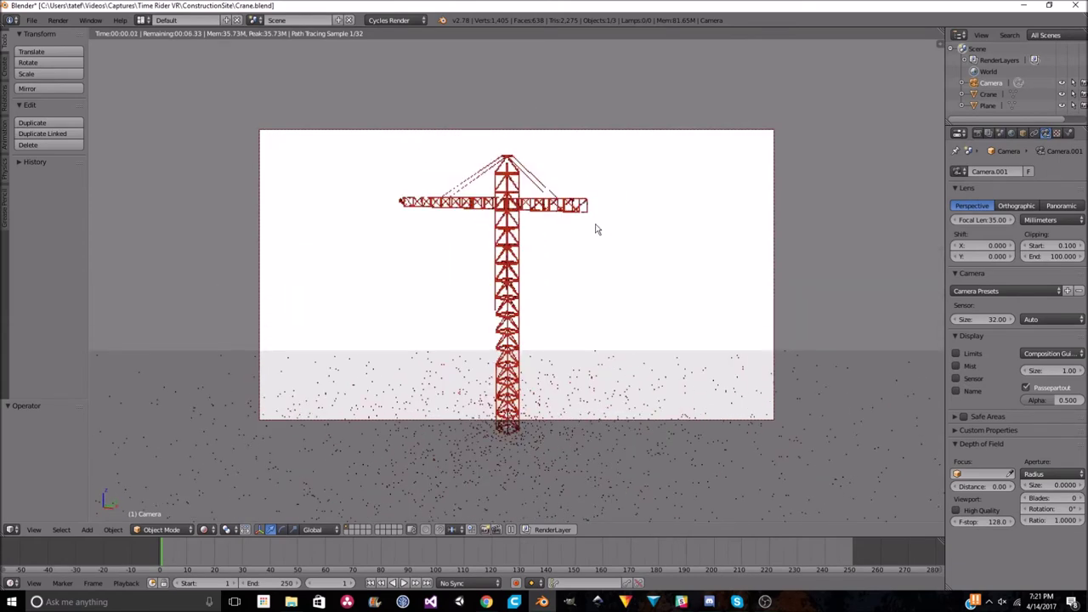
left_click(976, 134)
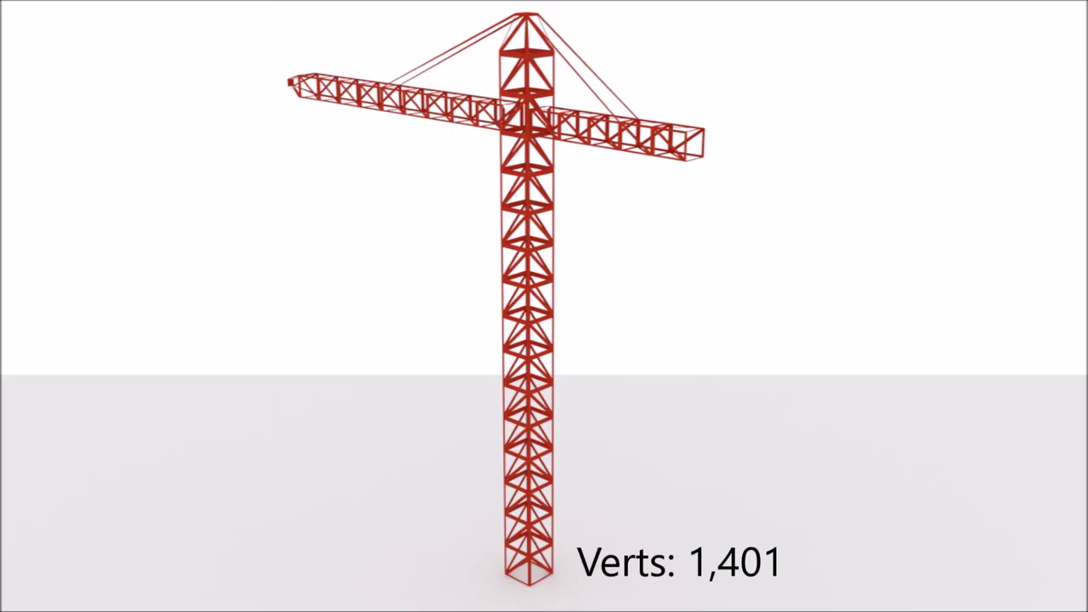